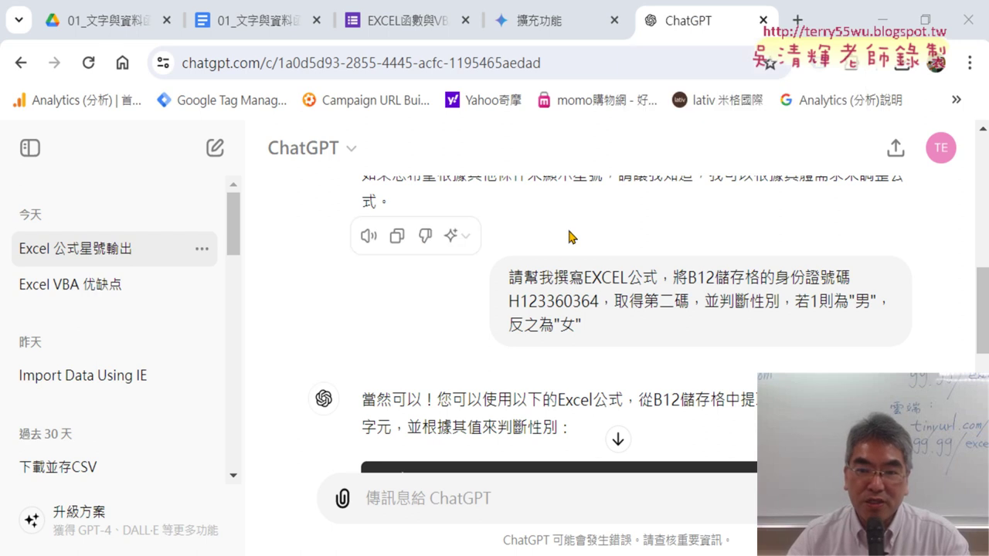
# Step: Select the gender formula in ChatGPT's earlier answer
pyautogui.scroll(-3, 611, 332)
pyautogui.tripleClick(572, 347)
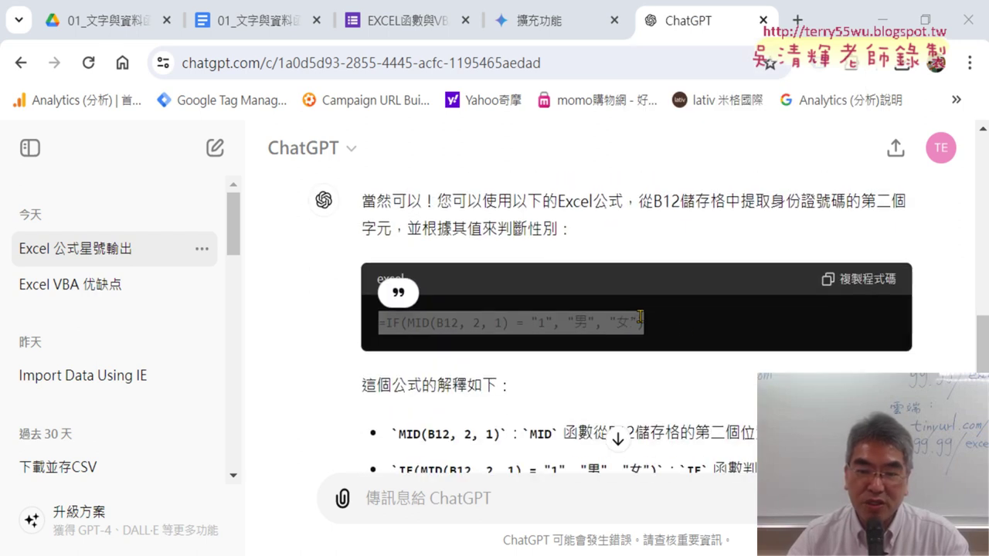
pyautogui.click(675, 330)
pyautogui.moveTo(654, 331); pyautogui.dragTo(377, 325)
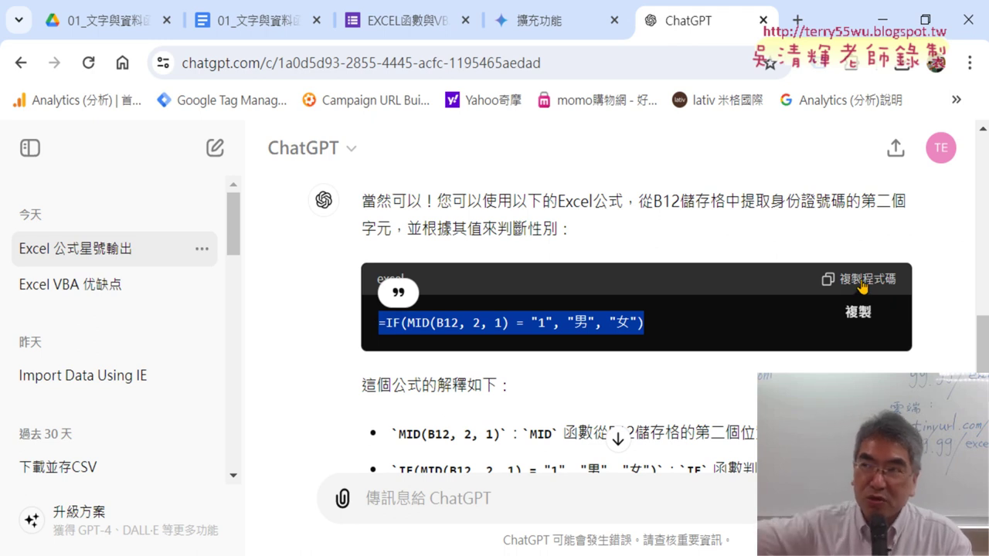
pyautogui.click(379, 326)
pyautogui.moveTo(378, 326)
pyautogui.mouseDown()
pyautogui.moveTo(648, 331)
pyautogui.moveTo(381, 321)
pyautogui.mouseUp()
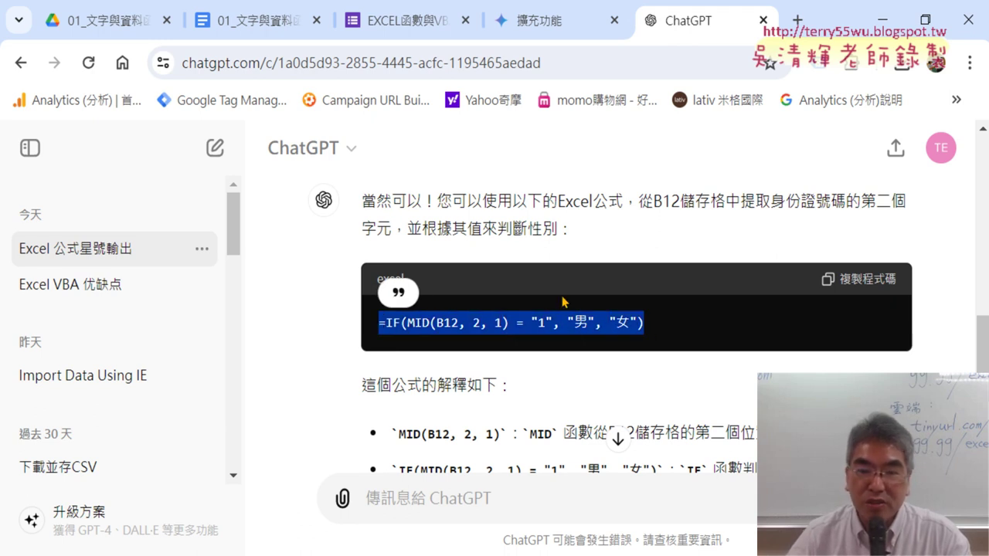
pyautogui.moveTo(575, 230)
pyautogui.mouseDown()
pyautogui.moveTo(464, 226)
pyautogui.moveTo(375, 207)
pyautogui.mouseUp()
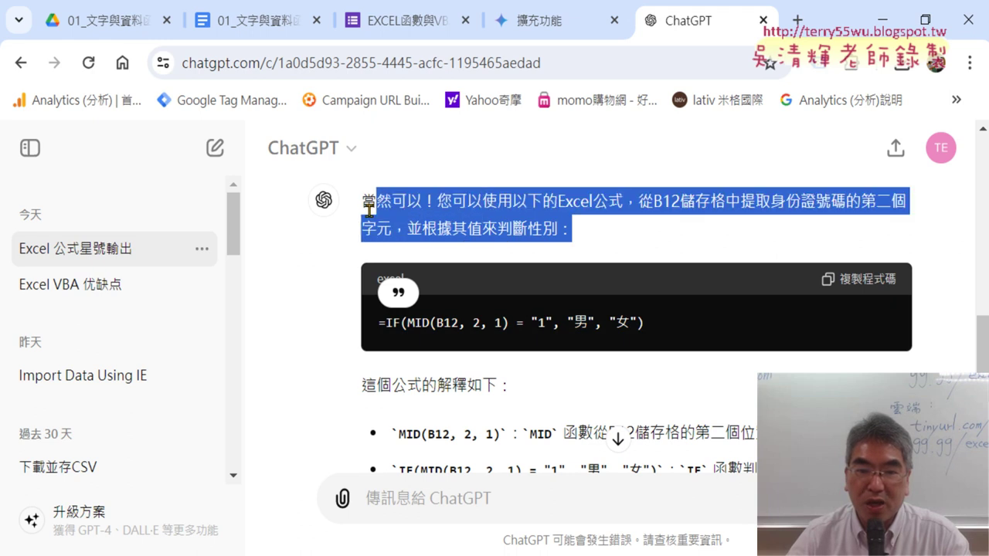
# Step: Copy the earlier prompt asking for a formula deriving gender from B12's ID number
pyautogui.scroll(1, 471, 226)
pyautogui.scroll(1, 470, 226)
pyautogui.moveTo(508, 276); pyautogui.dragTo(587, 328)
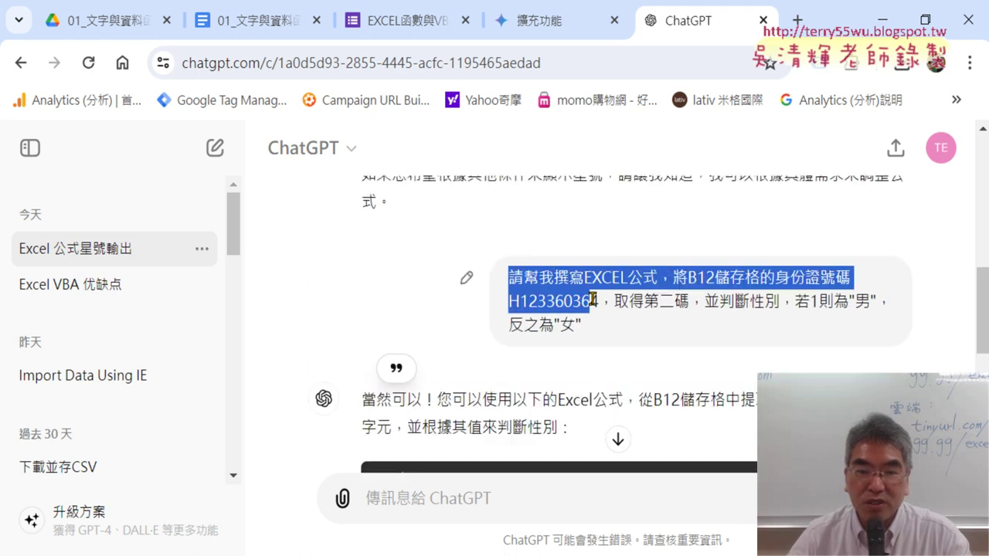
pyautogui.rightClick(610, 308)
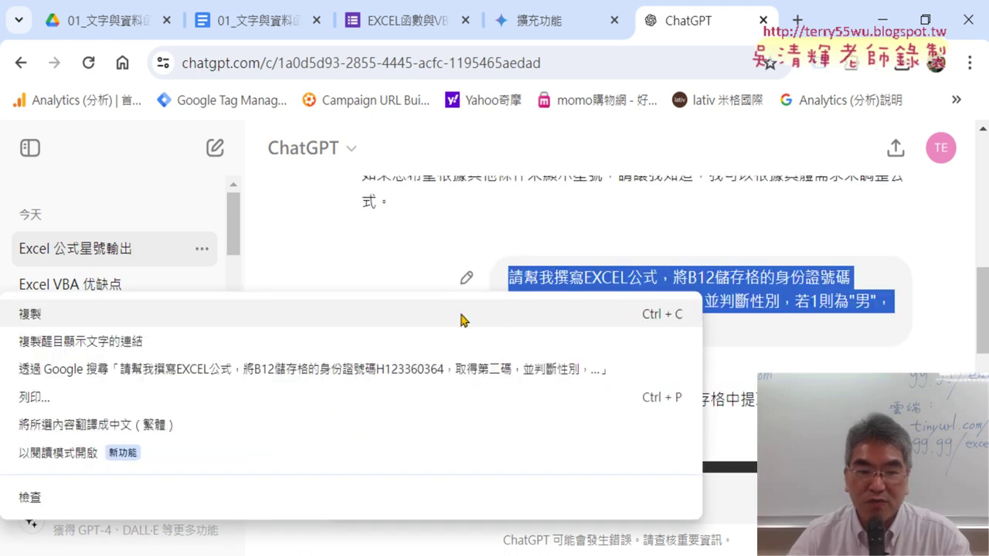
pyautogui.click(461, 320)
pyautogui.click(561, 27)
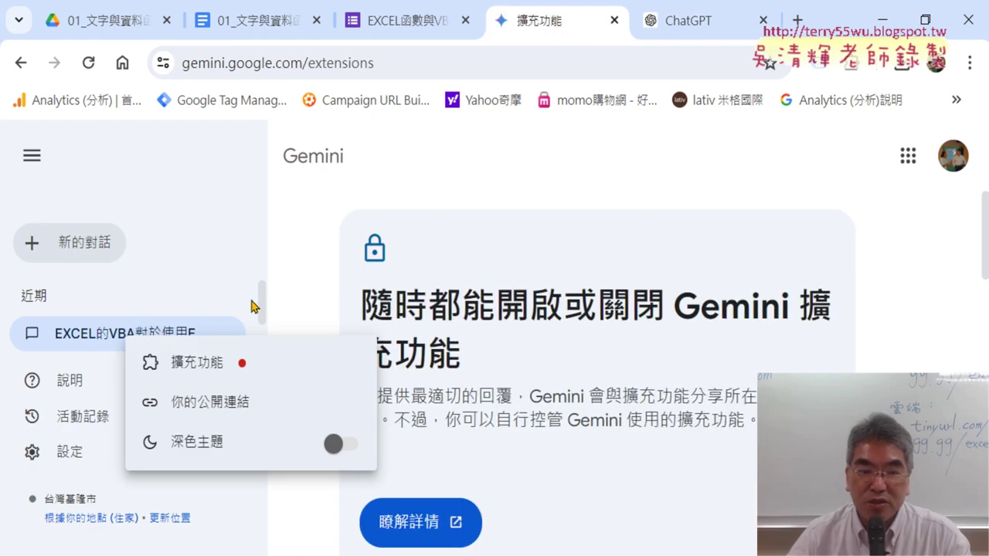
pyautogui.click(314, 276)
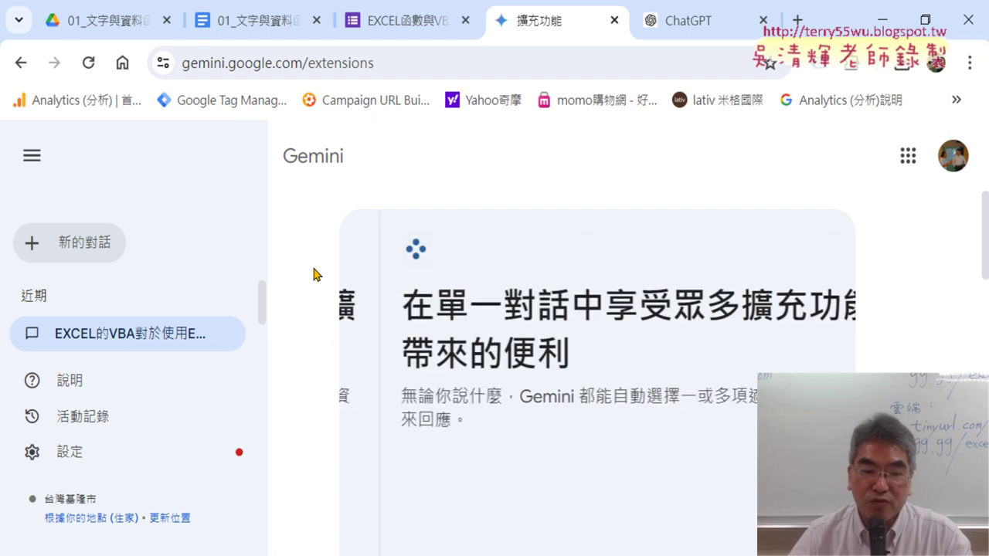
pyautogui.click(221, 461)
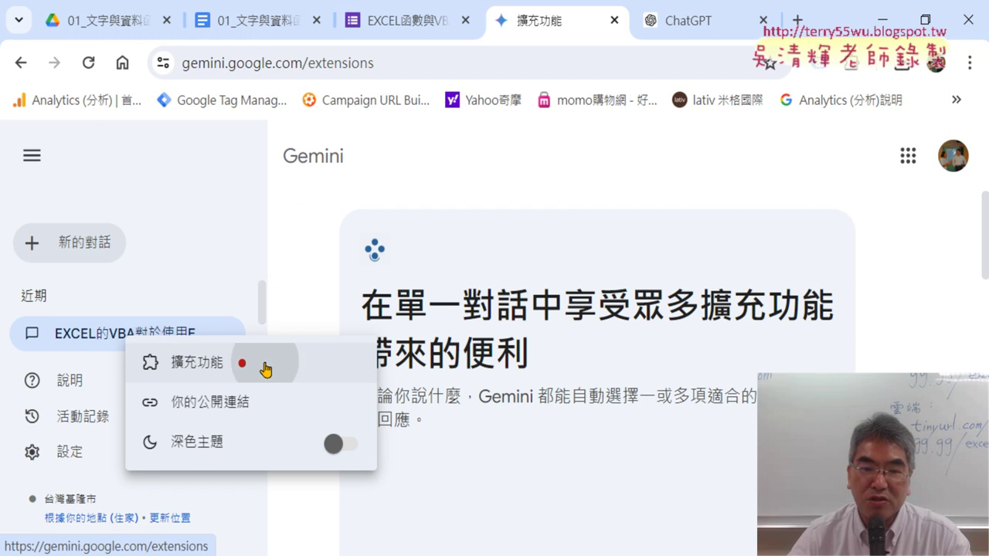
pyautogui.click(267, 368)
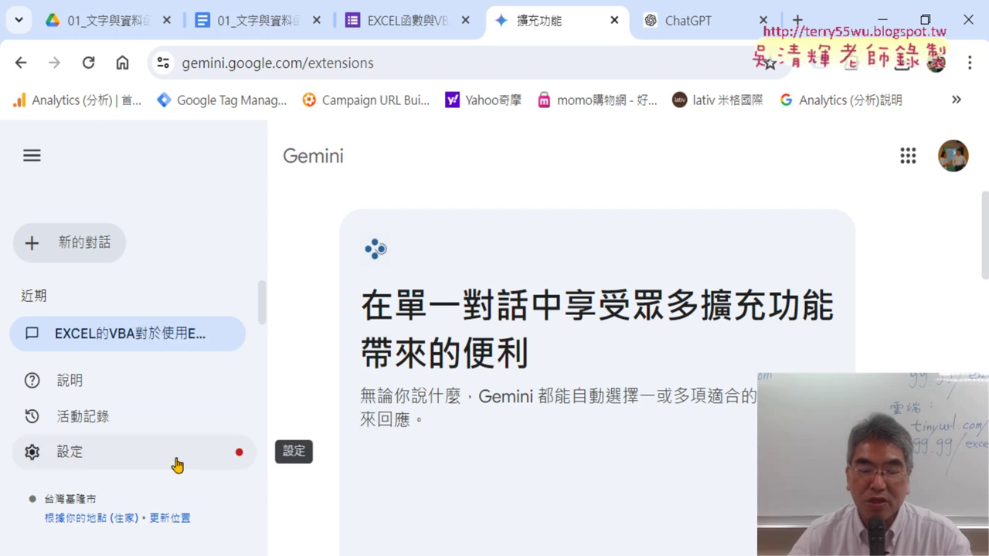
pyautogui.click(185, 460)
pyautogui.click(243, 364)
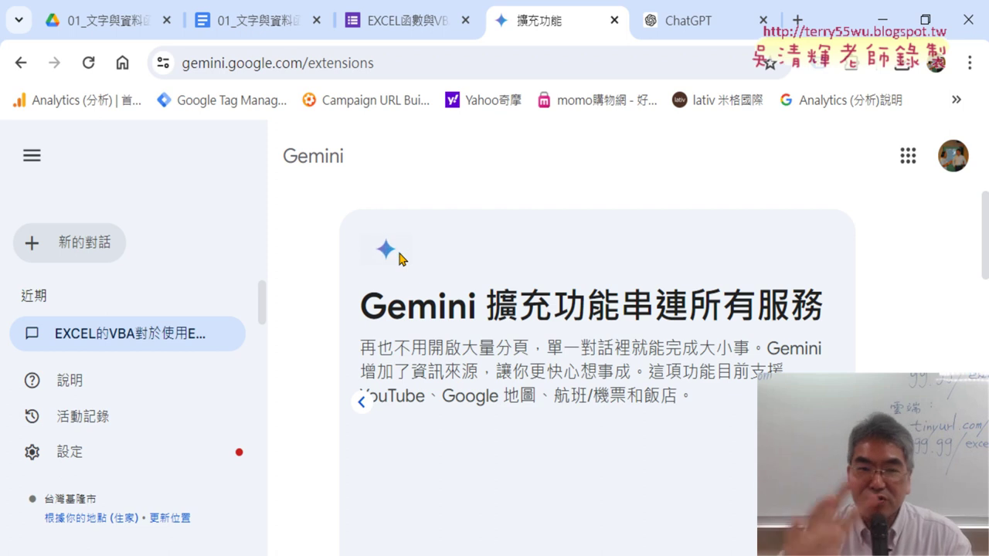
# Step: Paste the B12 gender-from-ID formula request into a new Gemini chat and send it
pyautogui.click(106, 255)
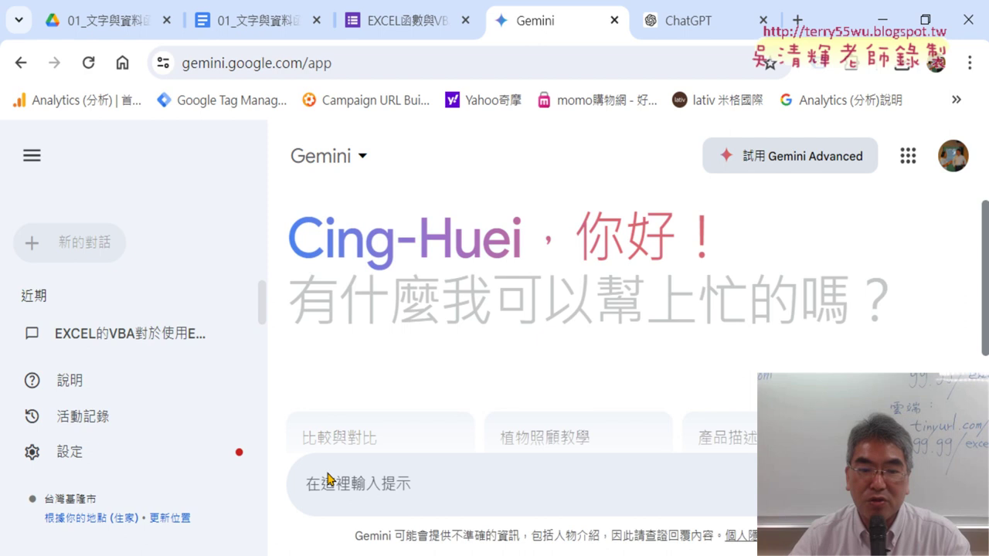
pyautogui.click(335, 475)
pyautogui.hotkey('ctrl', 'v')
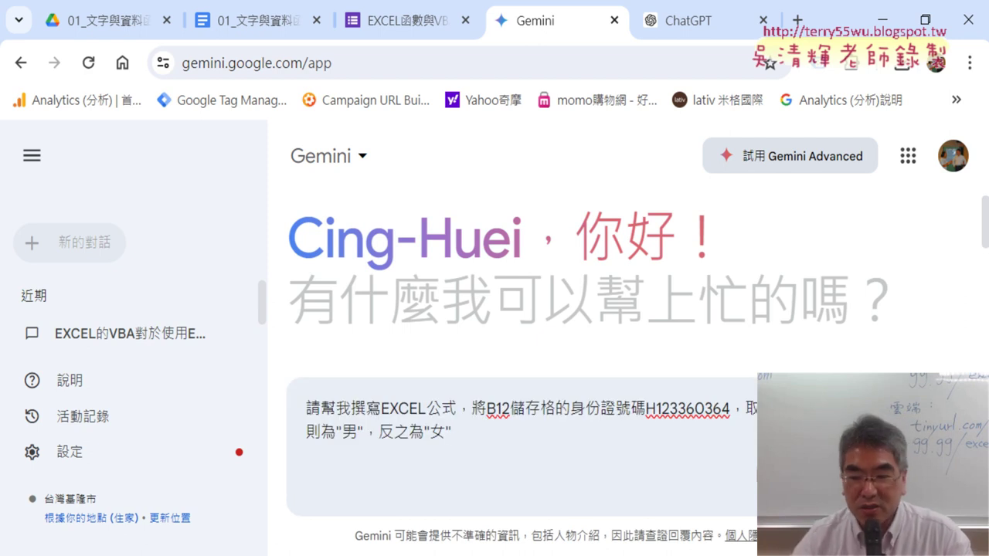
pyautogui.press('Return')
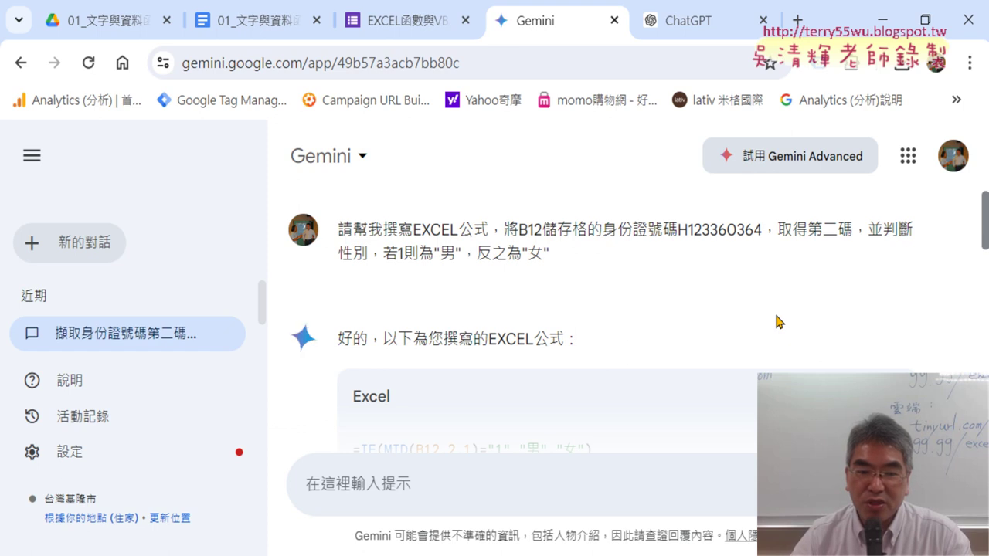
pyautogui.scroll(-1, 777, 322)
pyautogui.scroll(-1, 777, 322)
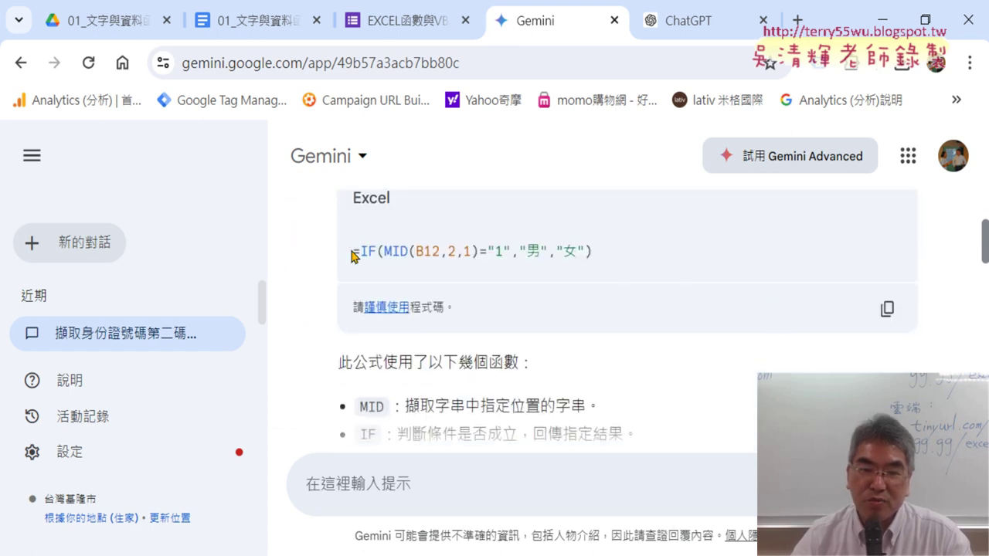
pyautogui.moveTo(352, 254); pyautogui.dragTo(607, 255)
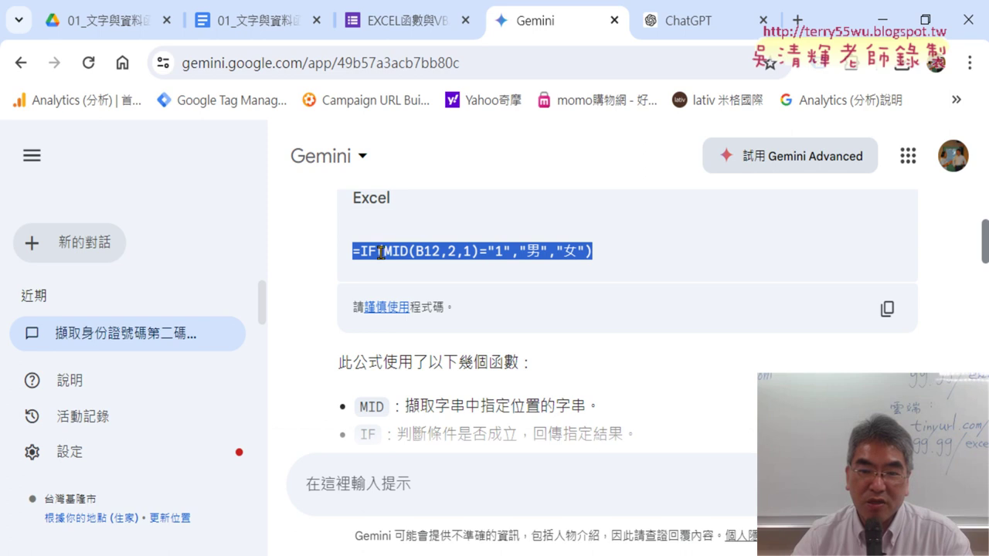
pyautogui.scroll(-1, 533, 284)
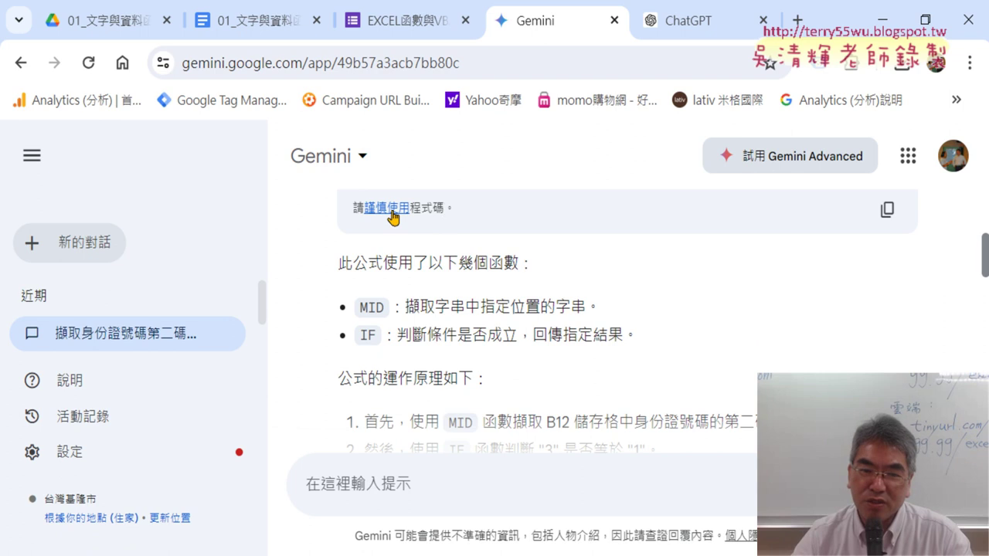
pyautogui.scroll(-1, 634, 268)
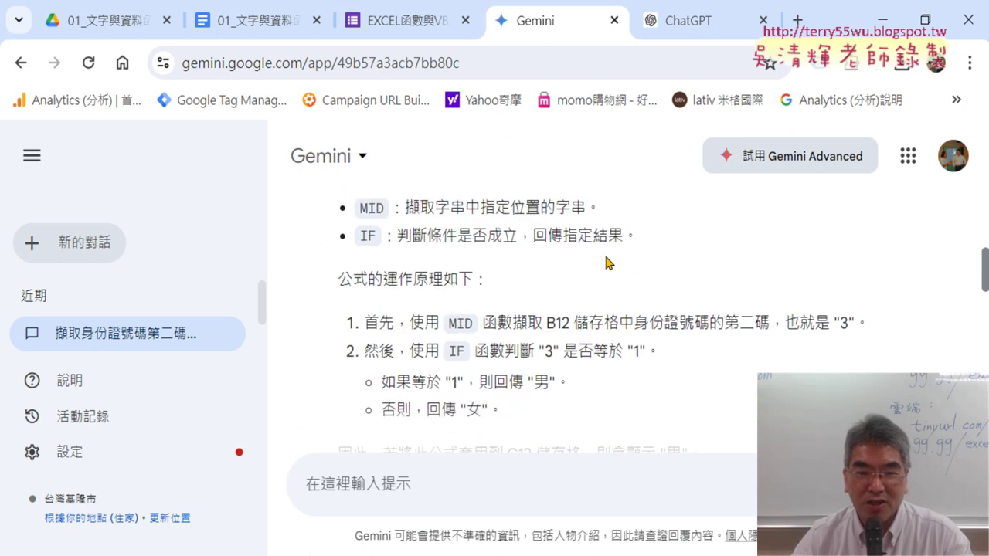
pyautogui.scroll(-1, 475, 275)
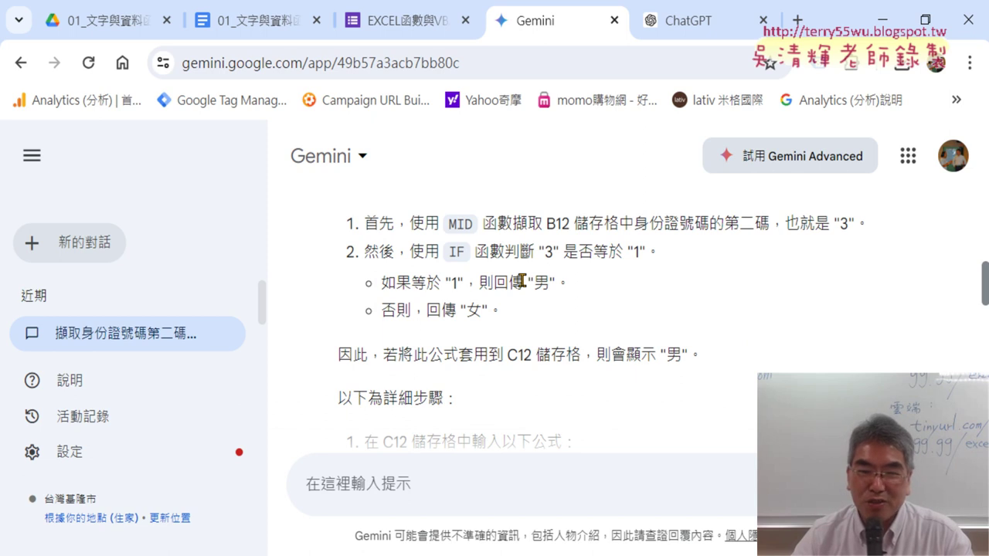
pyautogui.scroll(1, 521, 281)
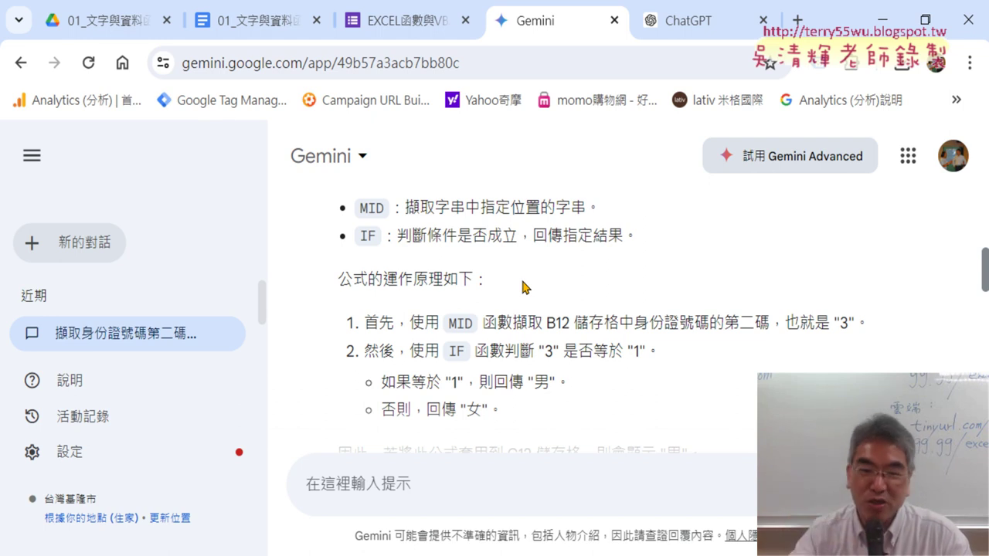
pyautogui.scroll(-1, 522, 287)
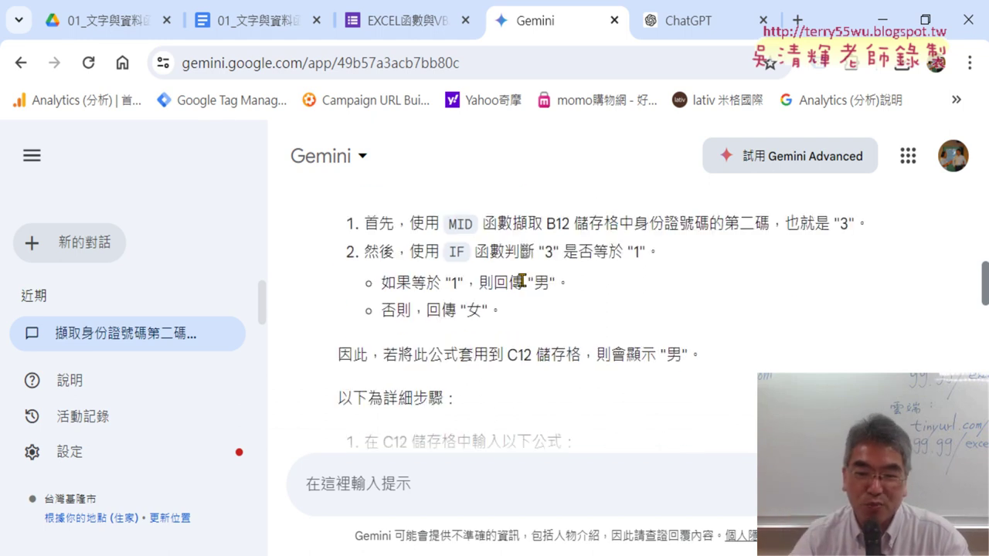
pyautogui.scroll(-1, 522, 282)
pyautogui.scroll(-1, 524, 284)
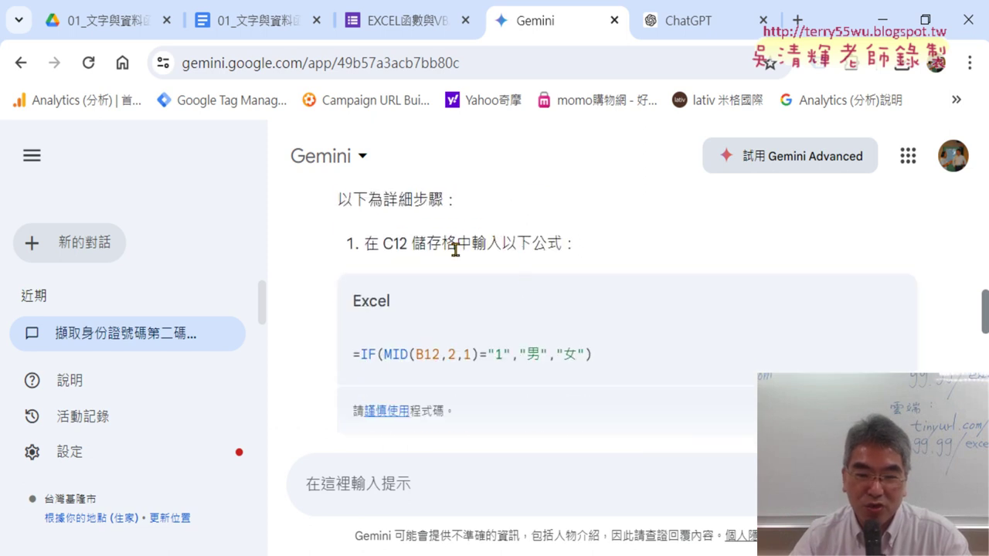
pyautogui.scroll(-2, 584, 318)
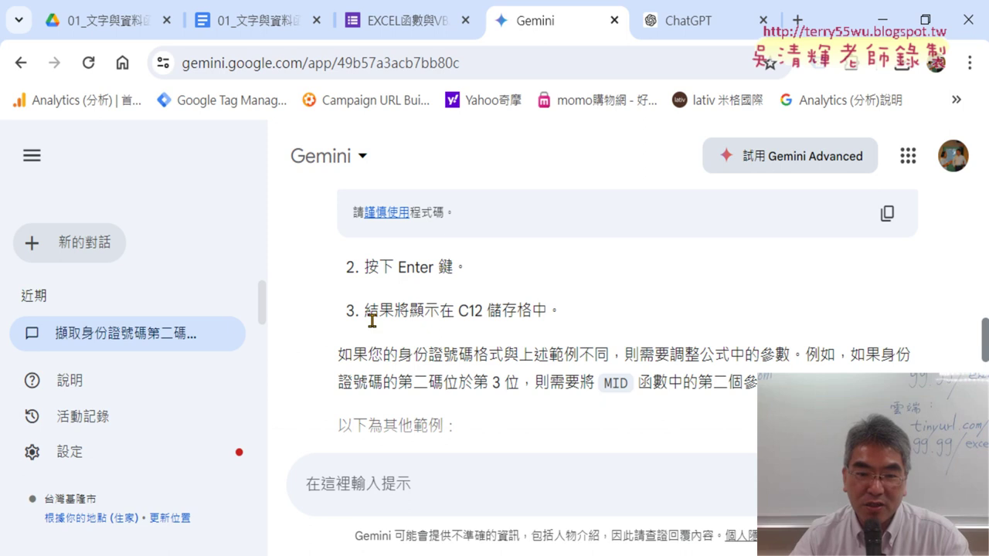
pyautogui.moveTo(487, 309); pyautogui.dragTo(456, 309)
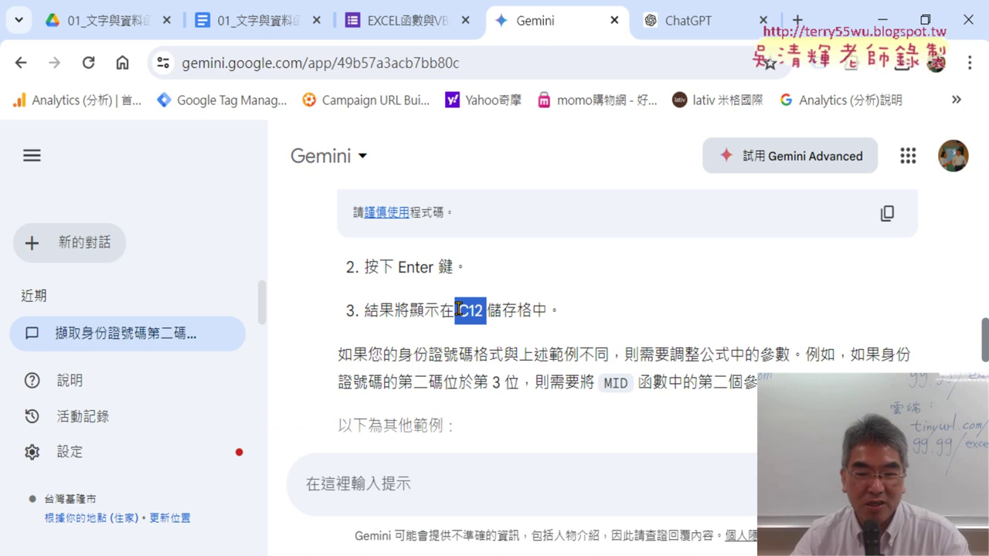
pyautogui.scroll(-1, 458, 309)
pyautogui.scroll(-1, 458, 309)
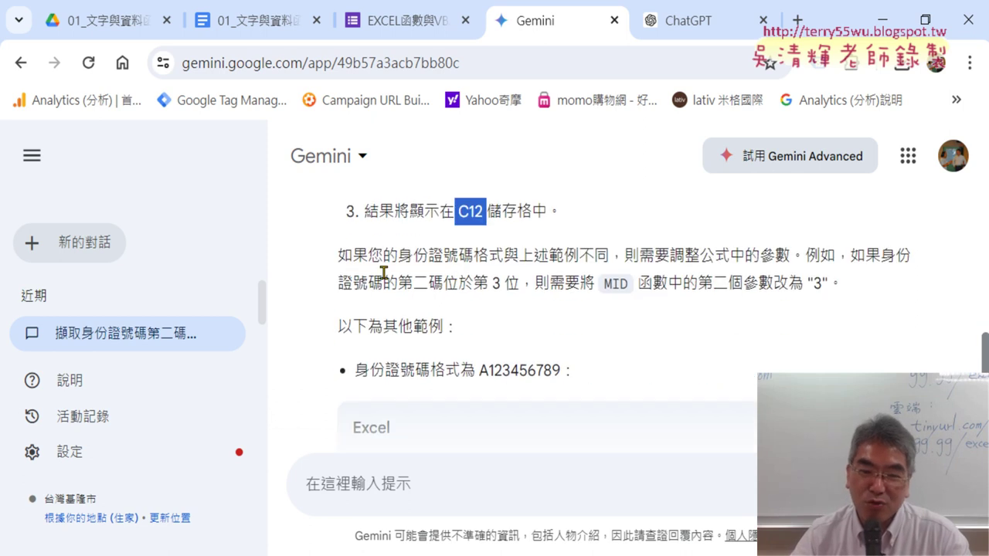
pyautogui.moveTo(836, 277); pyautogui.dragTo(655, 278)
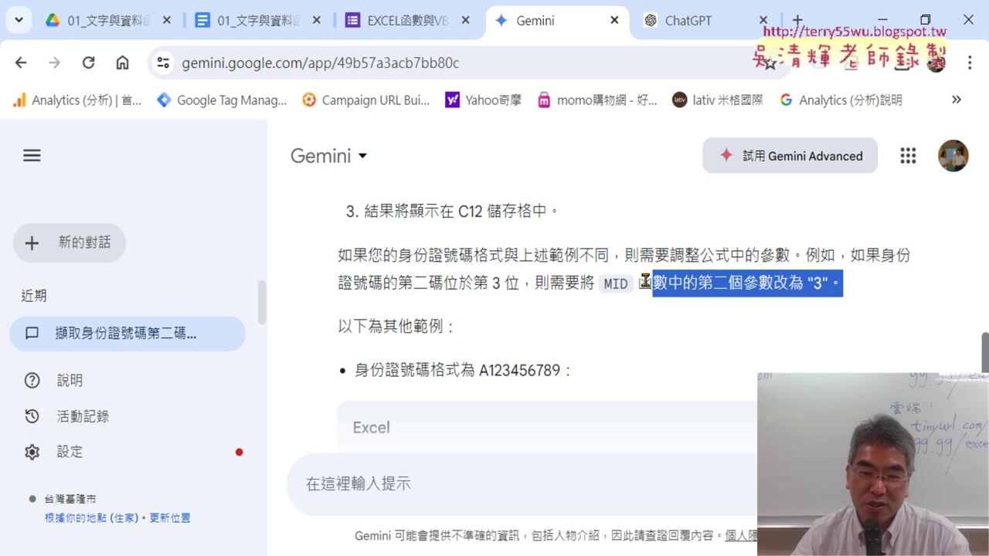
pyautogui.scroll(-1, 523, 295)
pyautogui.scroll(-1, 520, 295)
pyautogui.scroll(-1, 539, 295)
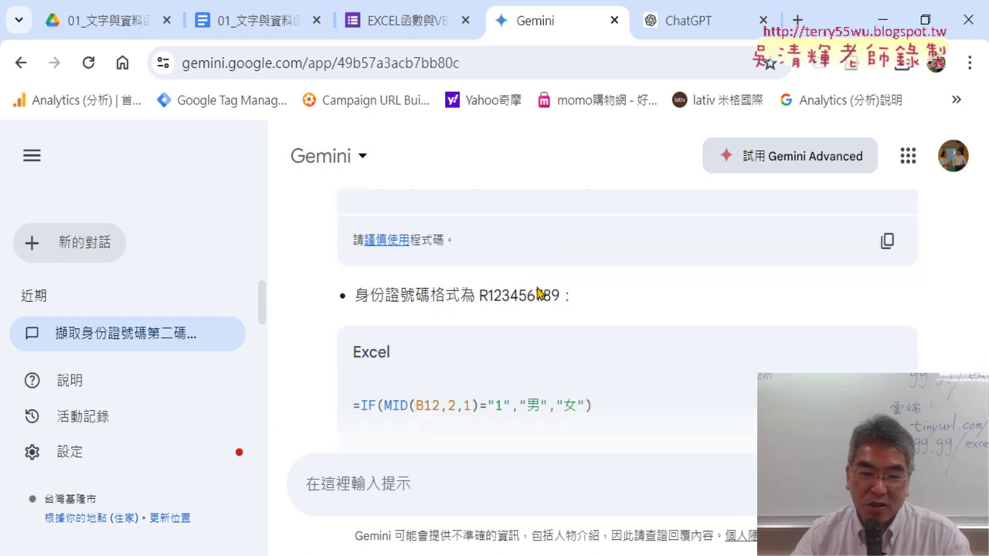
pyautogui.scroll(-1, 537, 286)
pyautogui.scroll(-1, 453, 293)
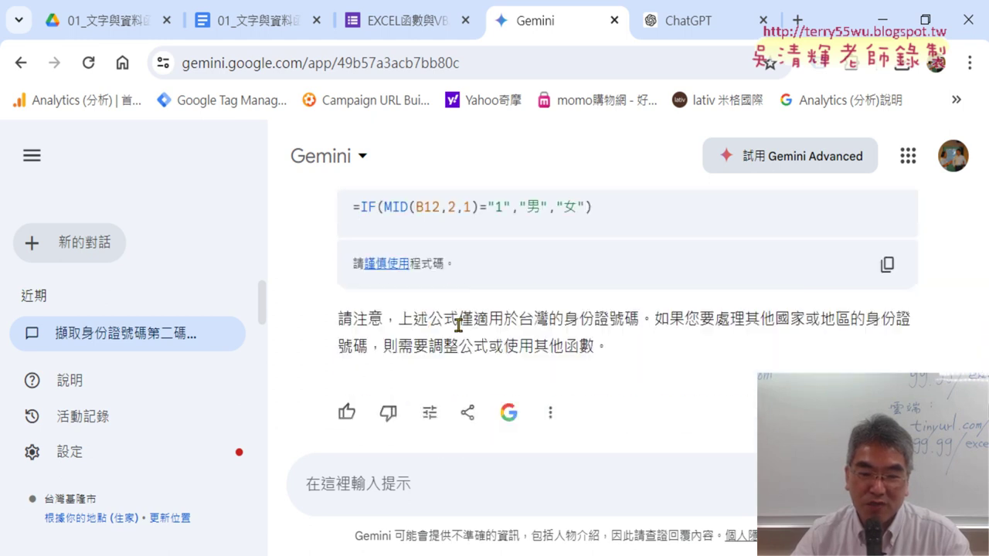
pyautogui.scroll(-1, 638, 326)
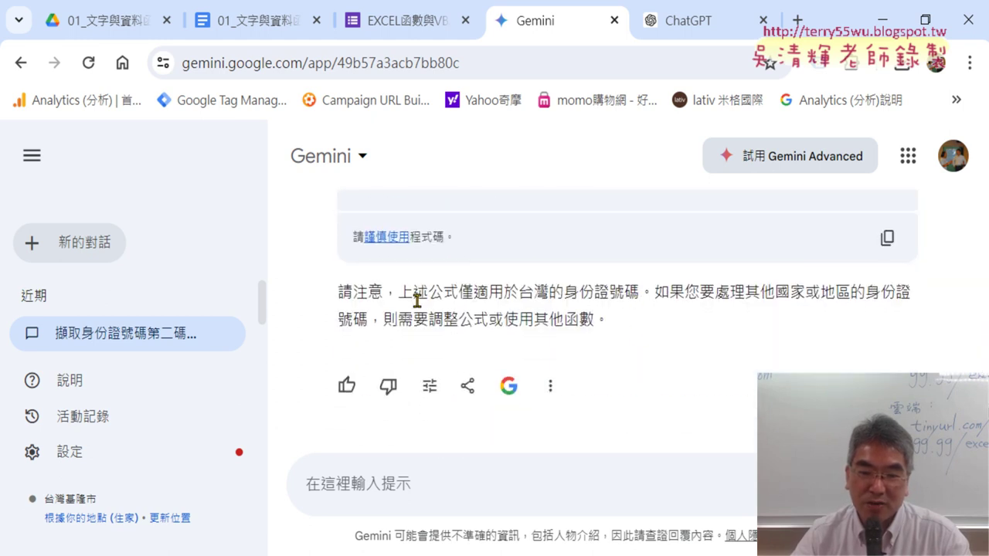
pyautogui.moveTo(519, 293); pyautogui.dragTo(645, 294)
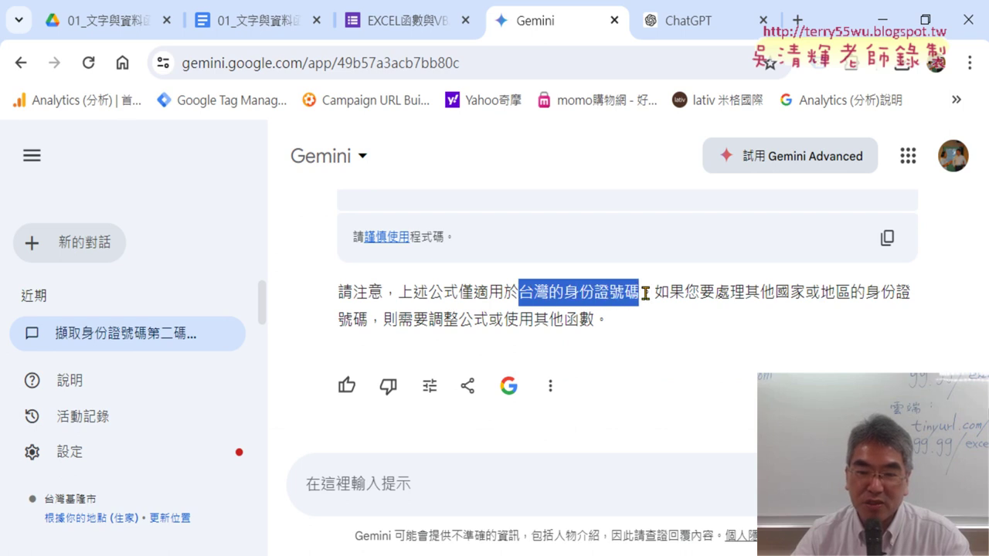
pyautogui.moveTo(646, 294); pyautogui.dragTo(646, 292)
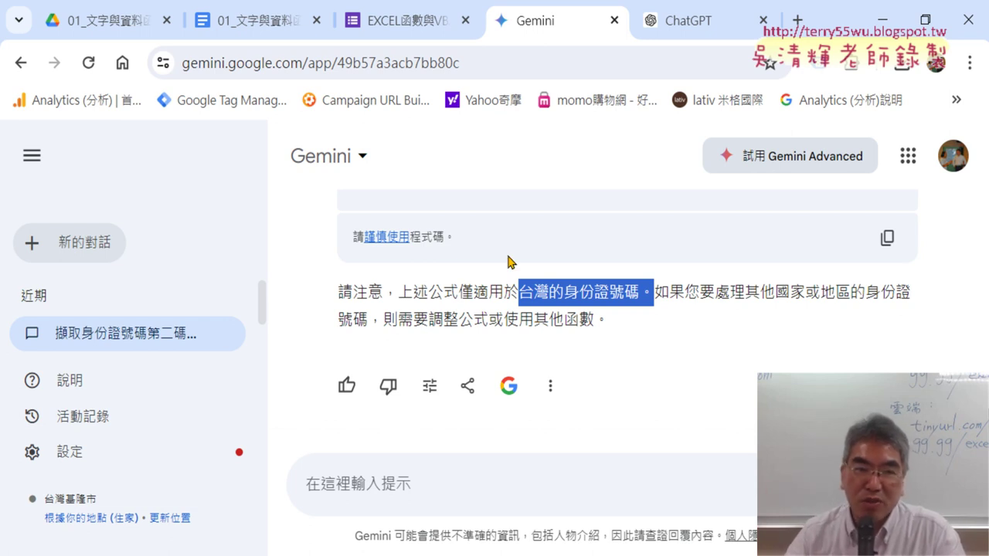
# Step: Look through the REPT and LEN&MID sheets, then go to the LEFT sheet's salutation exercise
pyautogui.click(257, 20)
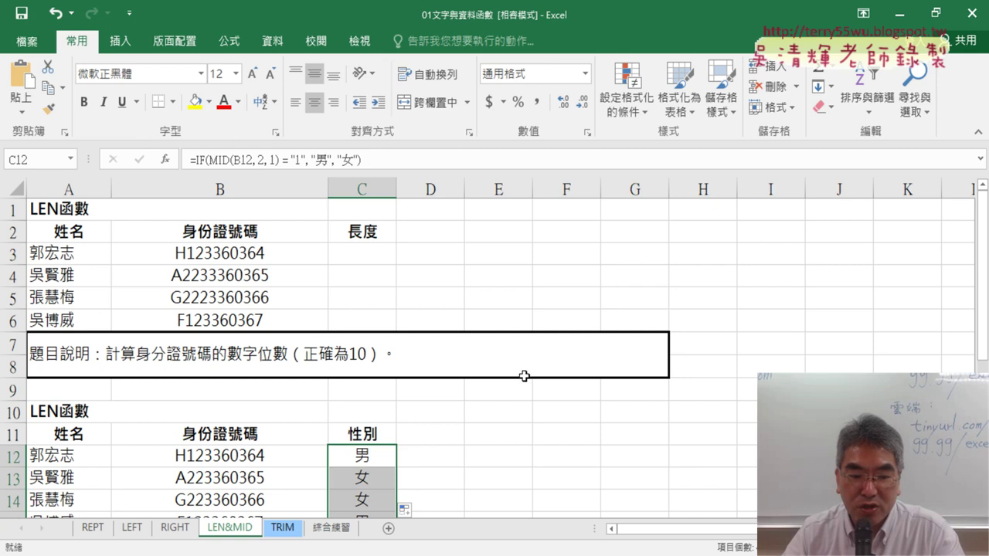
pyautogui.click(92, 527)
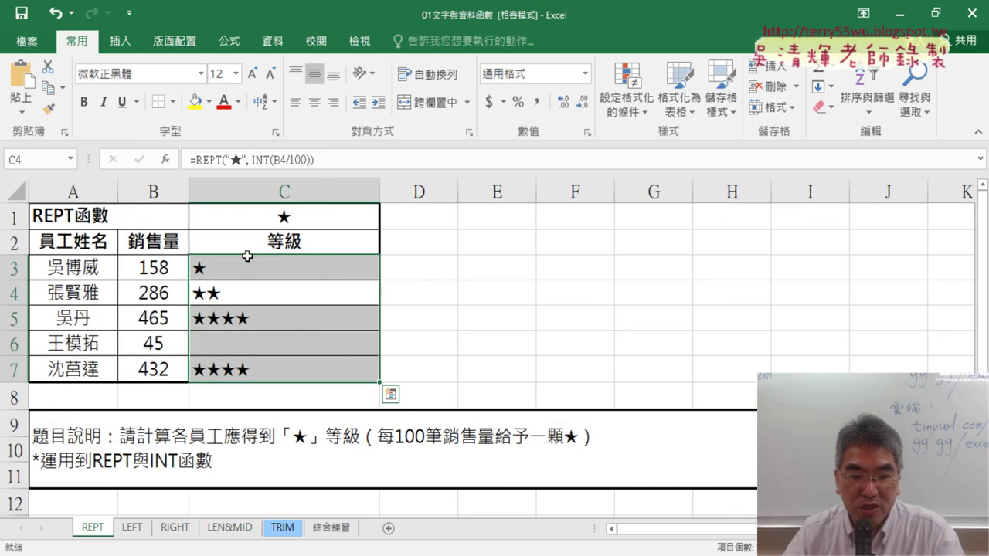
pyautogui.click(232, 533)
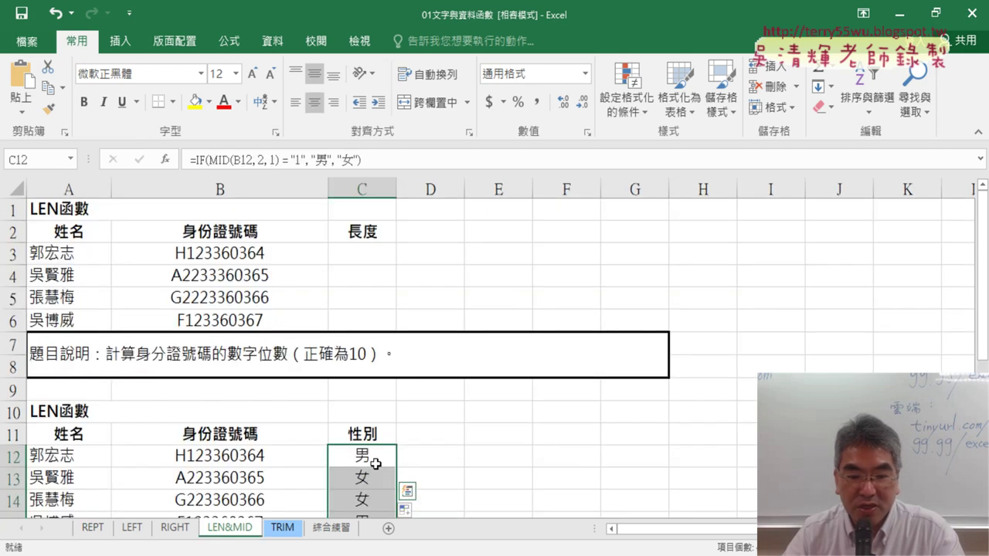
pyautogui.scroll(-1, 429, 433)
pyautogui.scroll(-2, 433, 423)
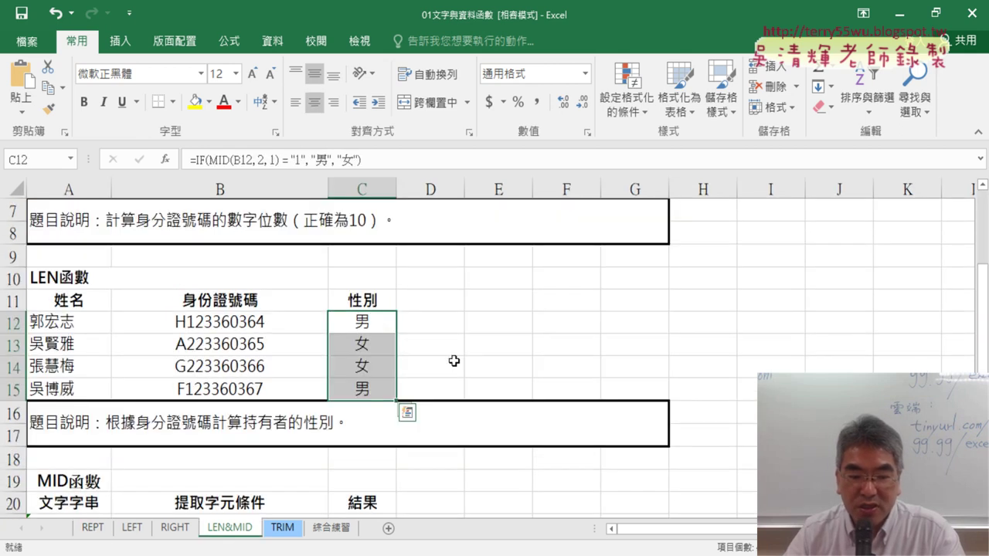
pyautogui.click(132, 528)
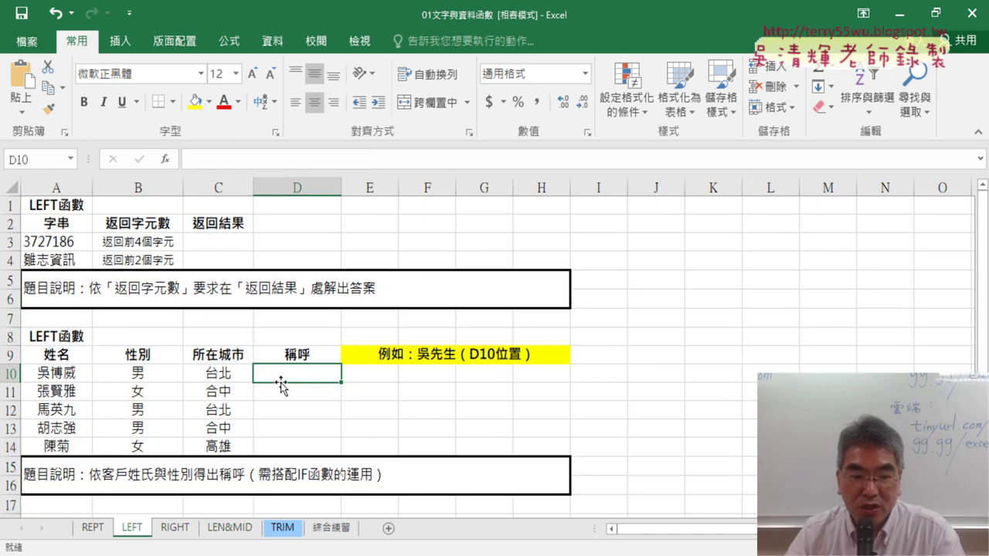
# Step: Check the name in A10 and the gender in B10, then return to the Google Docs notes
pyautogui.click(74, 373)
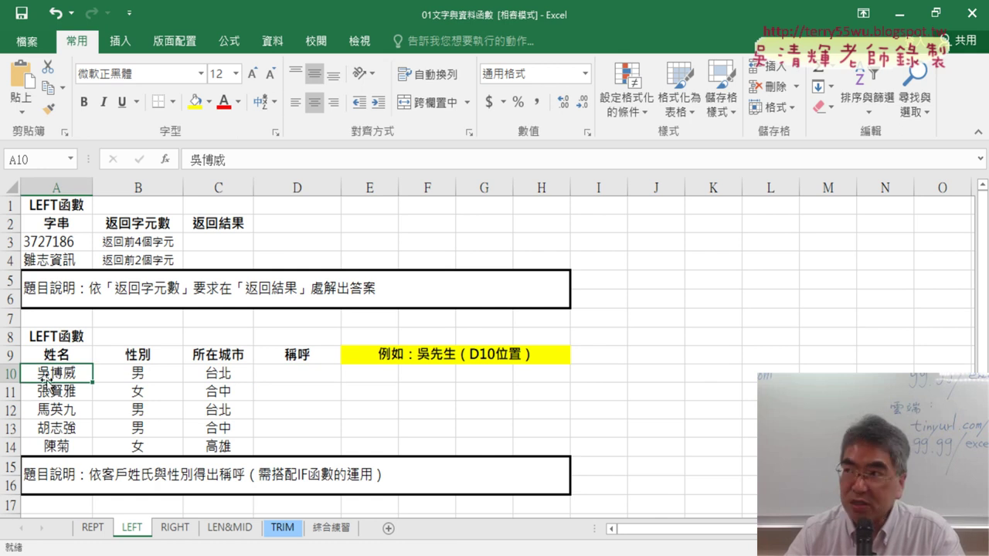
pyautogui.click(158, 377)
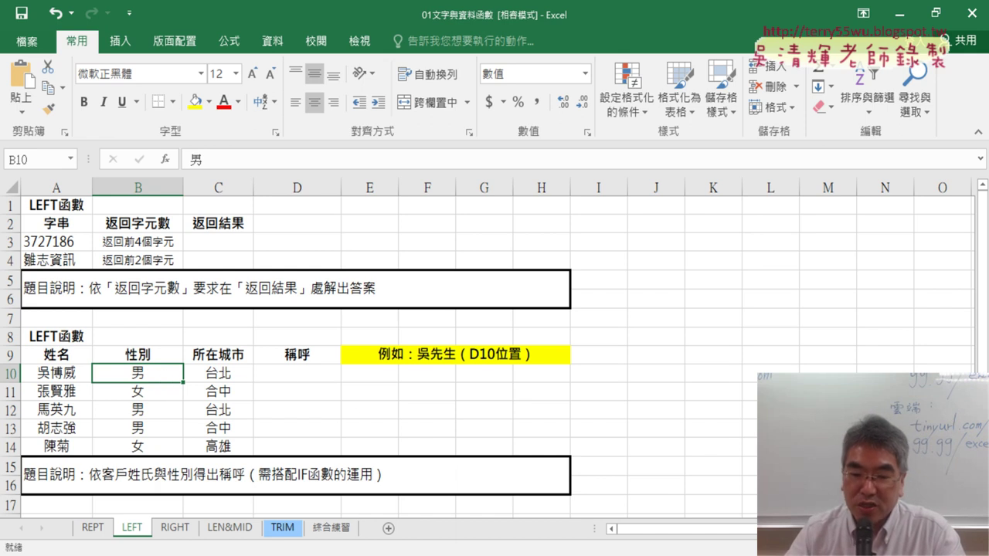
pyautogui.click(549, 488)
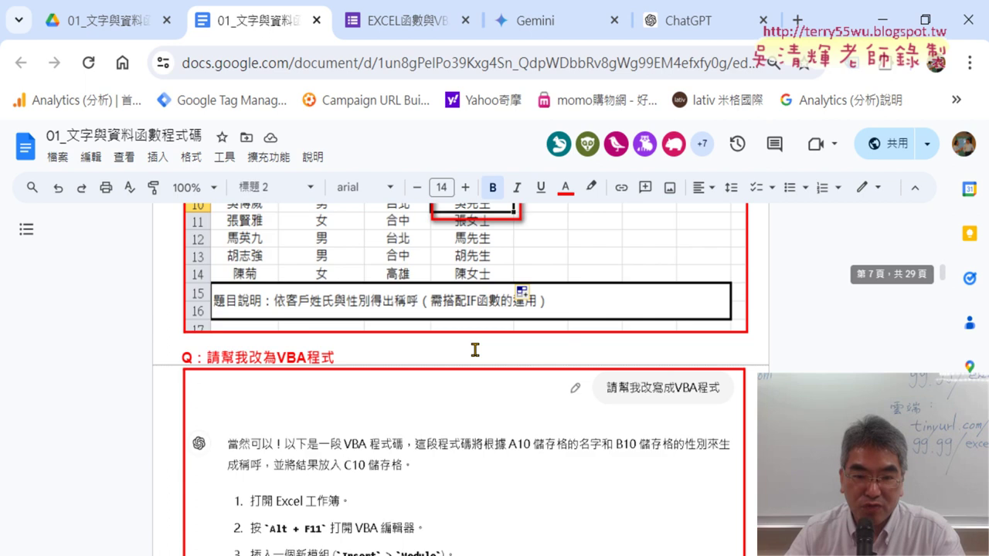
# Step: Scroll up to the EXCEL formula question and shrink the browser so Excel shows behind it
pyautogui.scroll(10, 475, 350)
pyautogui.scroll(10, 475, 350)
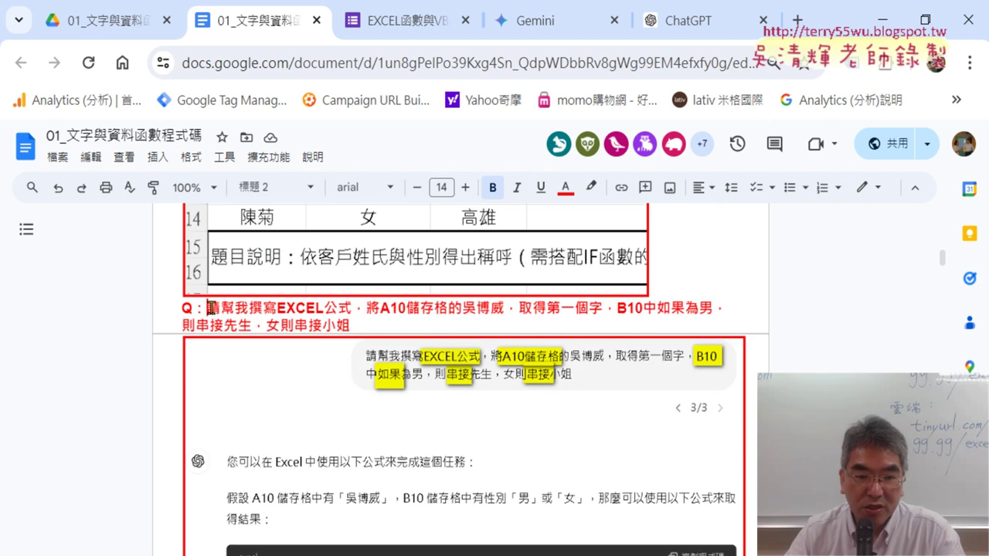
pyautogui.moveTo(209, 308); pyautogui.dragTo(351, 308)
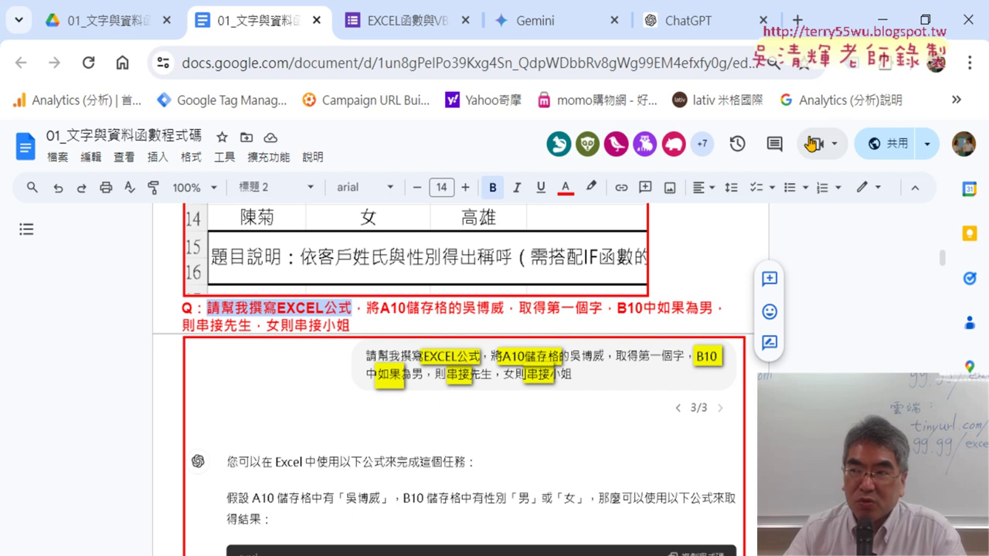
pyautogui.click(923, 29)
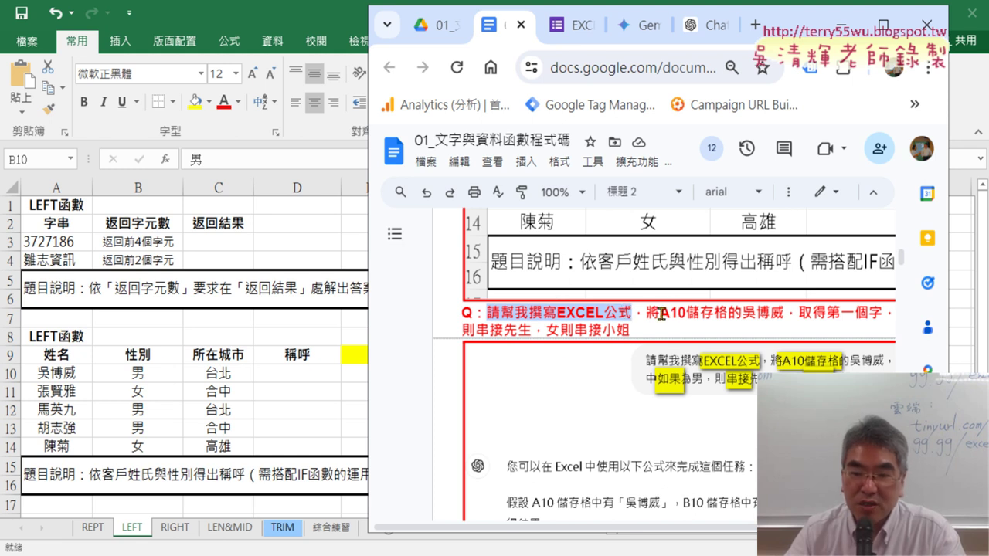
# Step: Annotate A10, the example name and its first character, linking them to the sheet, then clear the ink
pyautogui.moveTo(661, 314); pyautogui.dragTo(685, 314)
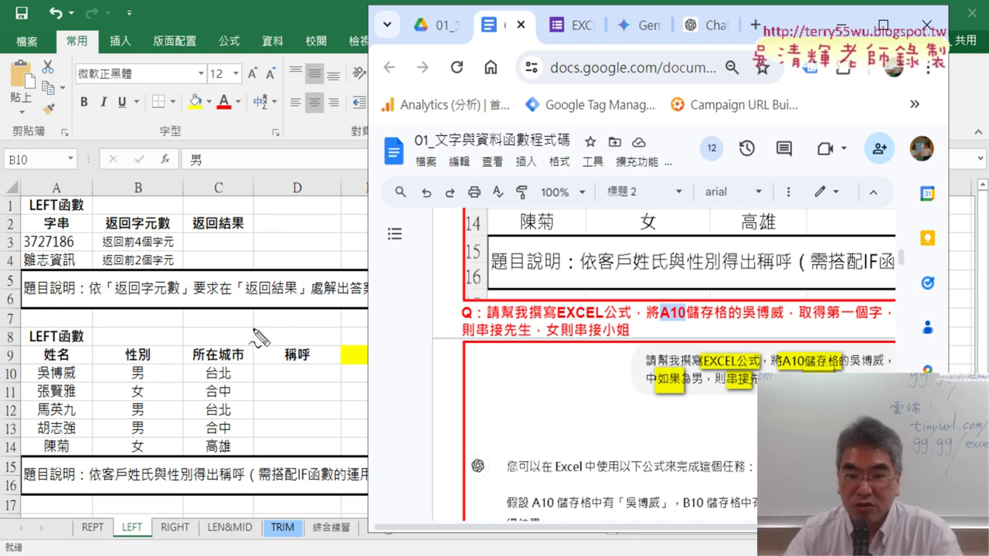
pyautogui.moveTo(683, 299)
pyautogui.mouseDown()
pyautogui.moveTo(283, 242)
pyautogui.moveTo(77, 343)
pyautogui.moveTo(85, 354)
pyautogui.mouseUp()
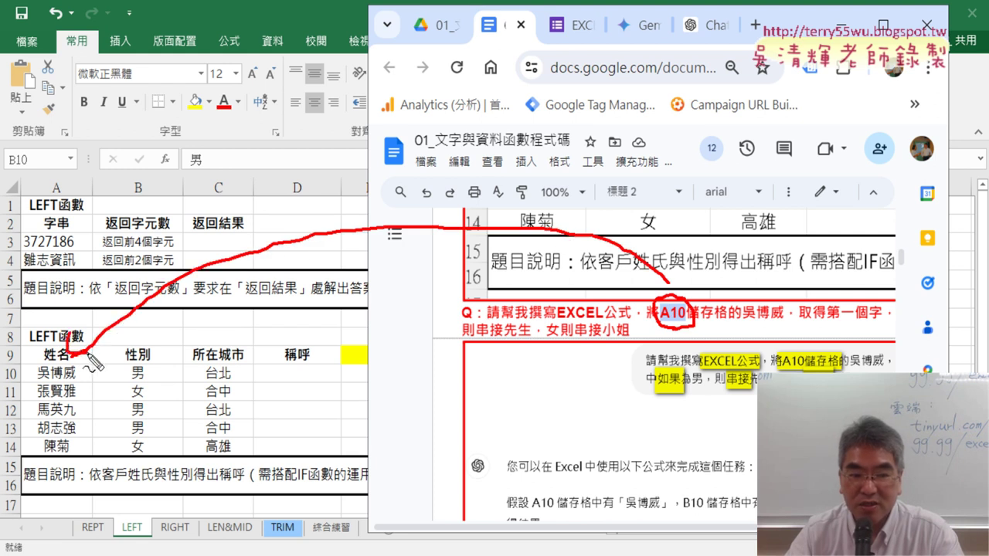
pyautogui.moveTo(692, 324); pyautogui.dragTo(724, 328)
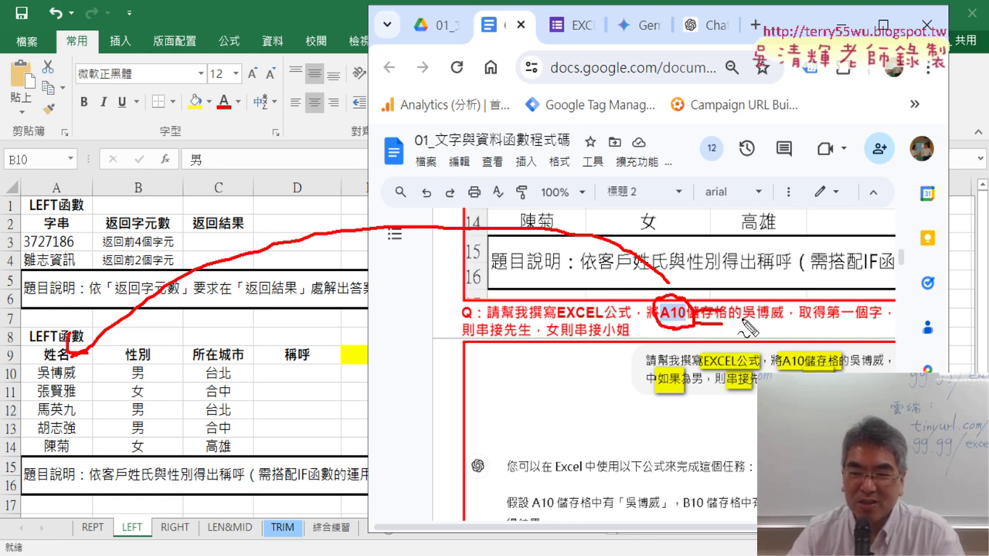
pyautogui.moveTo(743, 320); pyautogui.dragTo(784, 320)
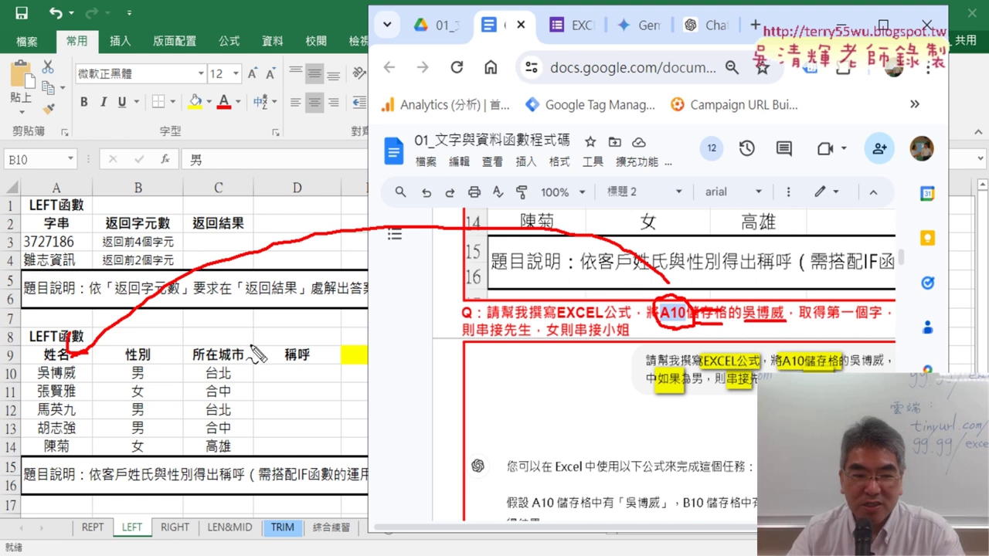
pyautogui.moveTo(36, 381); pyautogui.dragTo(77, 379)
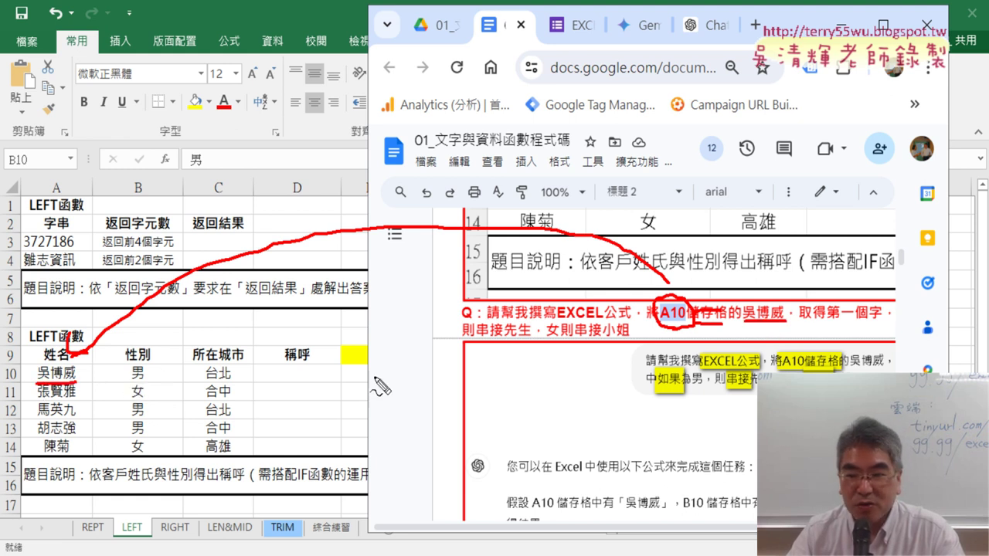
pyautogui.moveTo(835, 318); pyautogui.dragTo(867, 317)
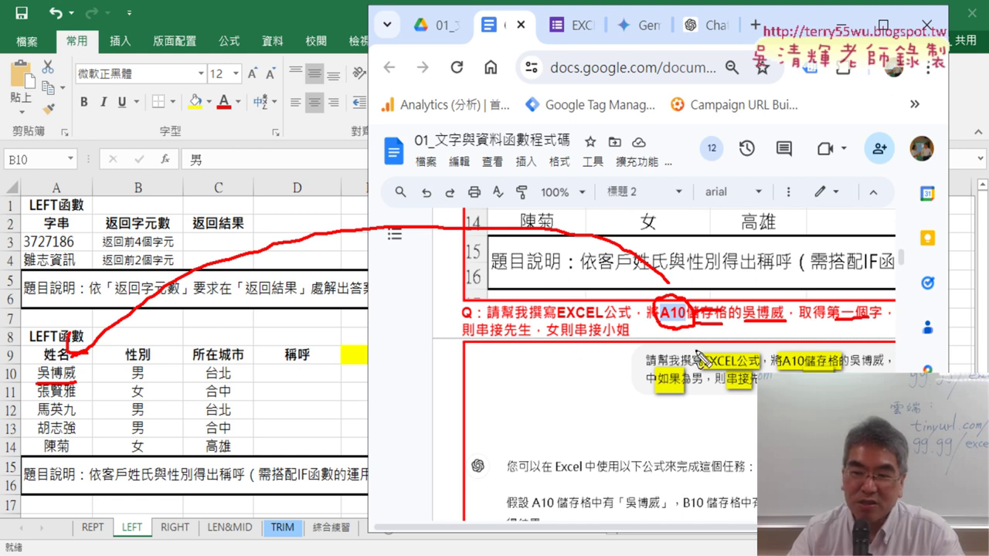
pyautogui.moveTo(715, 324); pyautogui.dragTo(750, 323)
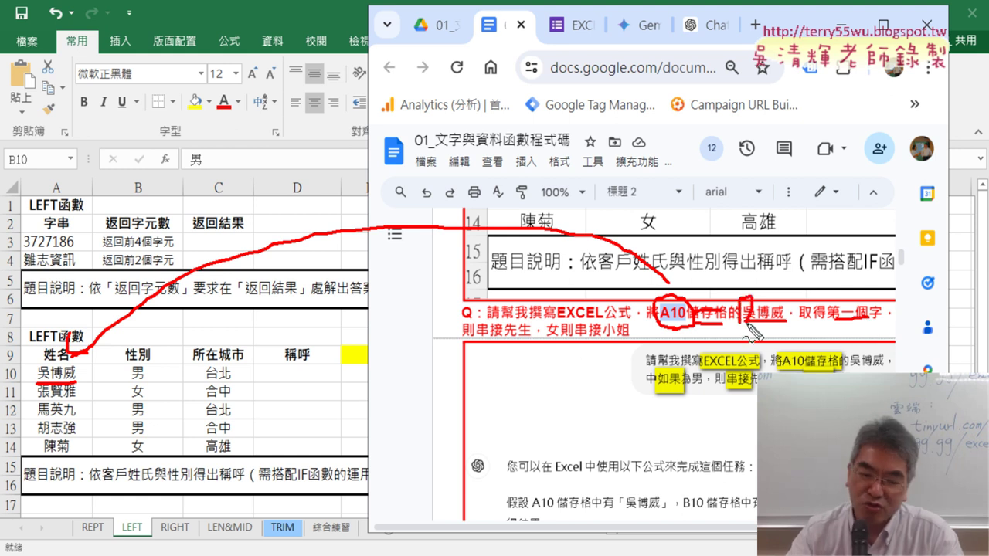
pyautogui.press('Escape')
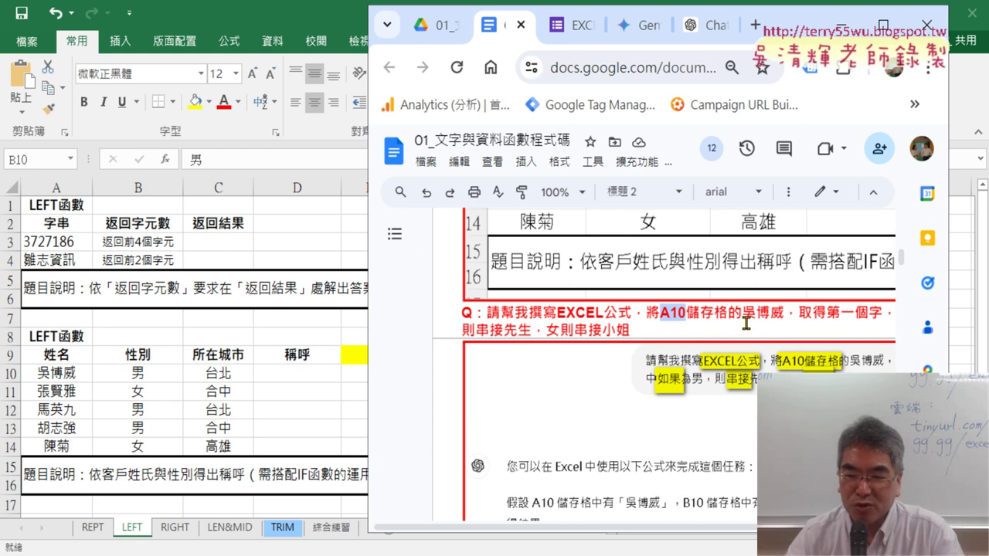
# Step: Highlight B10, 男 and 串接 in the salutation question
pyautogui.moveTo(733, 530); pyautogui.dragTo(855, 530)
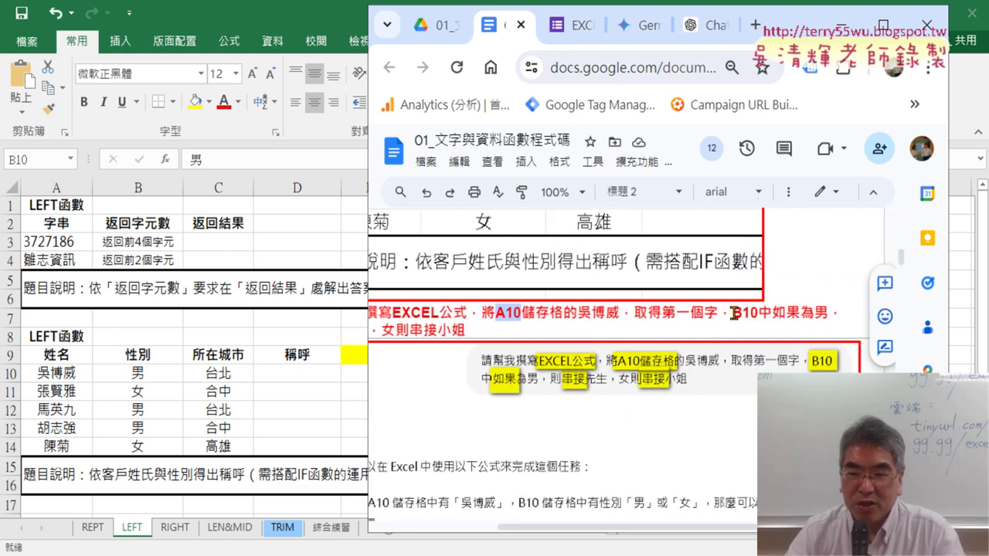
pyautogui.moveTo(732, 313); pyautogui.dragTo(759, 312)
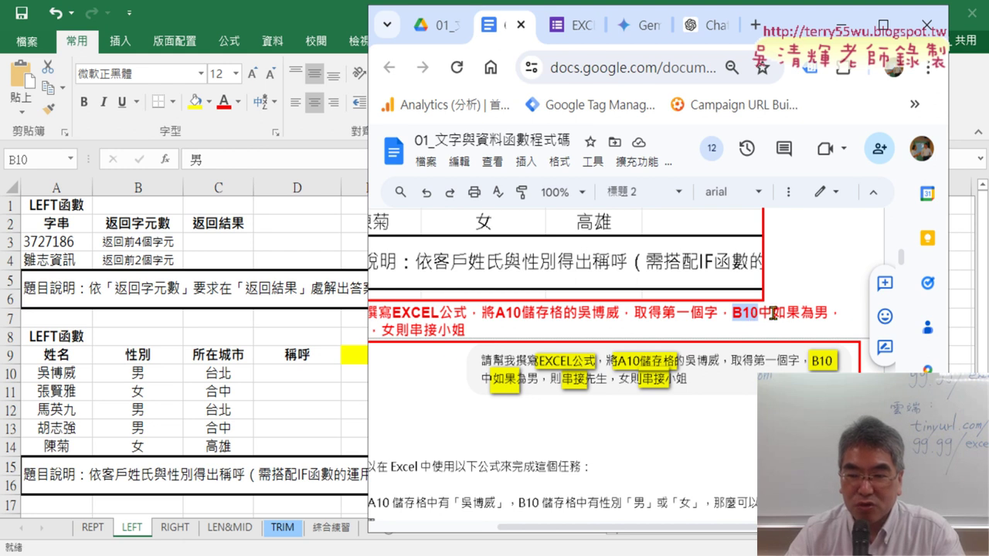
pyautogui.moveTo(814, 313); pyautogui.dragTo(828, 313)
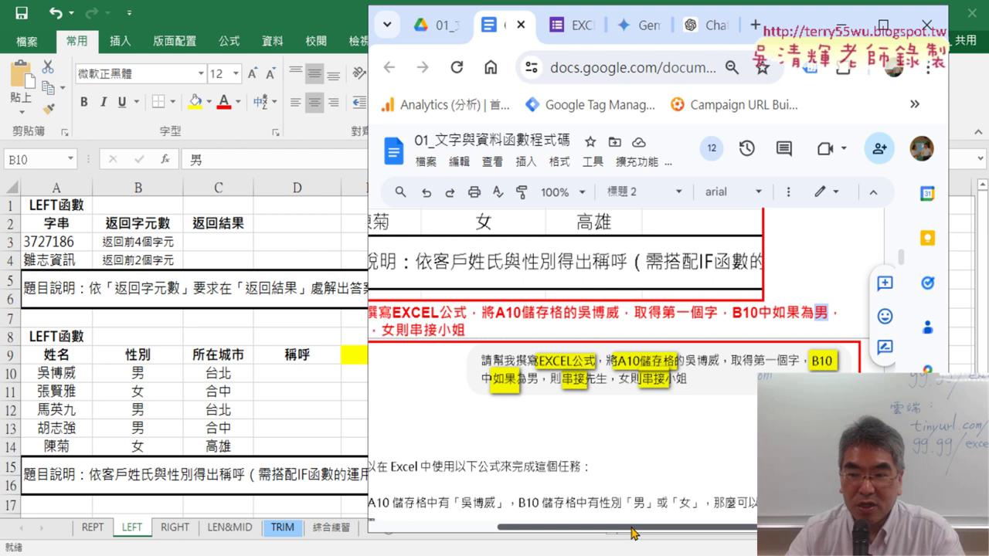
pyautogui.moveTo(630, 529); pyautogui.dragTo(506, 531)
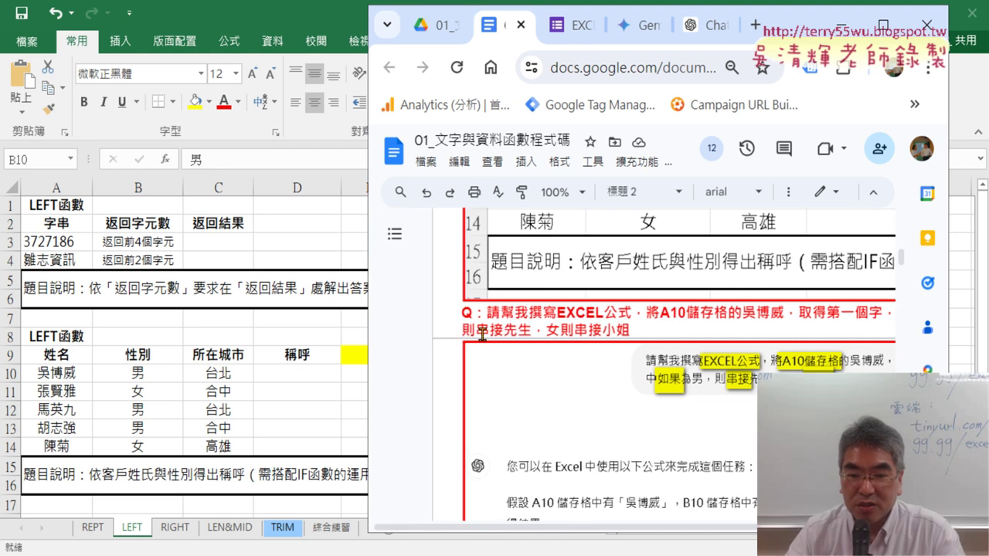
pyautogui.moveTo(503, 330); pyautogui.dragTo(474, 330)
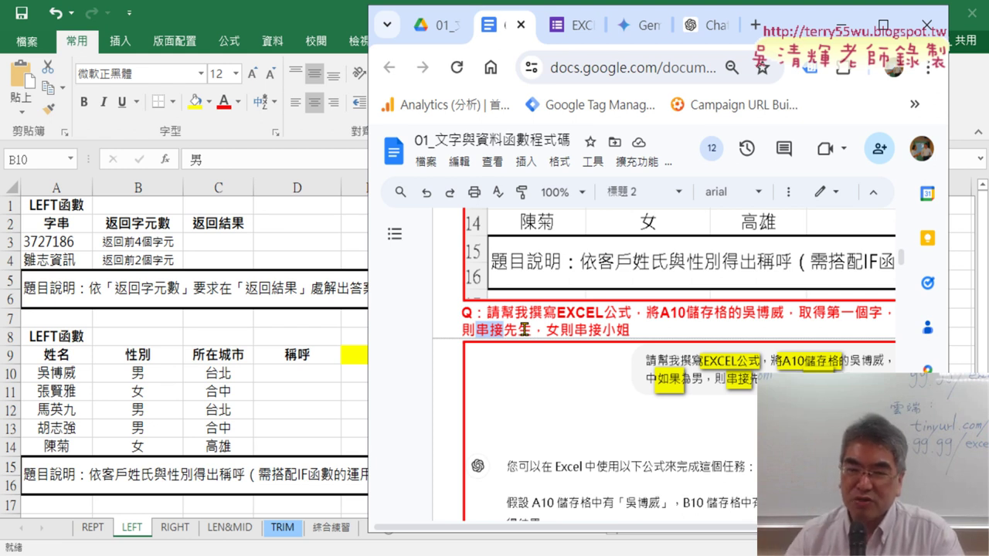
# Step: Add 先生 and quotation marks after 串接 so 小姐 is quoted, then select the question
pyautogui.click(510, 334)
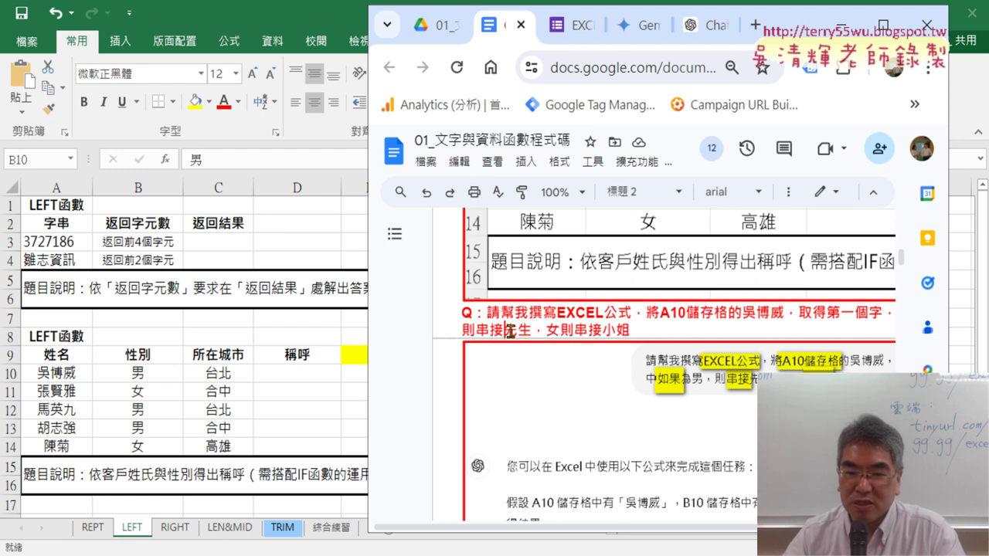
pyautogui.write('"先生')
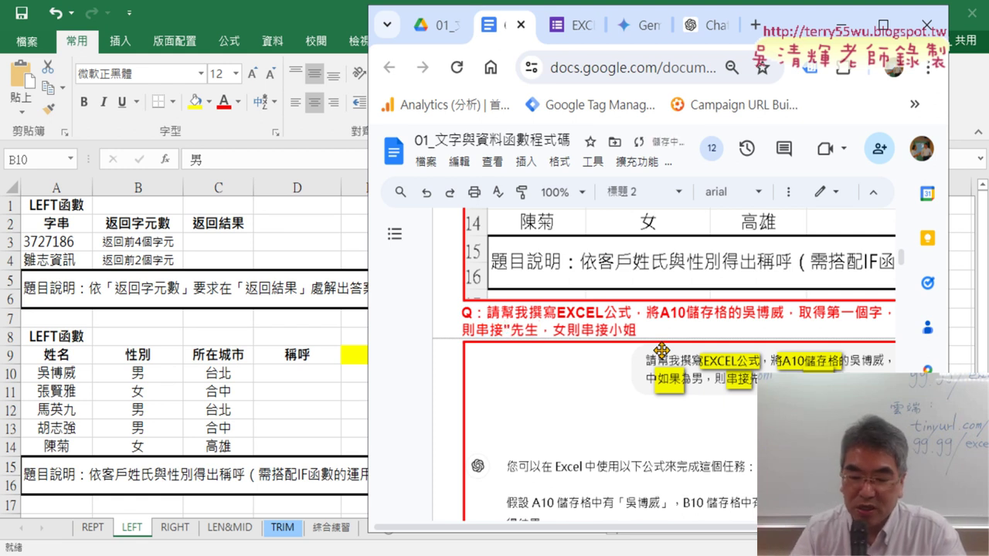
pyautogui.write('"')
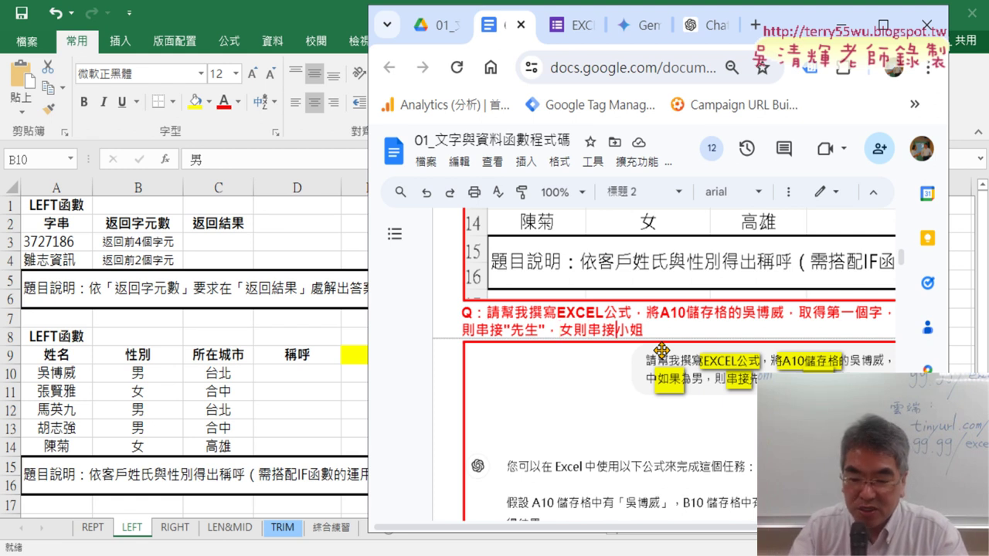
pyautogui.write('"')
pyautogui.press('Right')
pyautogui.press('Right')
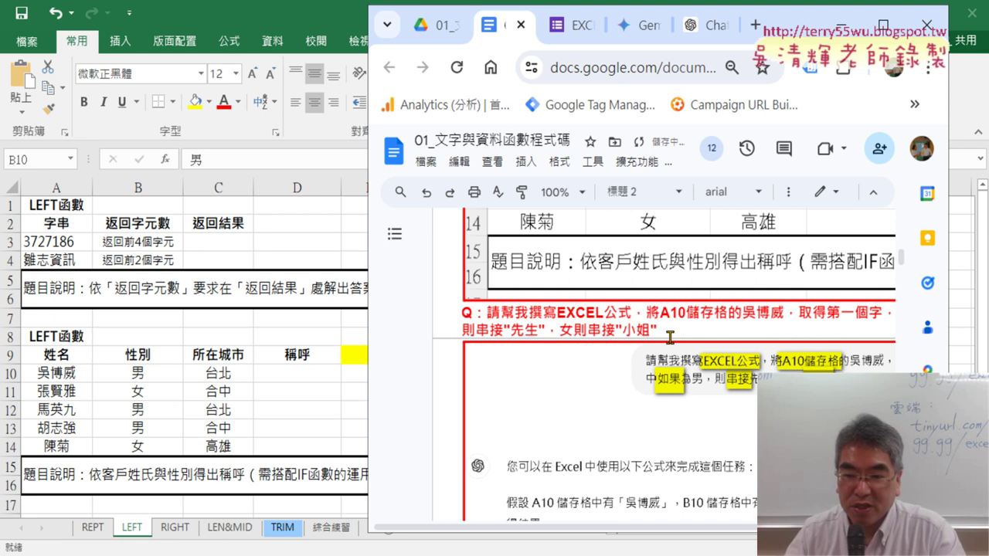
pyautogui.moveTo(658, 330); pyautogui.dragTo(498, 315)
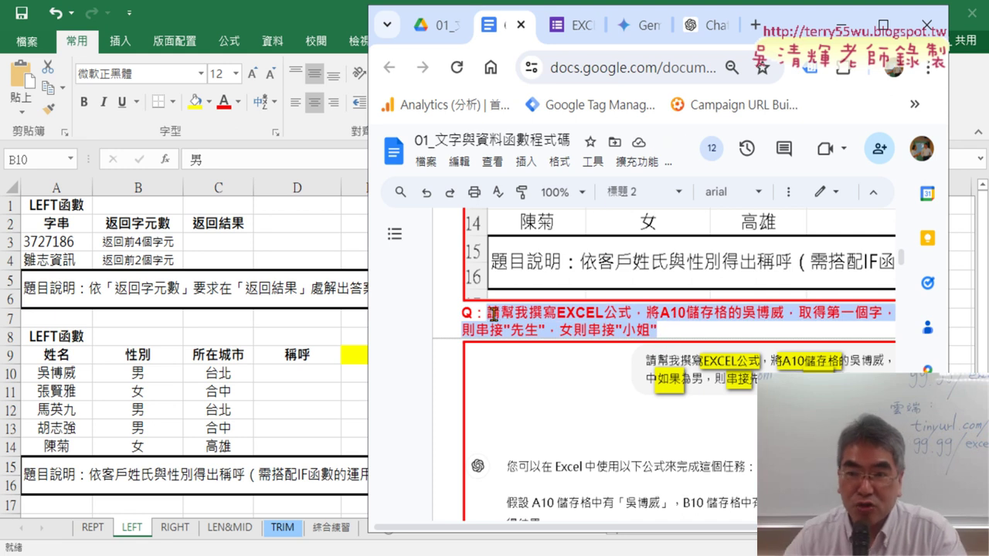
pyautogui.click(712, 29)
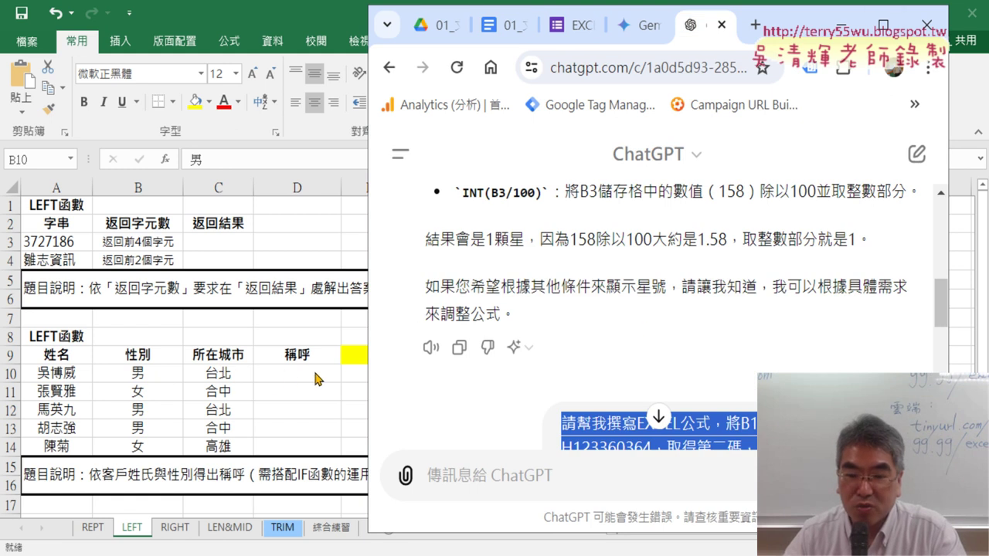
# Step: Send ChatGPT the question about joining A10's first character with 先生/小姐 per B10, and read the reply
pyautogui.scroll(-1, 670, 245)
pyautogui.scroll(-5, 669, 270)
pyautogui.scroll(-5, 672, 313)
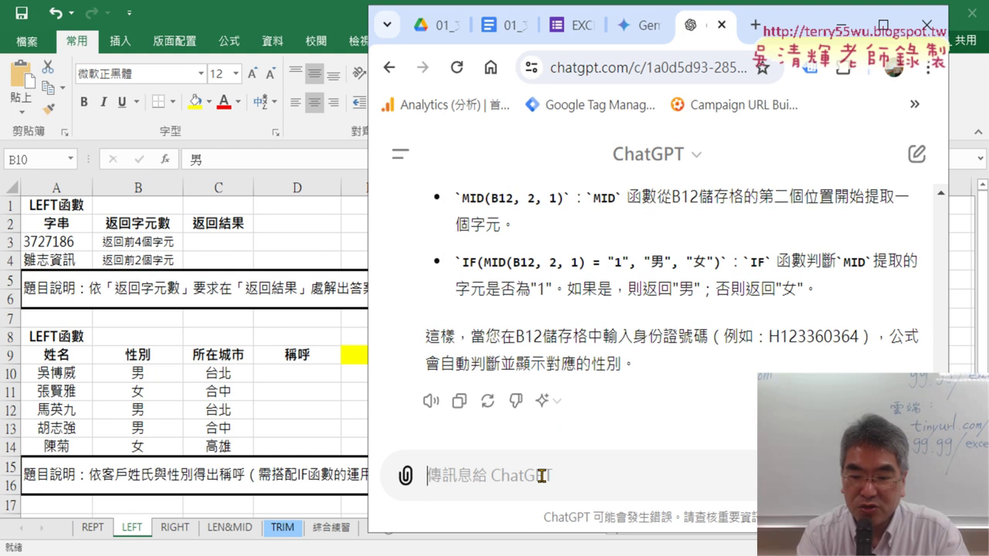
pyautogui.hotkey('ctrl', 'v')
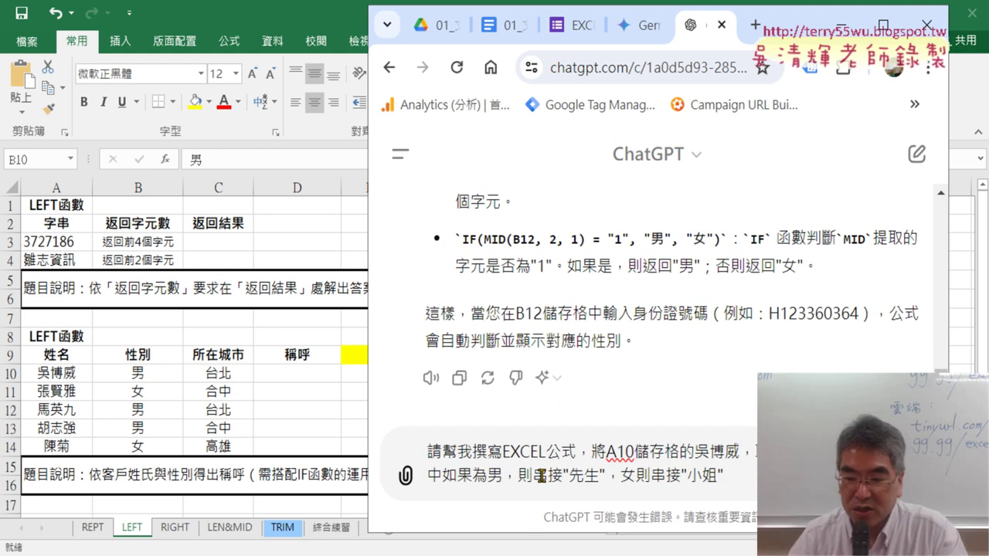
pyautogui.hotkey('shift', 'Return')
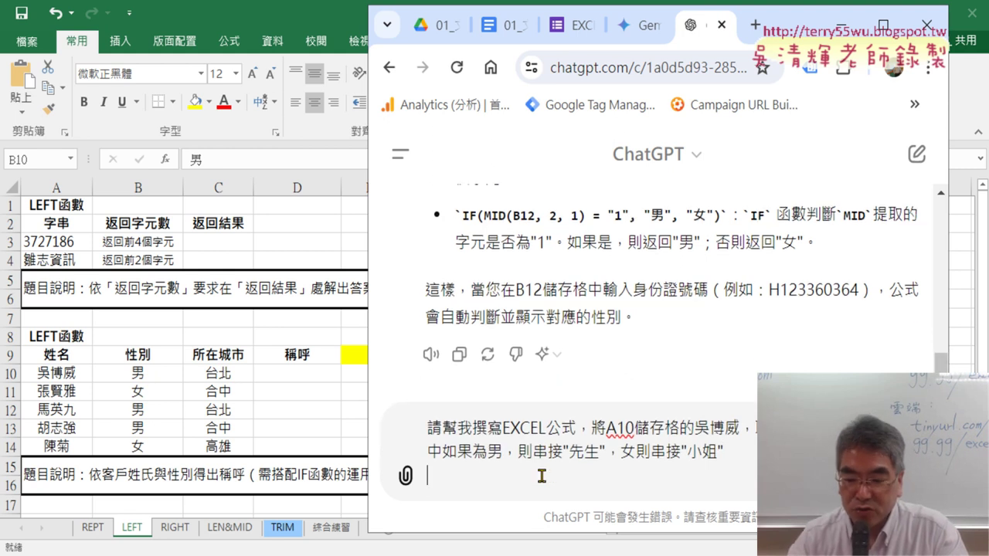
pyautogui.press('BackSpace')
pyautogui.press('Return')
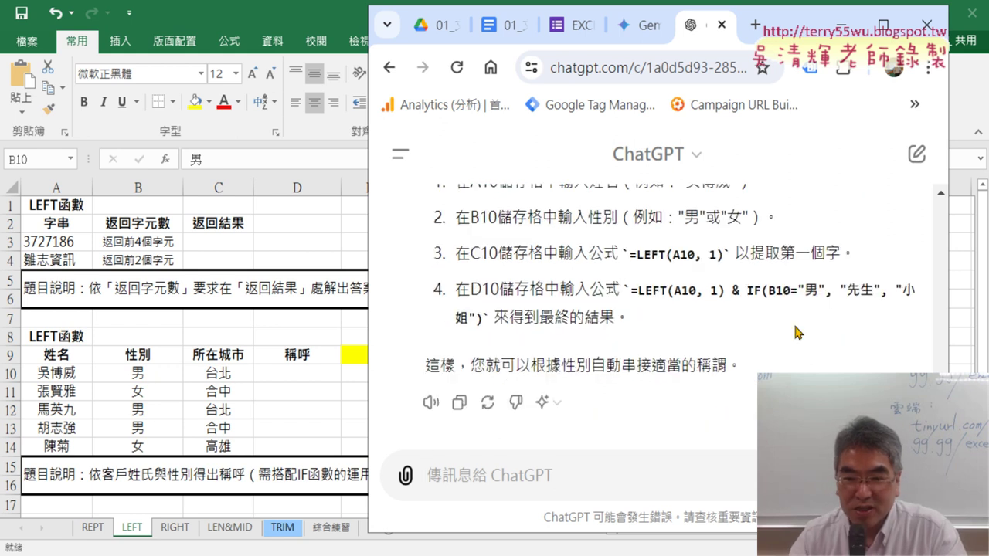
pyautogui.scroll(1, 788, 320)
pyautogui.scroll(3, 788, 321)
pyautogui.scroll(2, 788, 321)
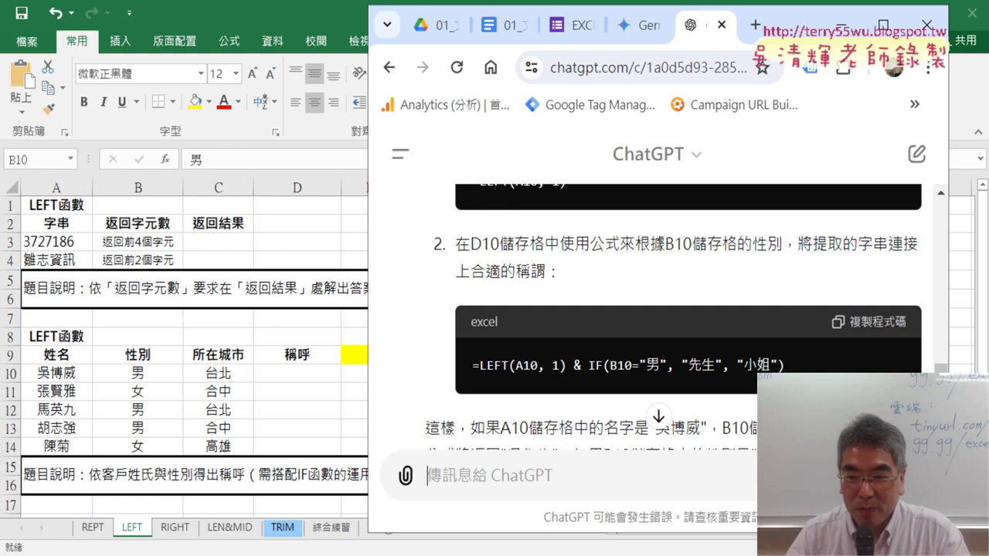
# Step: Copy ChatGPT's formula =LEFT(A10, 1) & IF(B10="男", "先生", "小姐")
pyautogui.moveTo(799, 371); pyautogui.dragTo(470, 374)
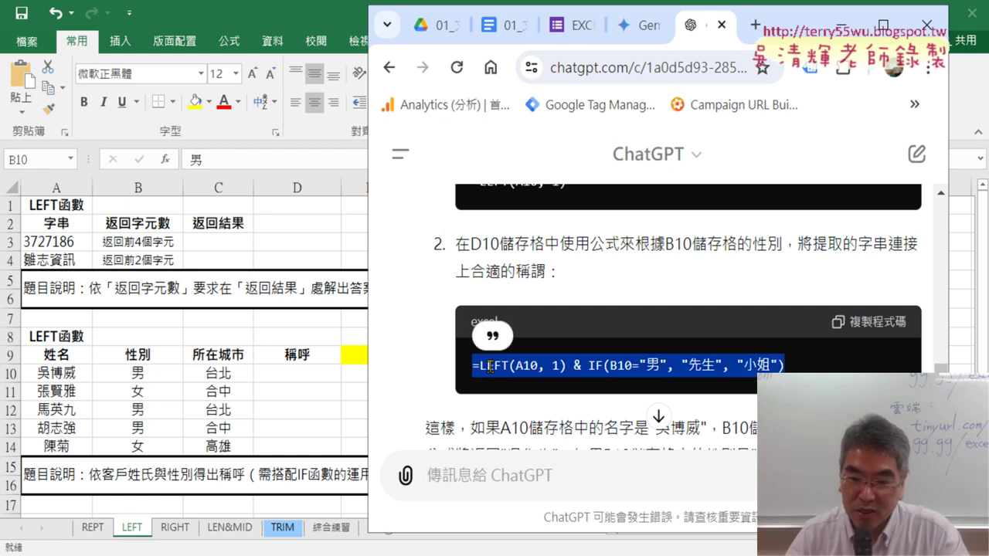
pyautogui.rightClick(679, 370)
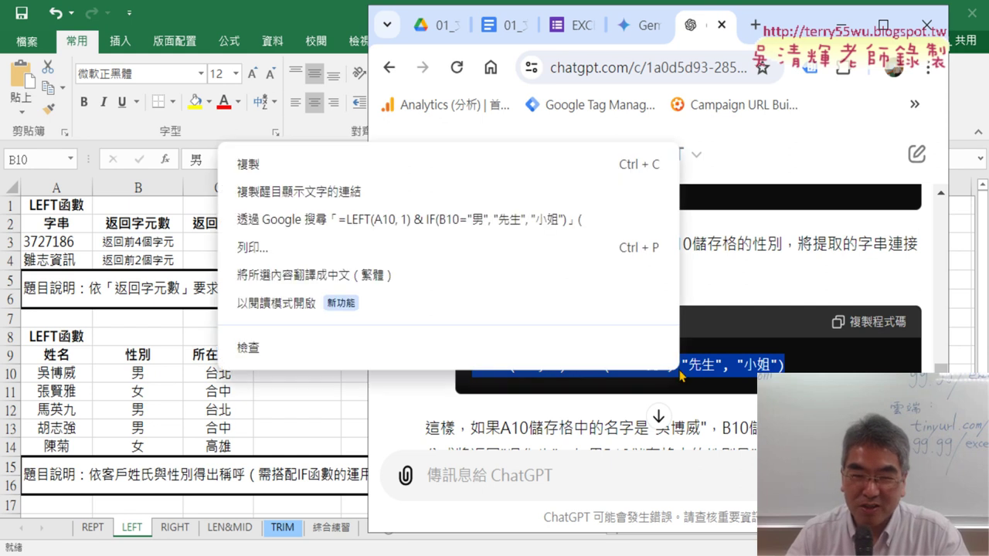
pyautogui.click(584, 169)
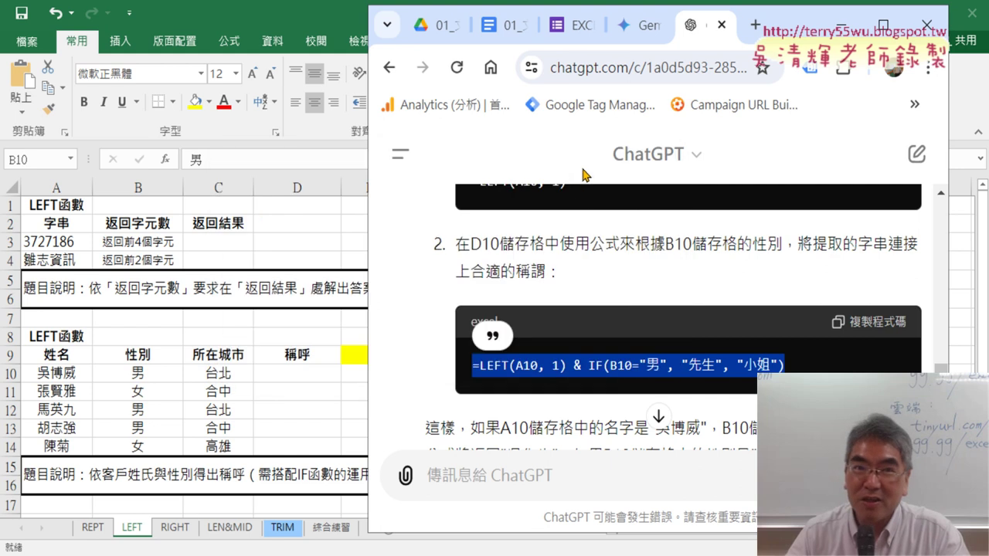
# Step: Paste the formula into D10 and fill it down to D14
pyautogui.click(296, 377)
pyautogui.click(296, 371)
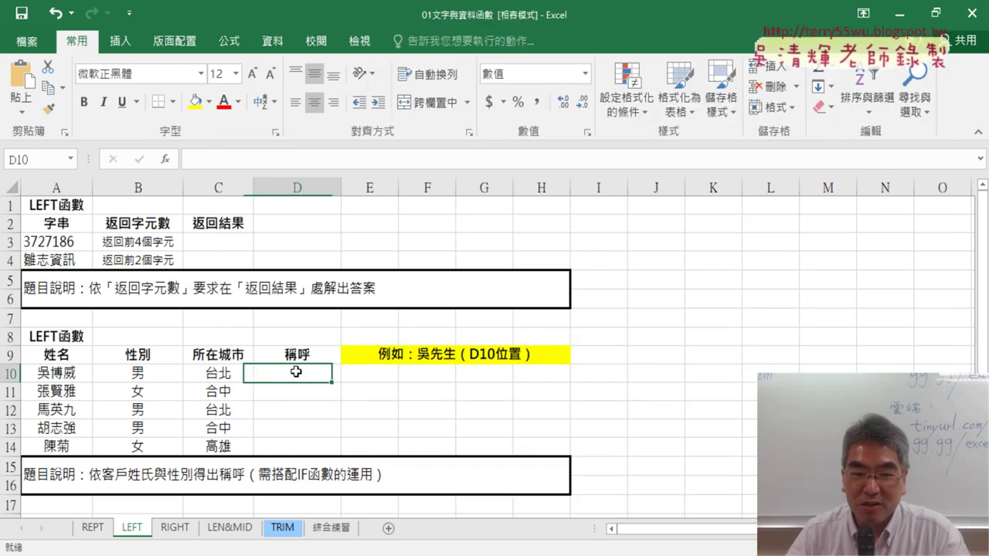
pyautogui.rightClick(273, 161)
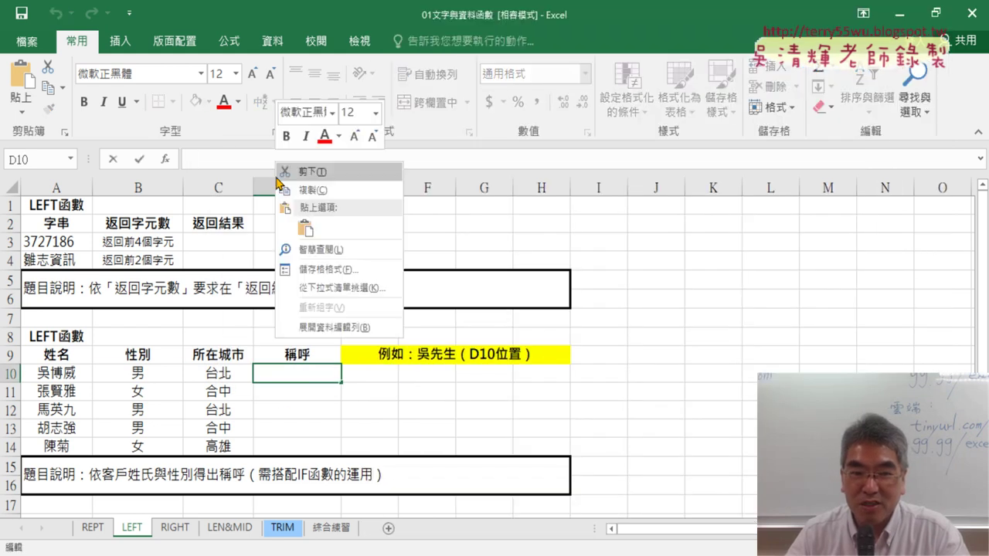
pyautogui.click(305, 228)
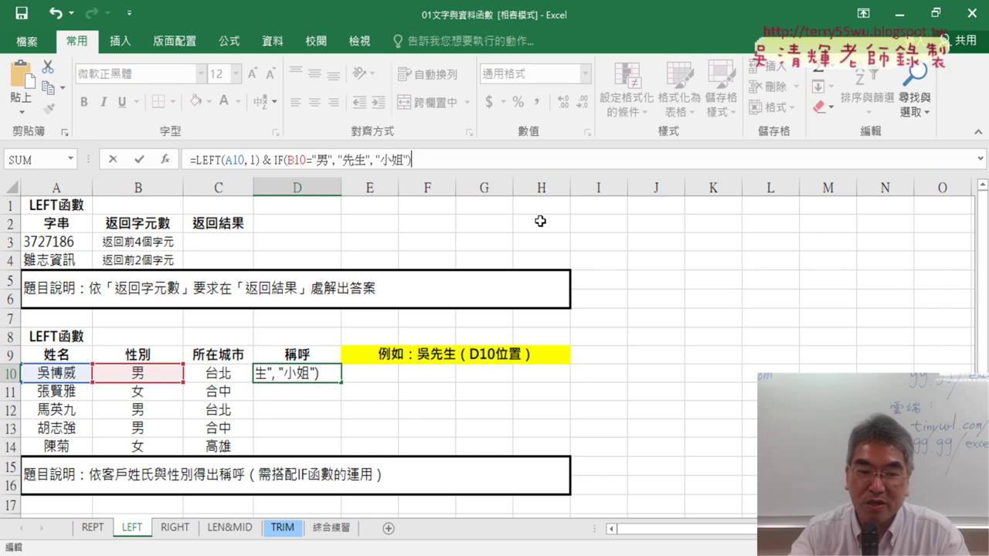
pyautogui.click(141, 160)
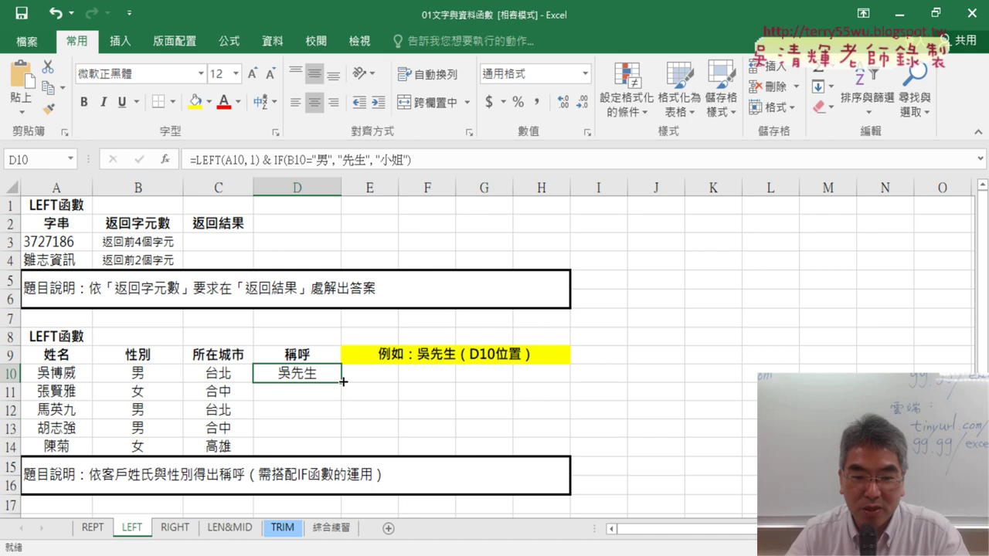
pyautogui.moveTo(343, 381); pyautogui.dragTo(345, 455)
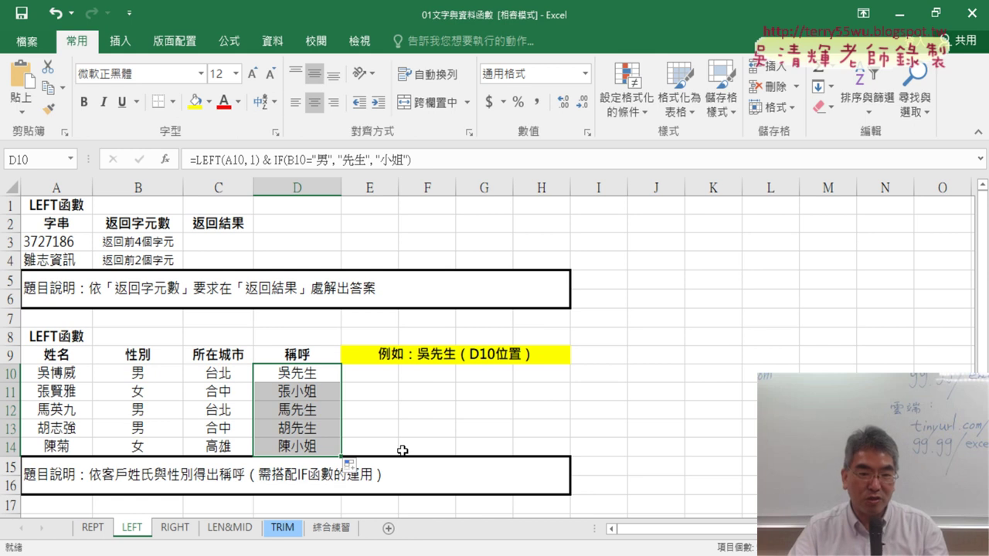
pyautogui.click(309, 373)
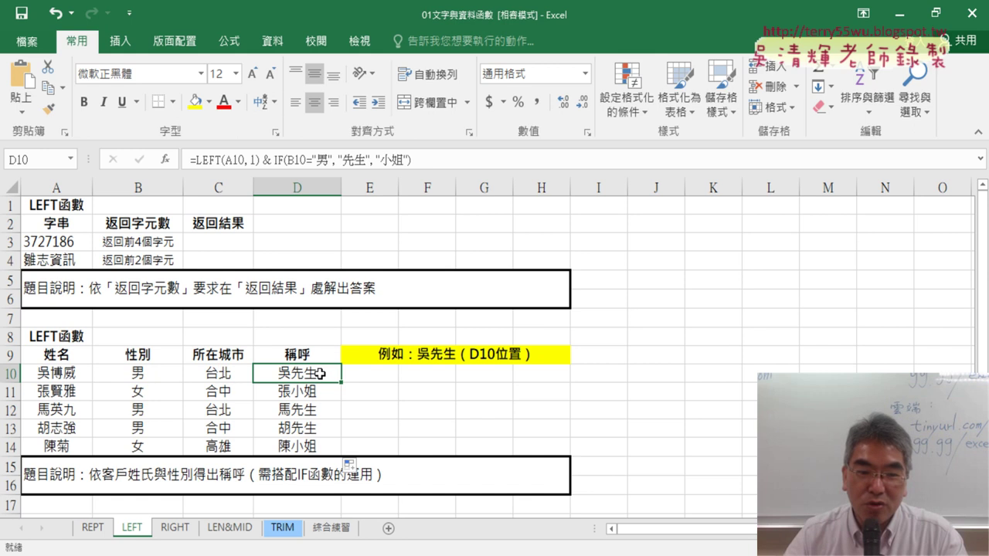
pyautogui.moveTo(320, 374); pyautogui.dragTo(317, 445)
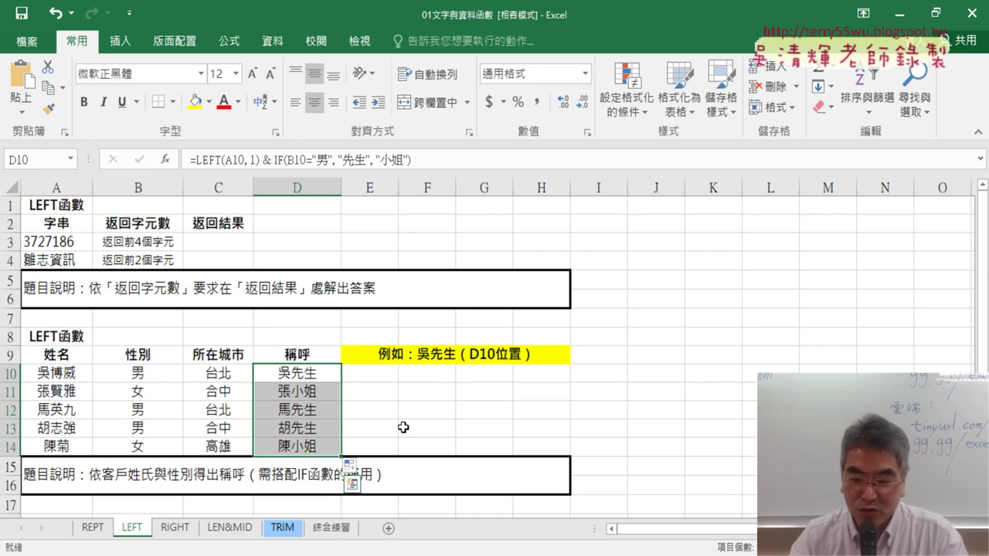
# Step: Delete the D10:D14 salutations and bring the ChatGPT window back forward
pyautogui.press('Delete')
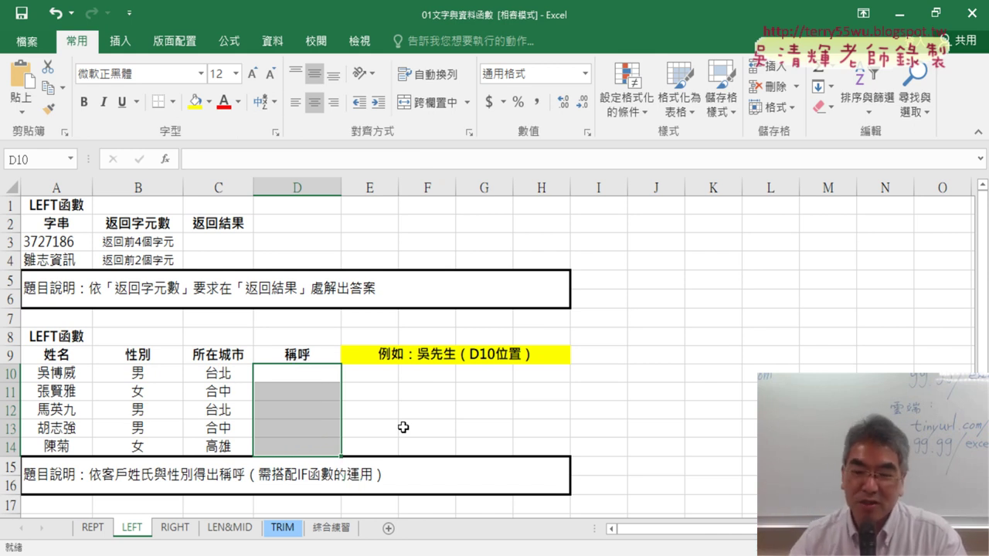
pyautogui.hotkey('alt', 'Tab')
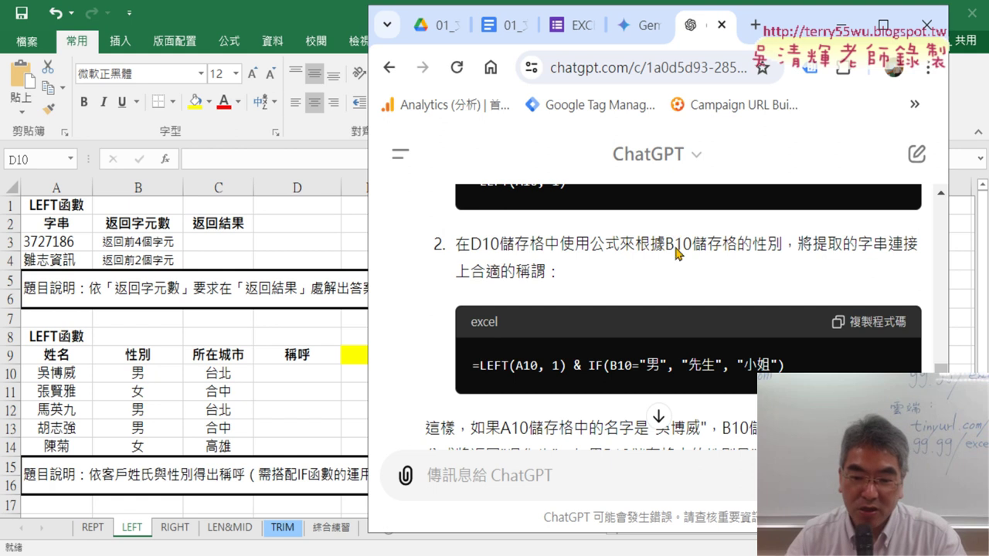
pyautogui.click(587, 549)
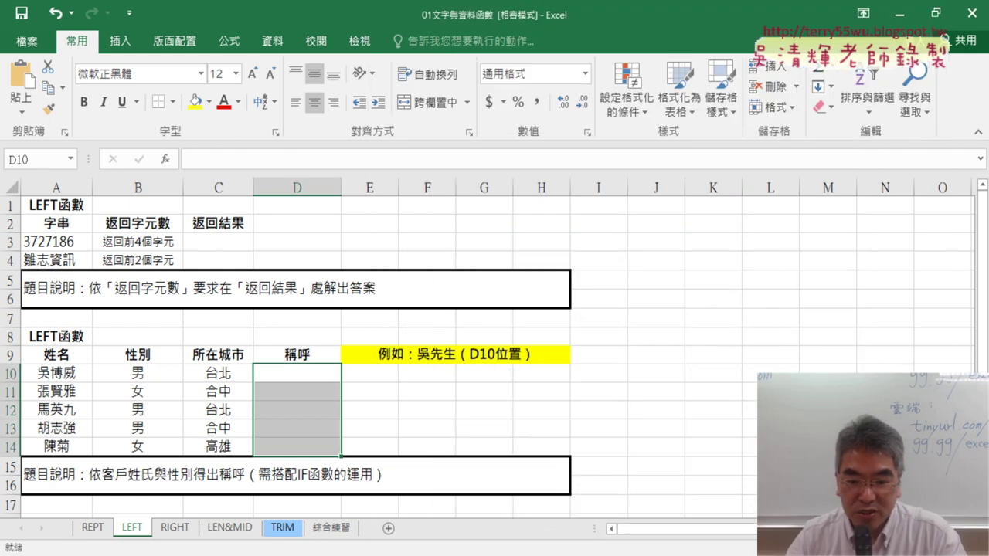
pyautogui.hotkey('alt', 'Tab')
# Step: Maximize the browser and select the saved question 請幫我改為VBA程式 in the Google Docs notes
pyautogui.click(883, 26)
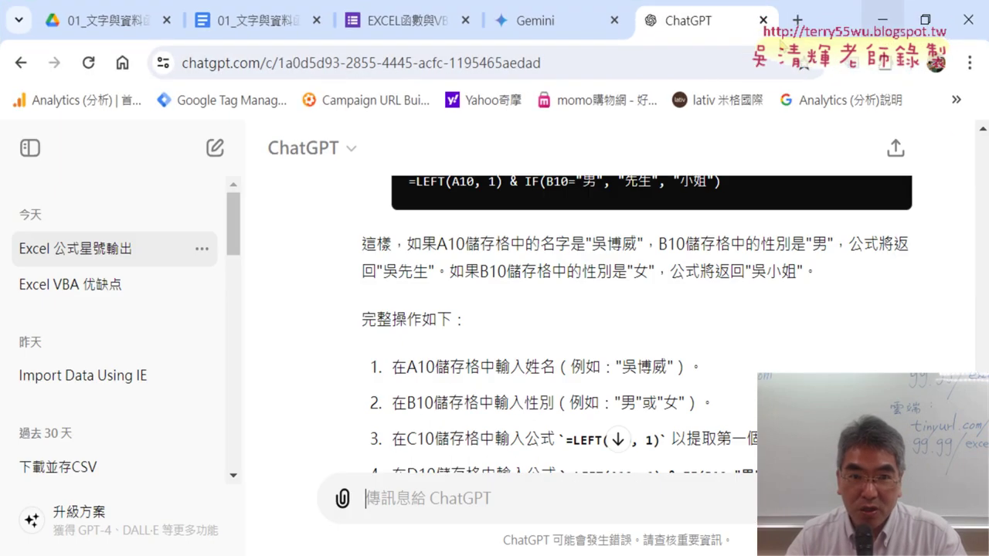
pyautogui.click(255, 21)
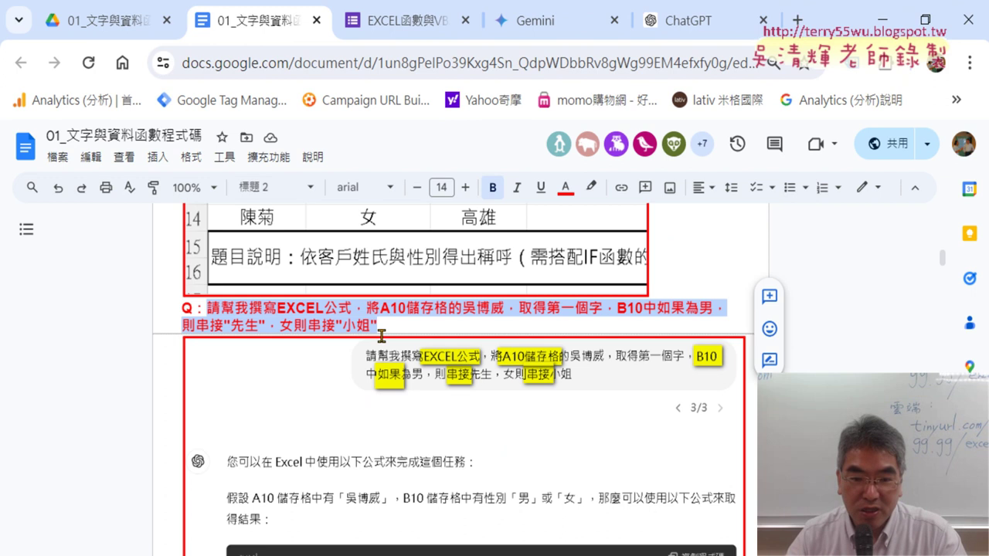
pyautogui.scroll(-4, 393, 327)
pyautogui.scroll(-2, 394, 328)
pyautogui.scroll(-1, 393, 328)
pyautogui.scroll(-3, 393, 328)
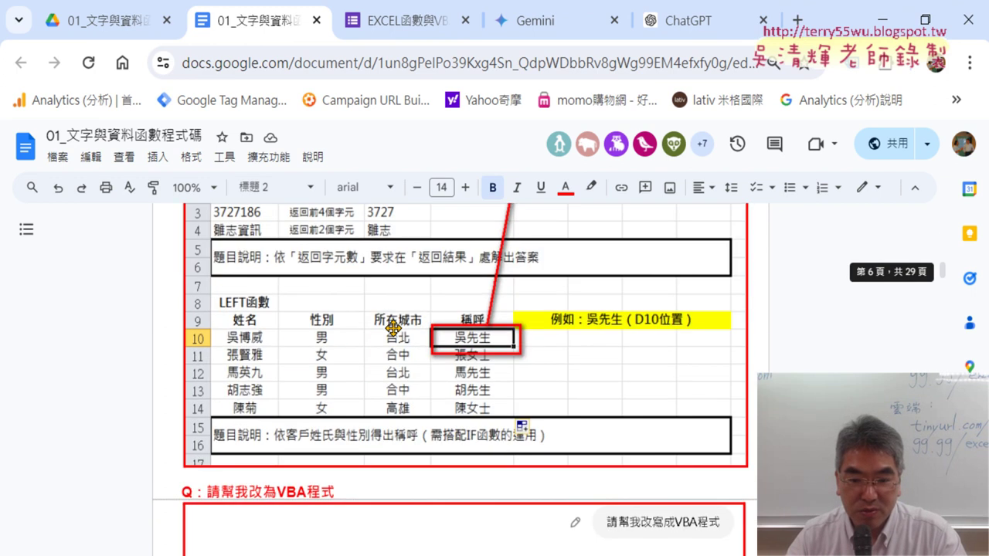
pyautogui.scroll(-2, 393, 327)
pyautogui.moveTo(204, 292); pyautogui.dragTo(330, 293)
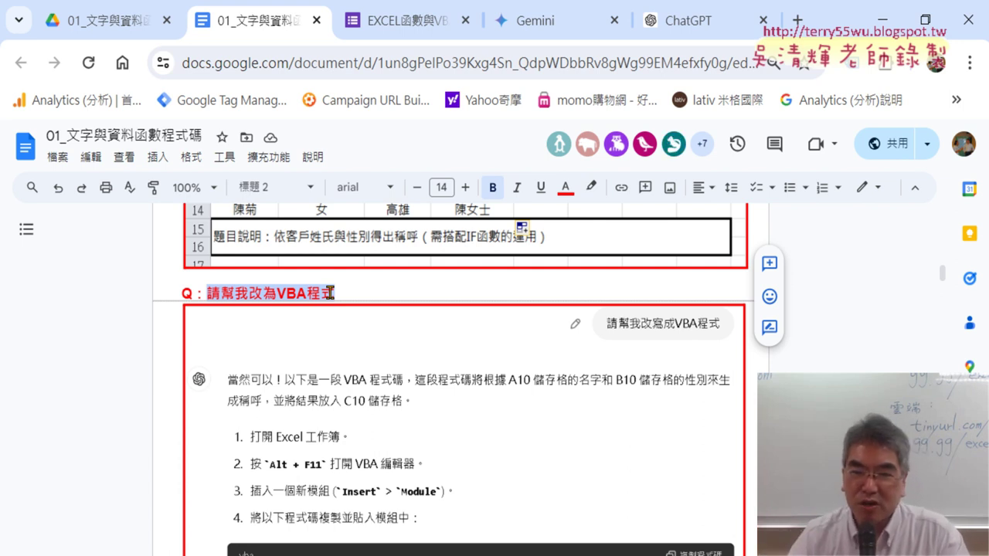
# Step: Ask ChatGPT 請幫我改為VBA程式 and scroll through its VBA reply
pyautogui.click(702, 26)
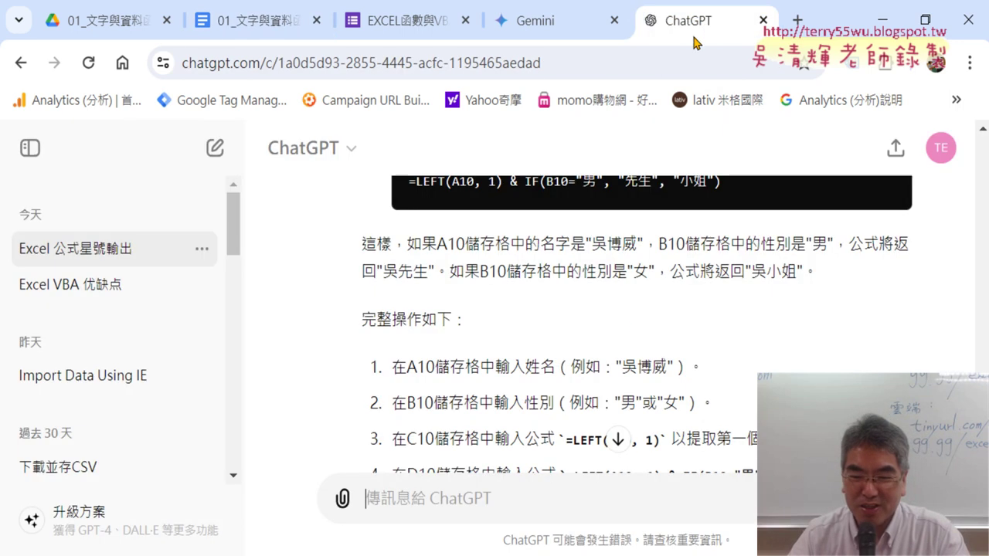
pyautogui.click(456, 508)
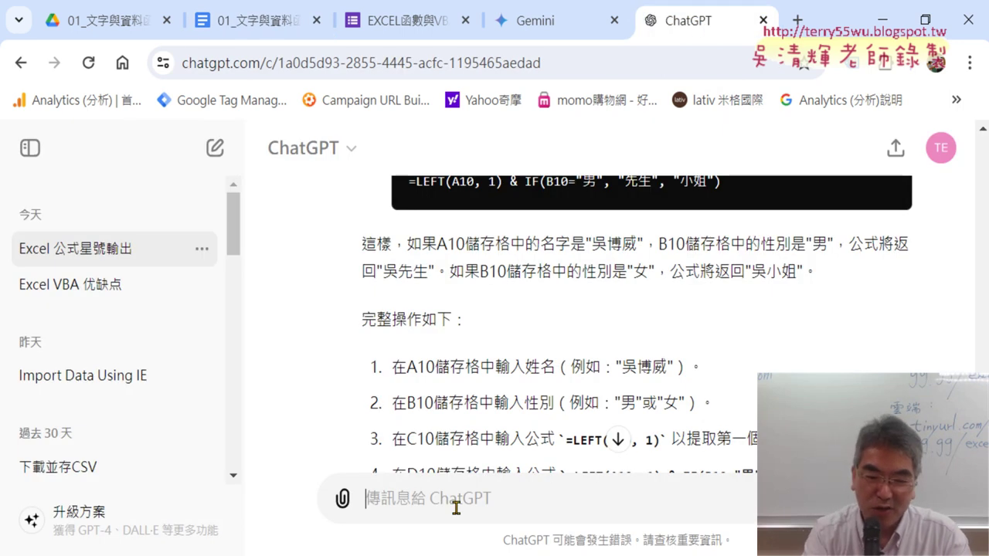
pyautogui.write('請幫我改為VBA程式')
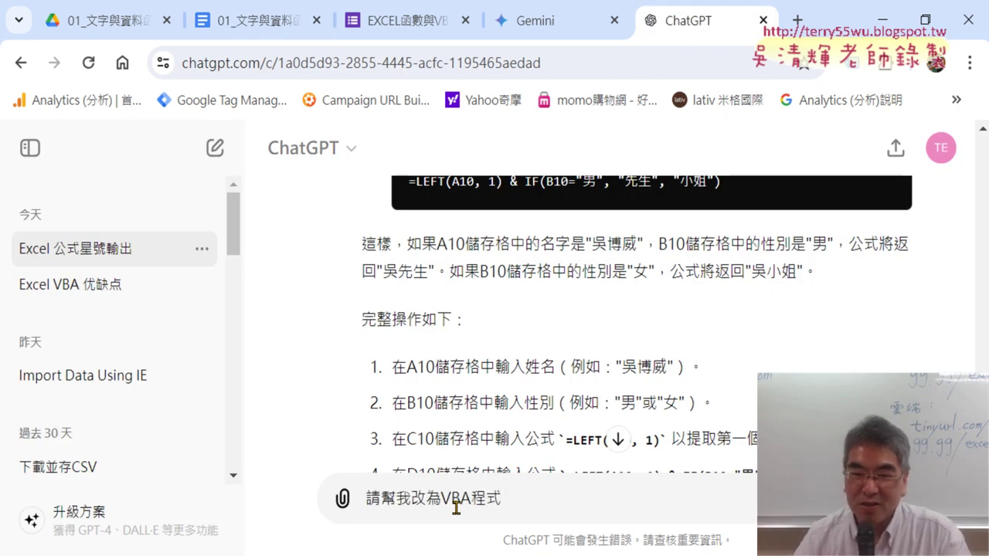
pyautogui.press('Return')
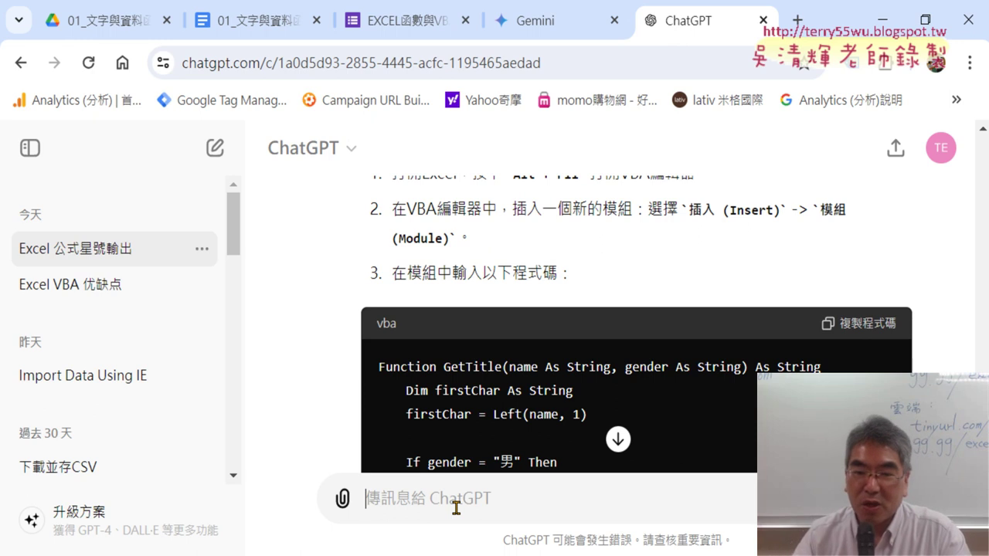
pyautogui.scroll(-1, 501, 387)
pyautogui.scroll(-1, 507, 381)
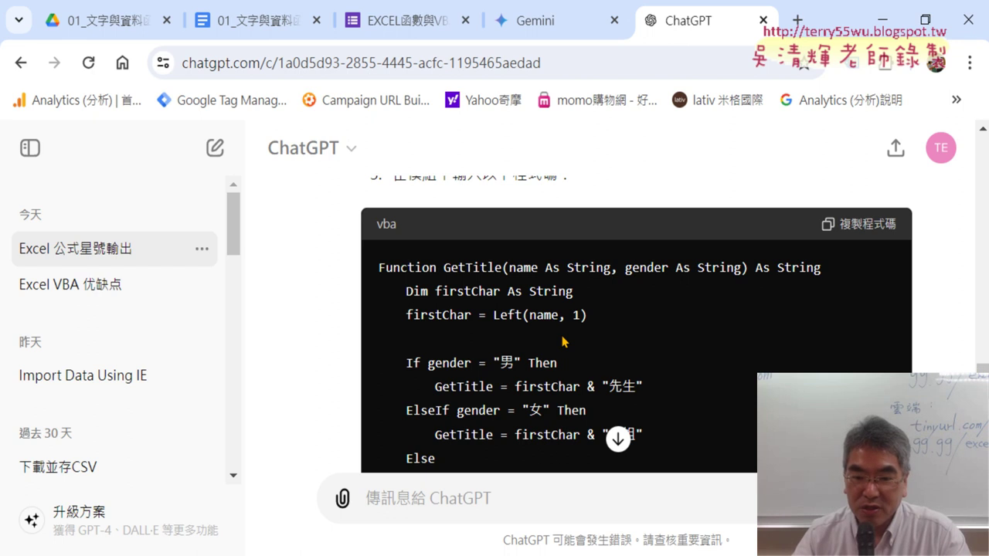
pyautogui.scroll(-2, 565, 341)
pyautogui.scroll(1, 565, 338)
pyautogui.scroll(1, 565, 338)
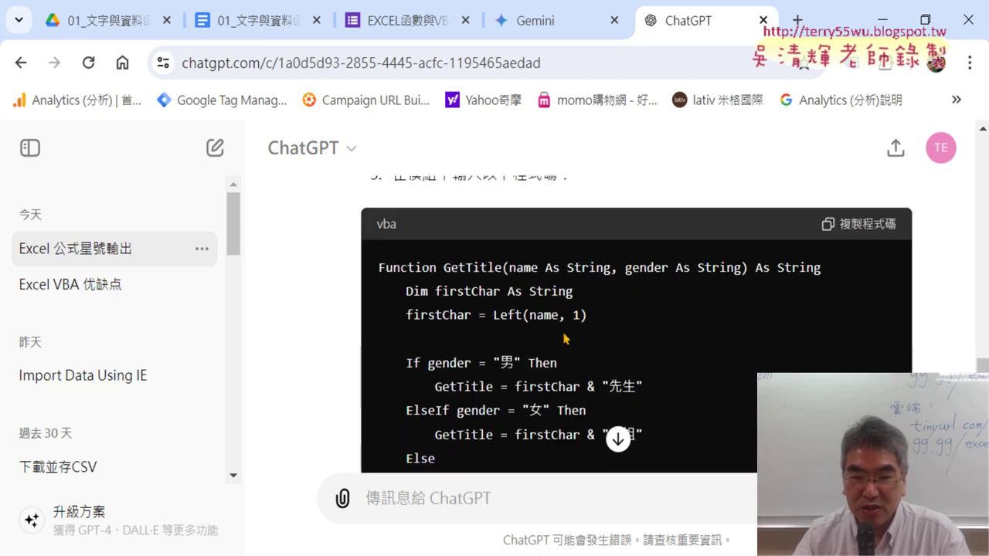
# Step: Highlight GetTitle in the code, review the explanation, and mark the Alt + F11 editor step
pyautogui.moveTo(380, 268); pyautogui.dragTo(434, 269)
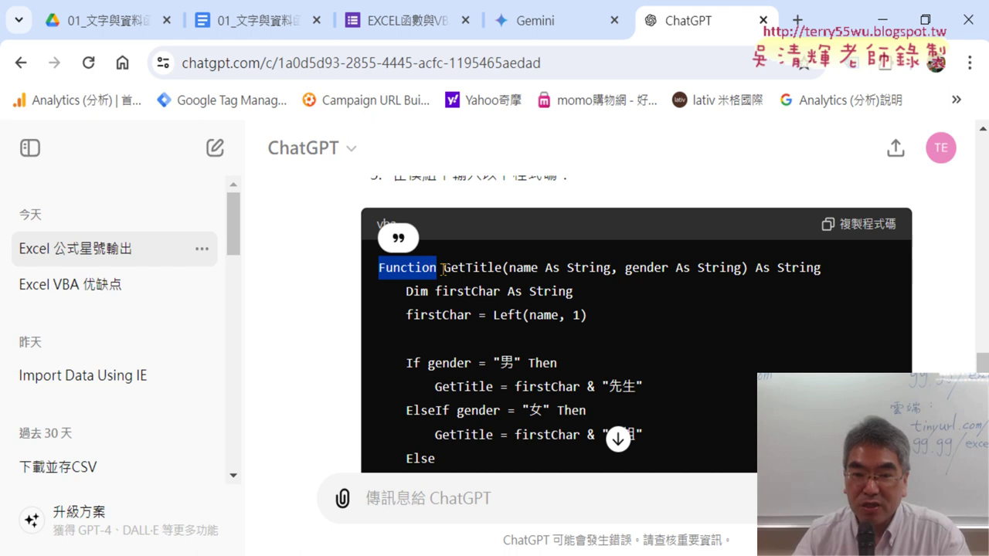
pyautogui.moveTo(443, 268); pyautogui.dragTo(498, 268)
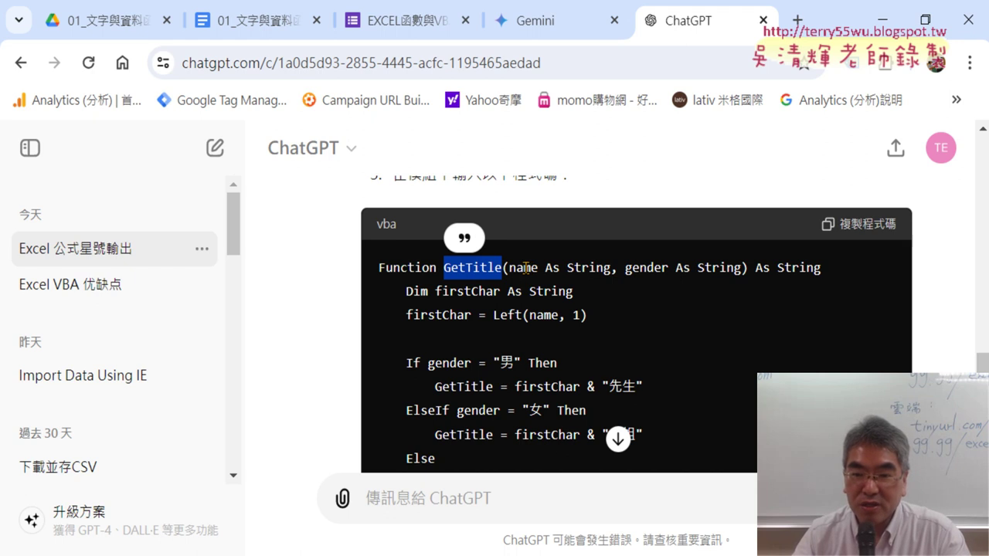
pyautogui.click(526, 268)
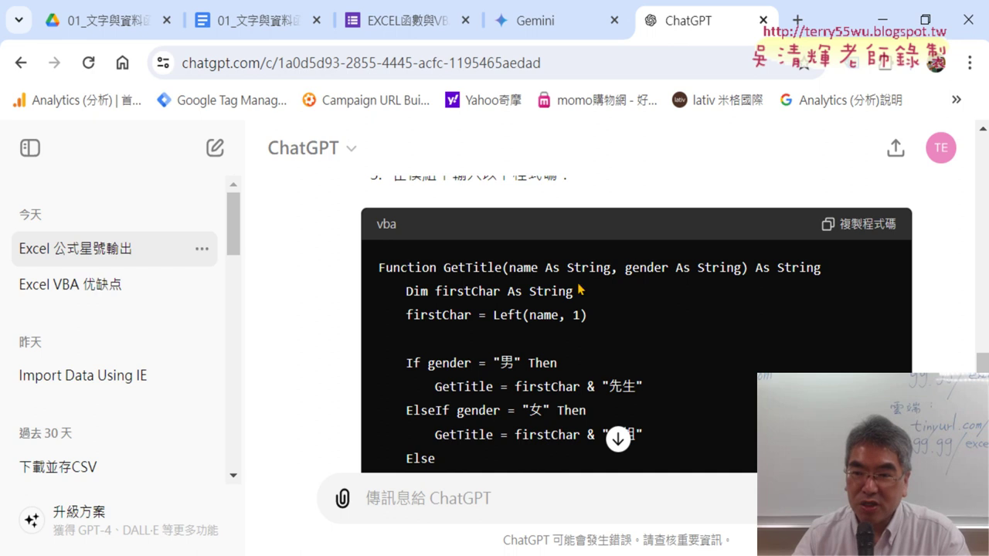
pyautogui.scroll(-3, 509, 284)
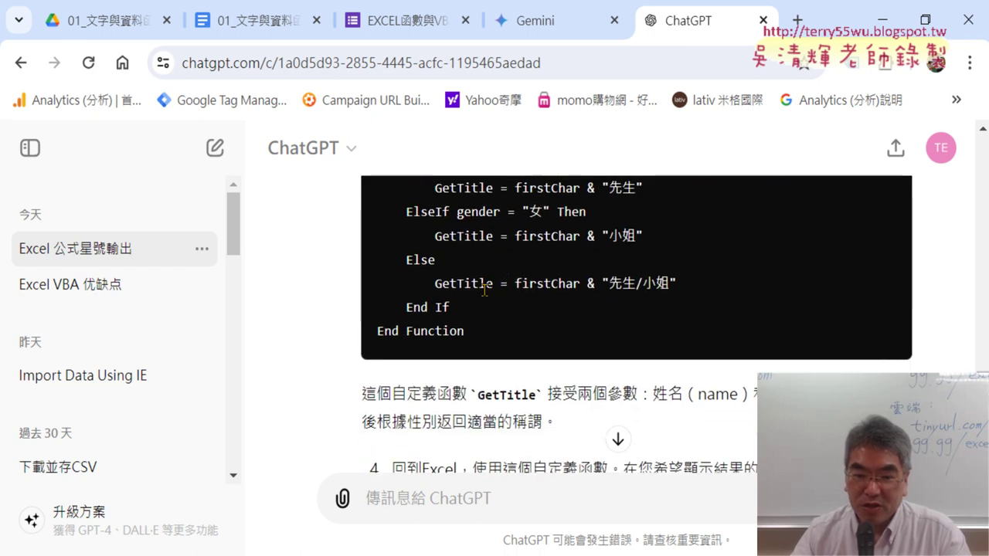
pyautogui.scroll(-2, 480, 291)
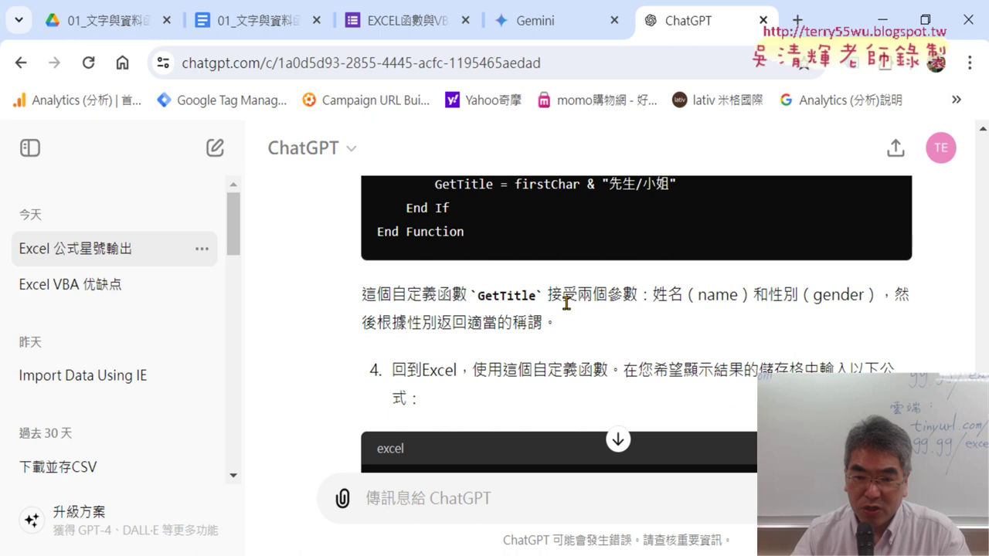
pyautogui.scroll(-3, 582, 303)
pyautogui.scroll(-1, 584, 308)
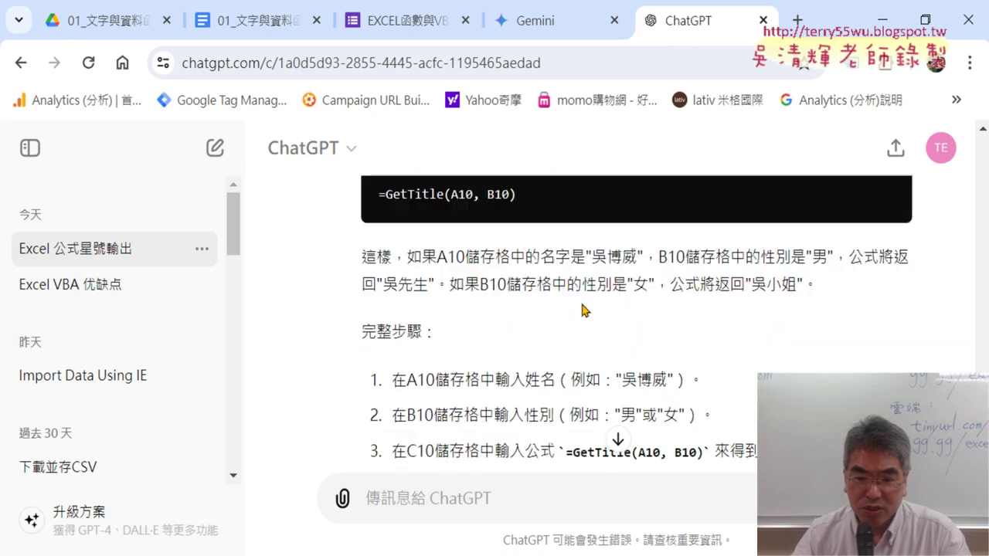
pyautogui.scroll(-2, 582, 309)
pyautogui.scroll(4, 582, 307)
pyautogui.scroll(3, 582, 305)
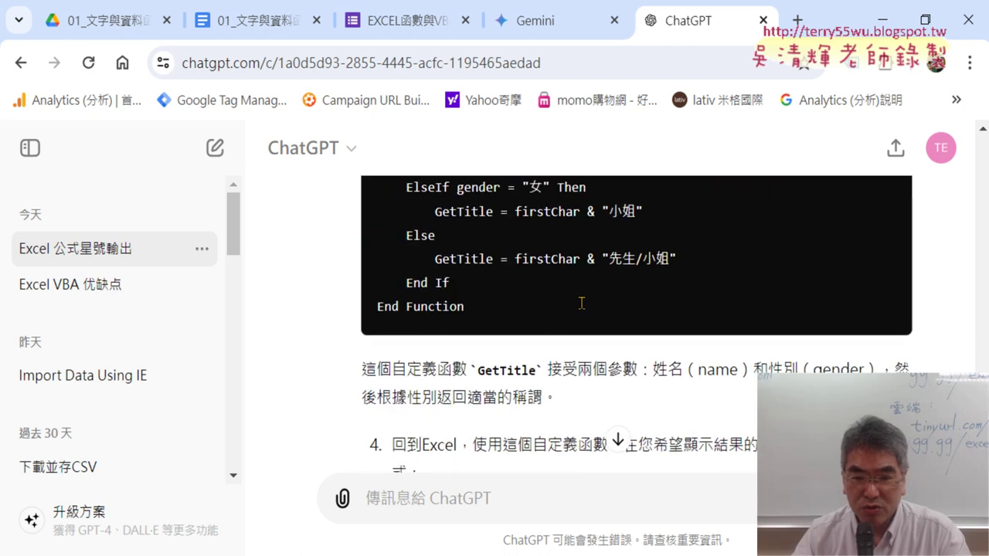
pyautogui.scroll(4, 582, 303)
pyautogui.scroll(2, 582, 303)
pyautogui.scroll(1, 582, 303)
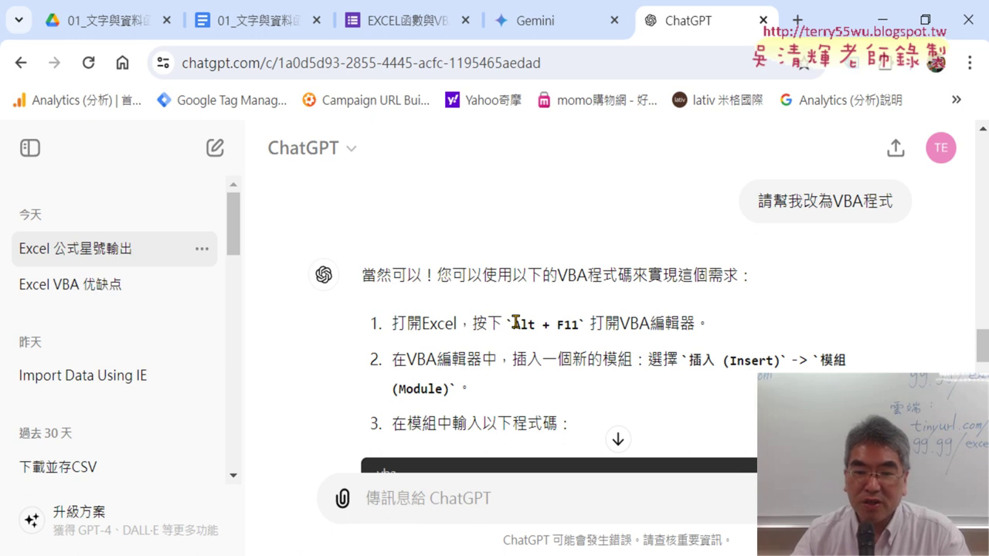
pyautogui.moveTo(511, 323); pyautogui.dragTo(575, 326)
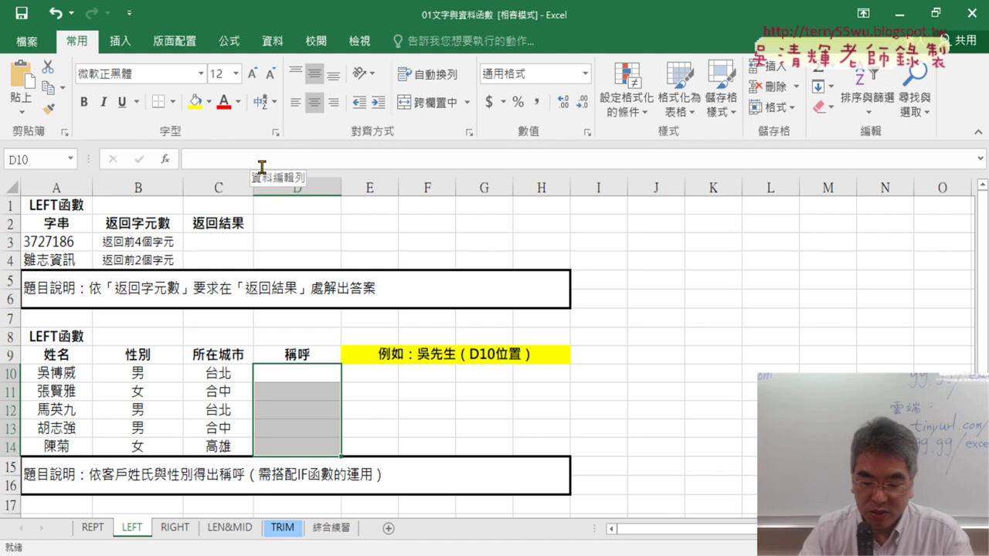
# Step: Open the VBA editor with Alt+F11, move it, and enlarge the project and properties panes
pyautogui.hotkey('alt', 'F11')
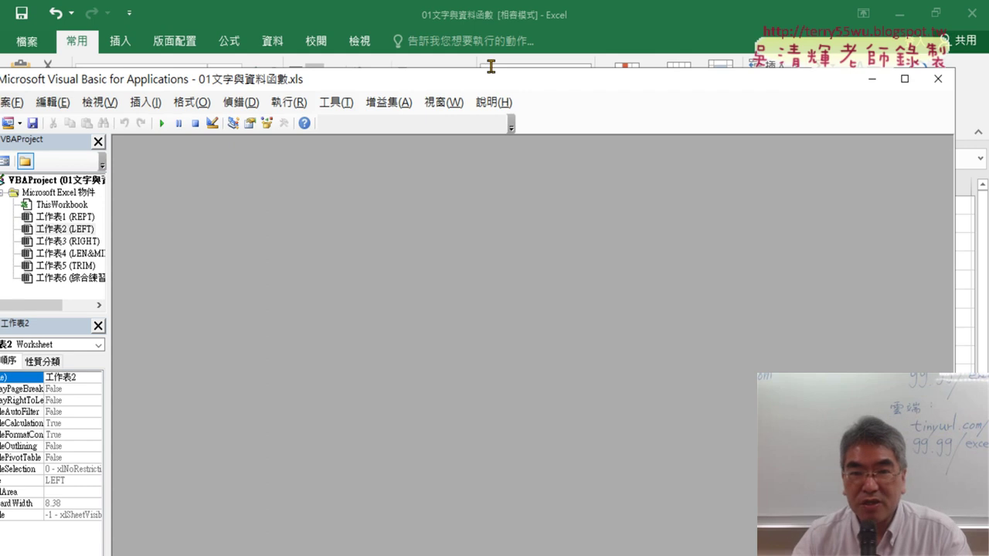
pyautogui.moveTo(500, 84); pyautogui.dragTo(706, 59)
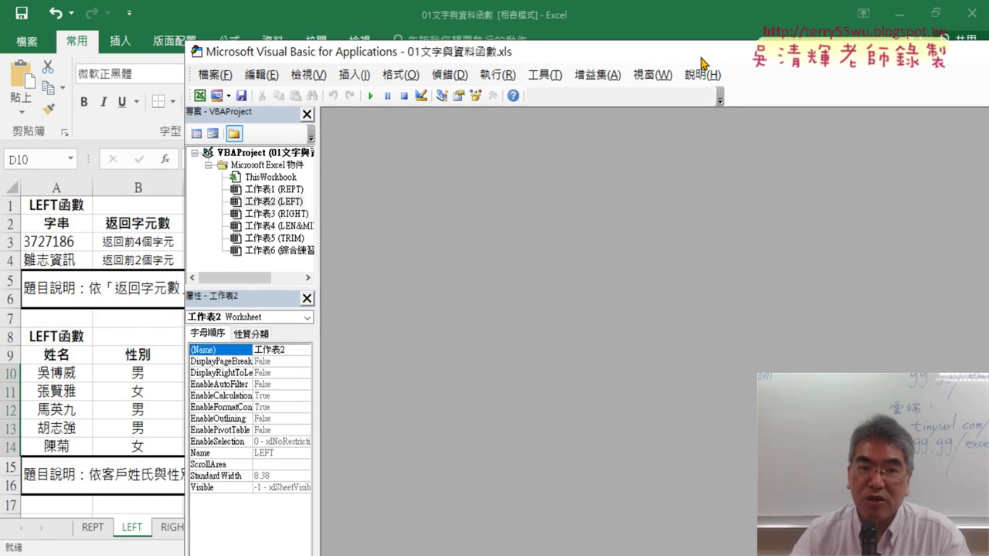
pyautogui.moveTo(281, 286); pyautogui.dragTo(273, 373)
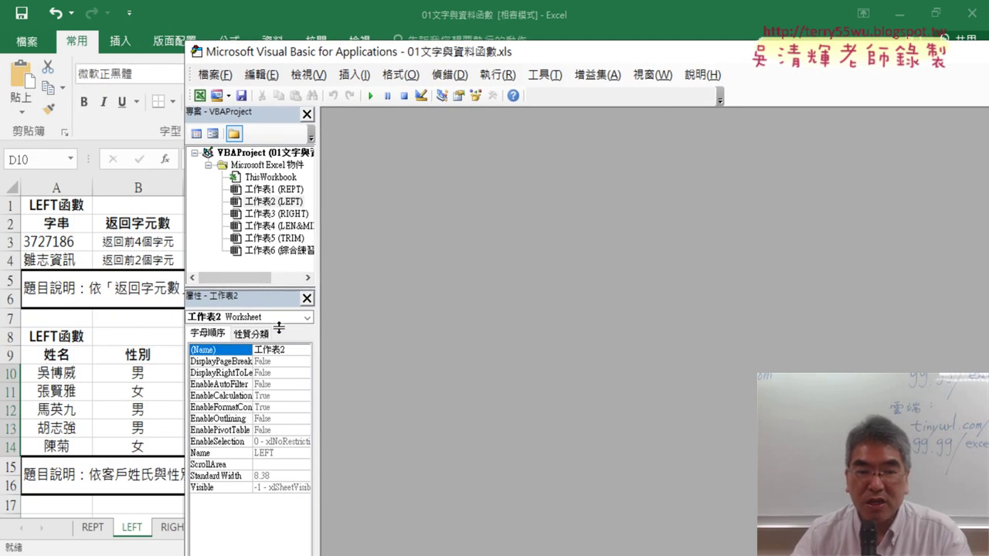
pyautogui.moveTo(321, 283); pyautogui.dragTo(391, 279)
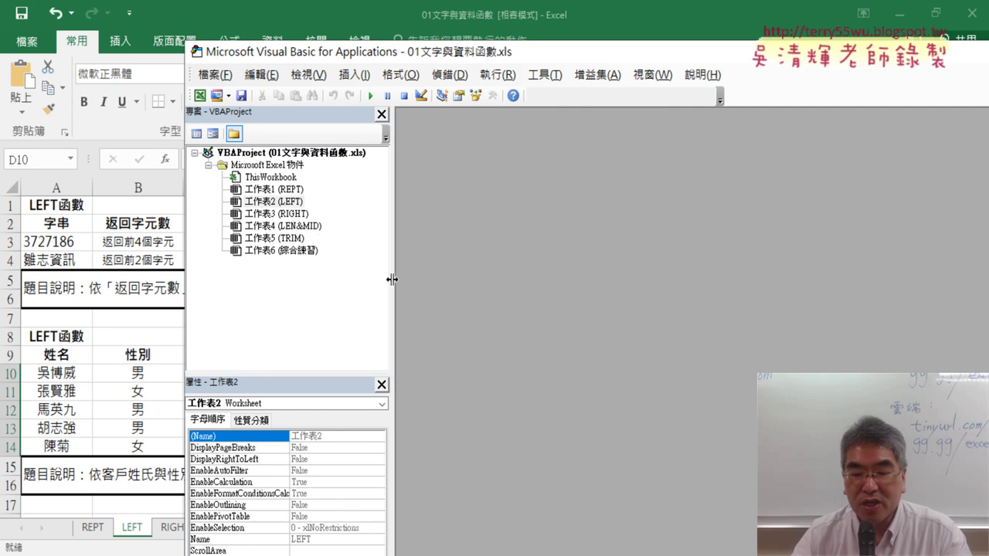
# Step: Insert a new empty Module1 into the 01文字與資料函數.xls project
pyautogui.rightClick(267, 227)
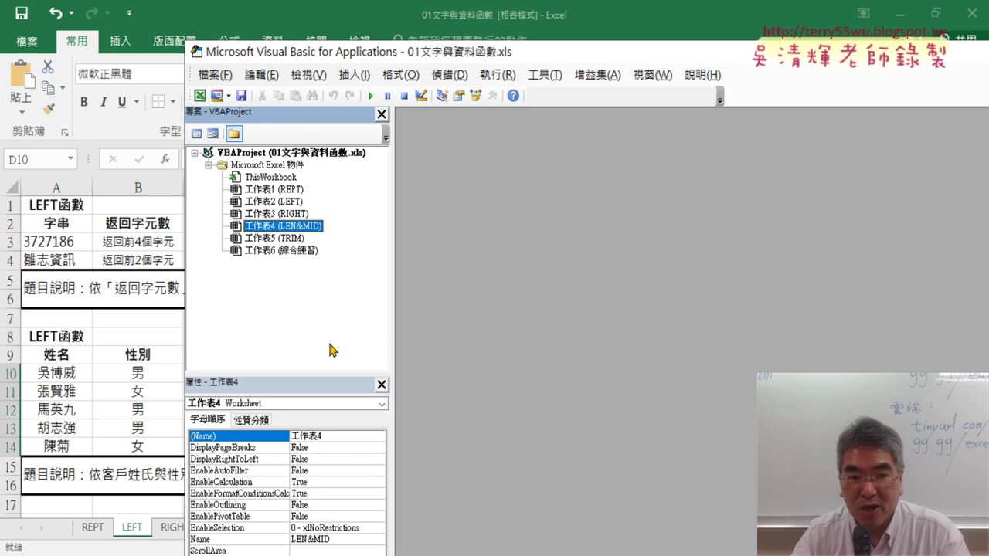
pyautogui.rightClick(264, 231)
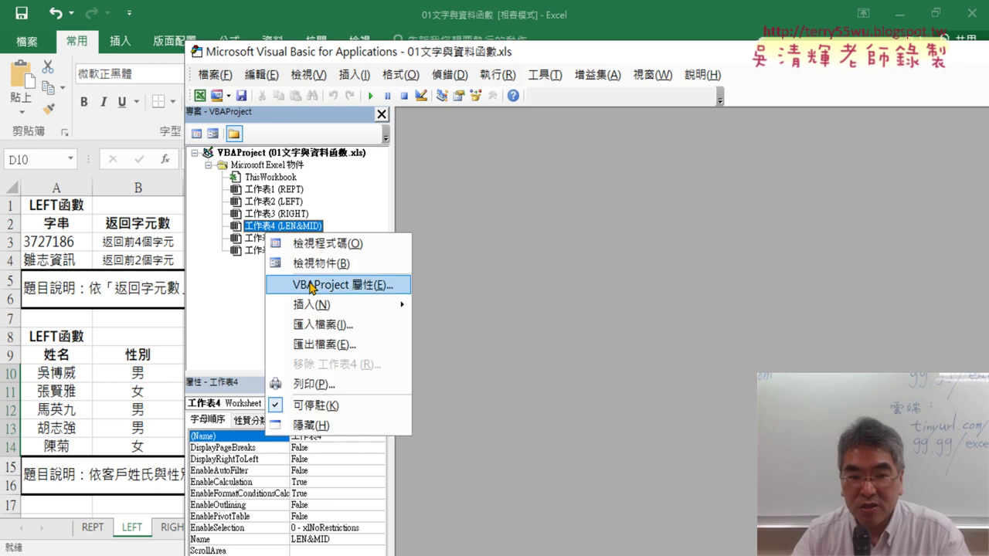
pyautogui.moveTo(340, 304)
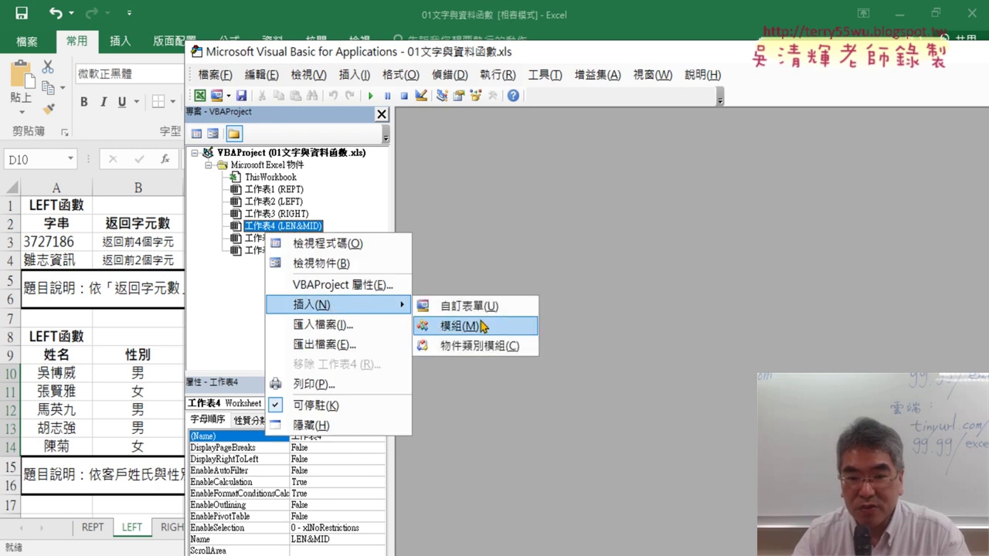
pyautogui.click(482, 326)
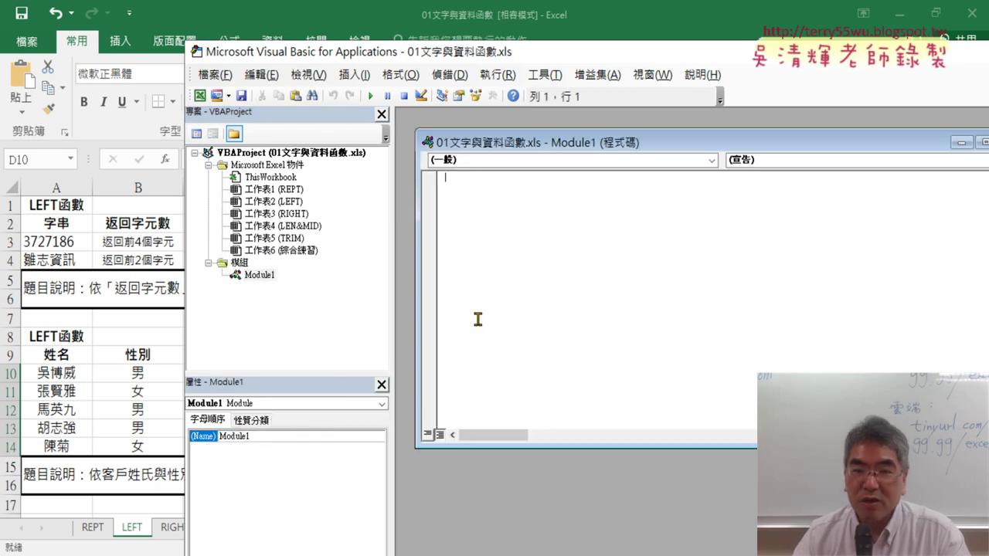
# Step: Copy ChatGPT's GetTitle code and paste it into the maximized Module1 code window
pyautogui.doubleClick(590, 143)
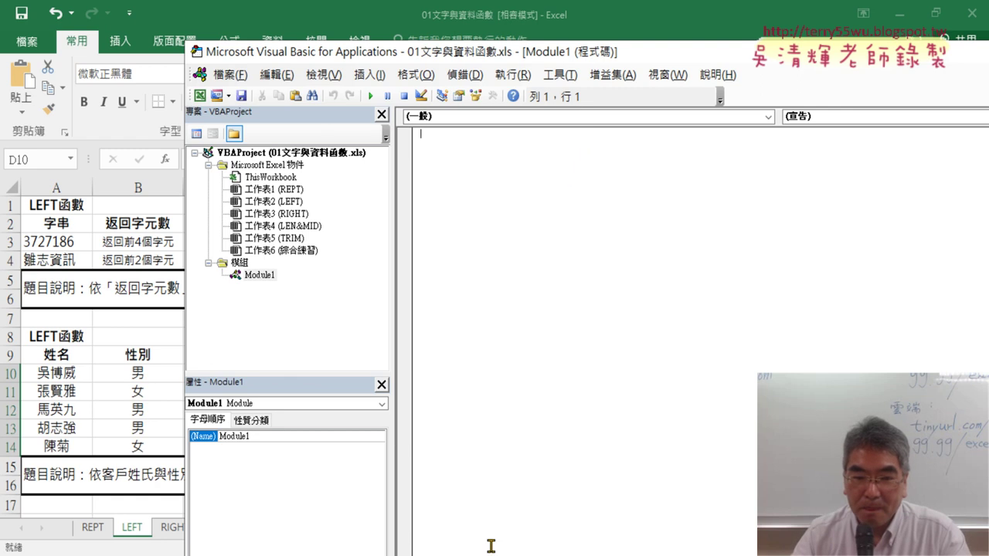
pyautogui.click(253, 278)
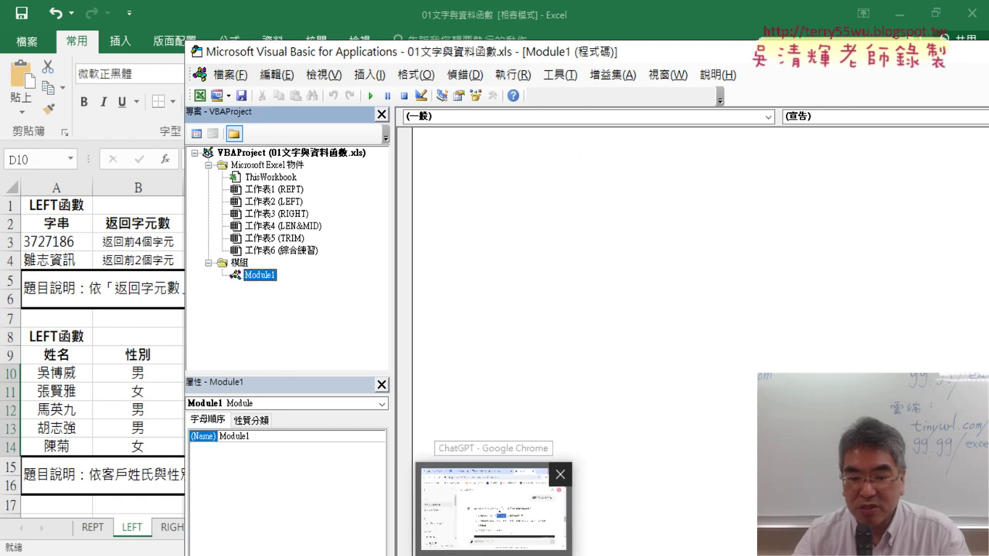
pyautogui.click(510, 502)
pyautogui.scroll(-3, 775, 346)
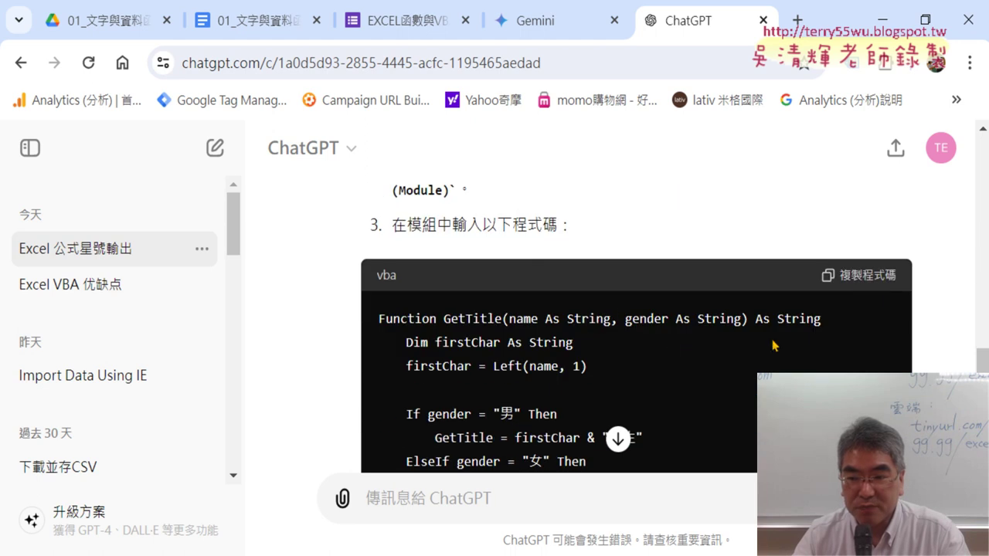
pyautogui.click(862, 279)
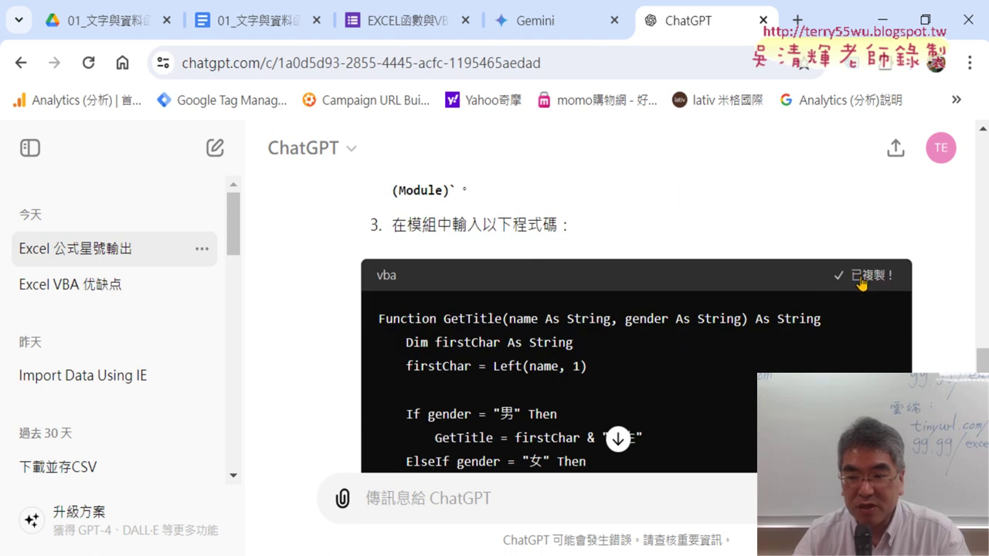
pyautogui.hotkey('alt', 'Tab')
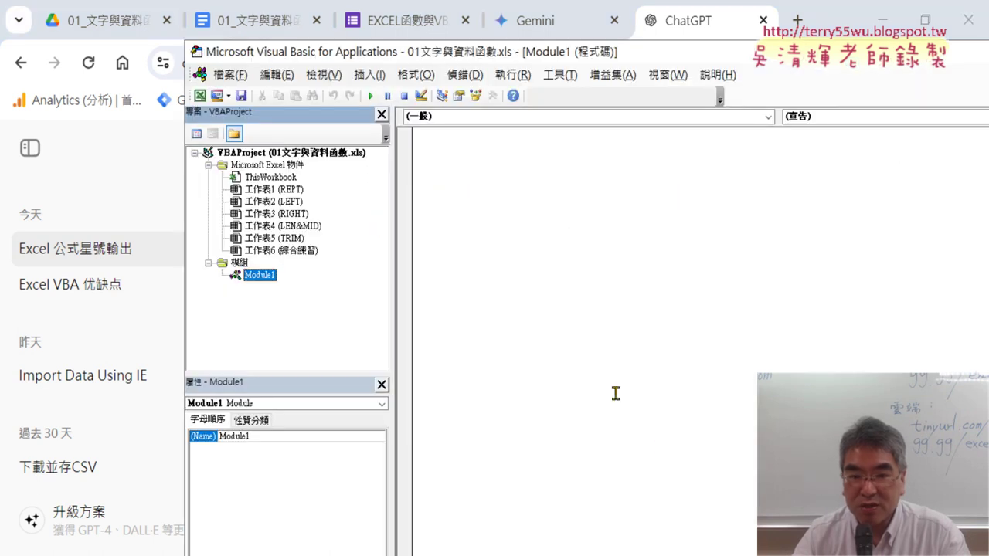
pyautogui.click(516, 186)
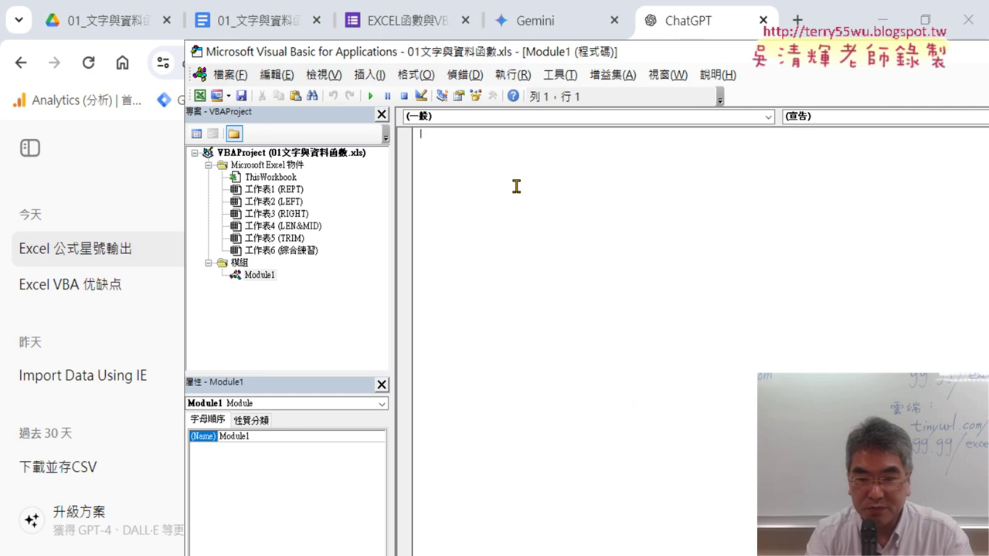
pyautogui.hotkey('ctrl', 'v')
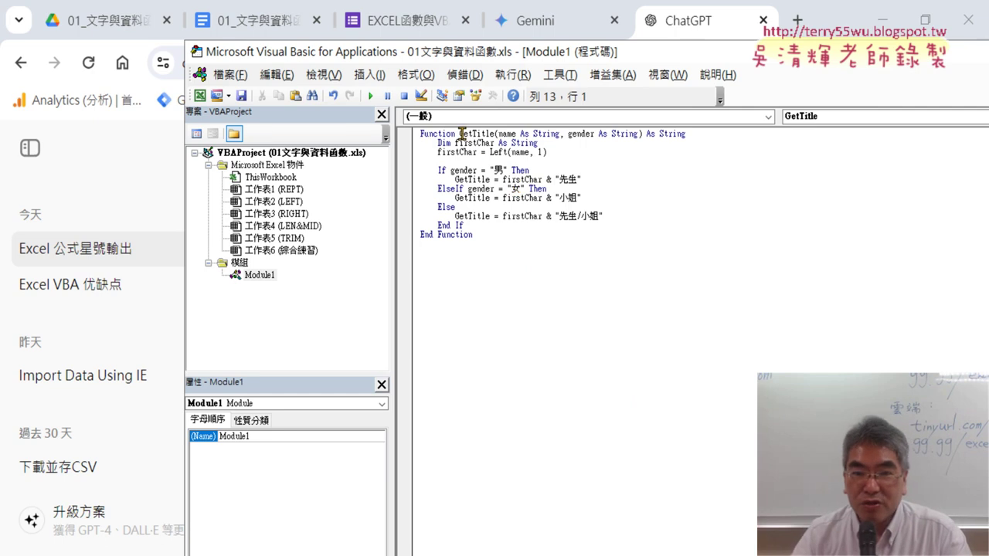
pyautogui.moveTo(460, 134); pyautogui.dragTo(493, 134)
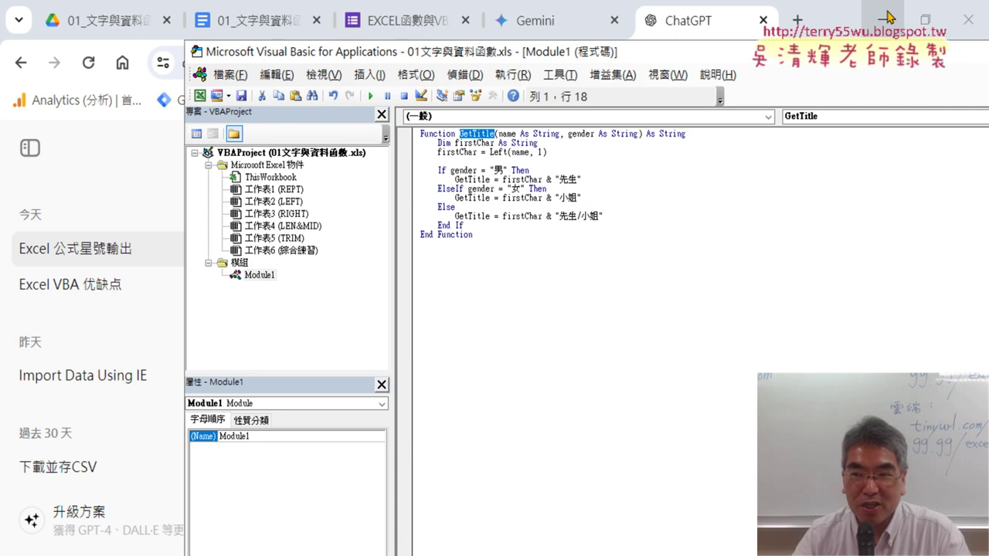
pyautogui.click(887, 17)
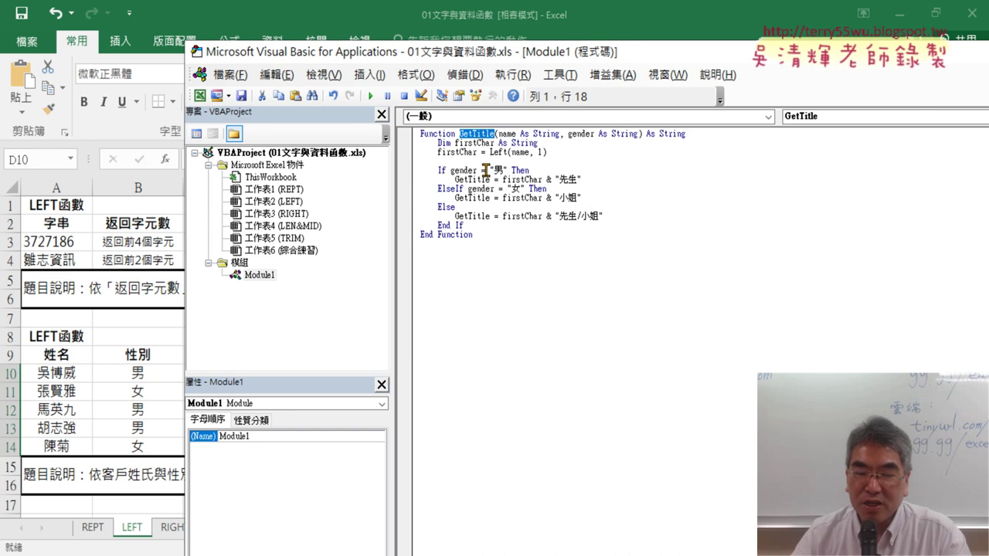
# Step: Select cell D10 and open the Insert Function dialog, moving it off the table
pyautogui.click(147, 378)
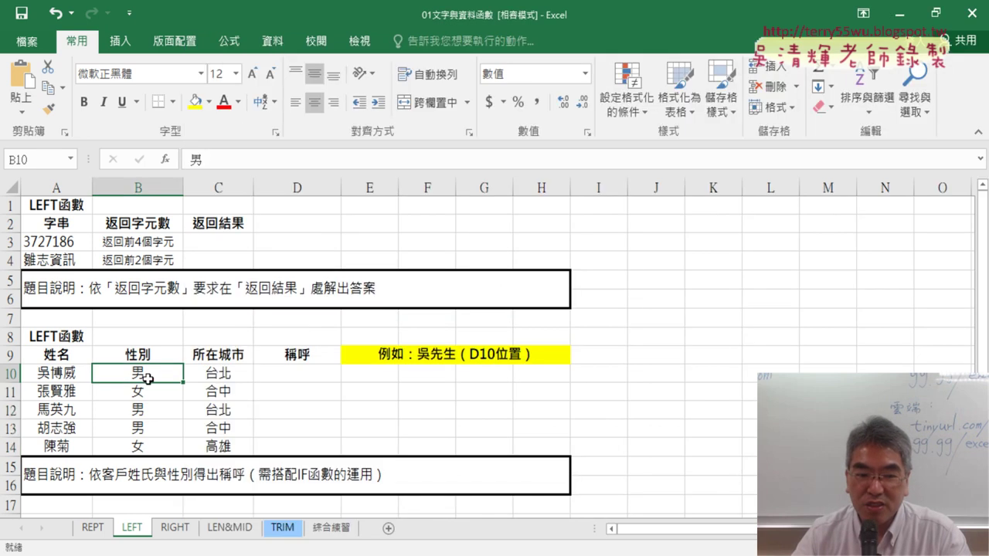
pyautogui.click(328, 376)
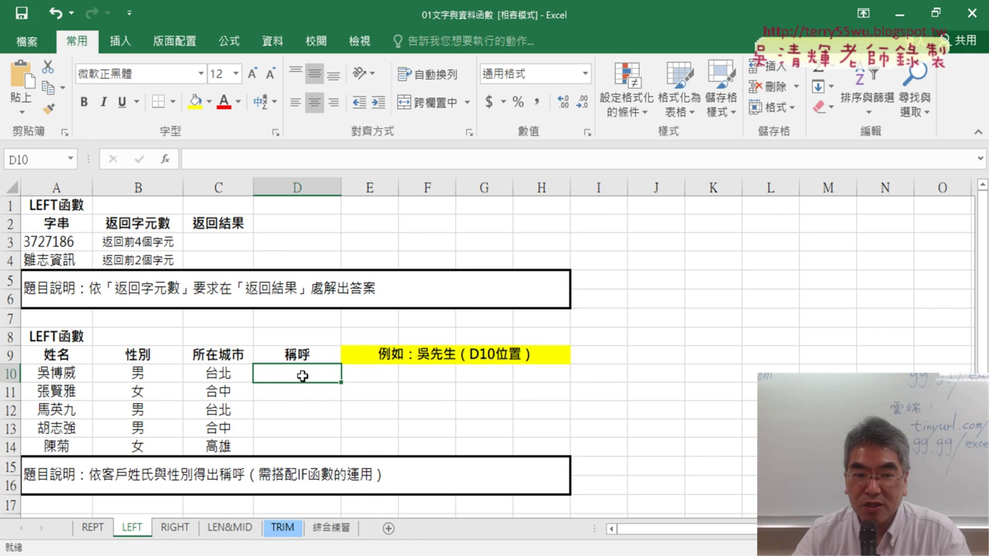
pyautogui.click(167, 161)
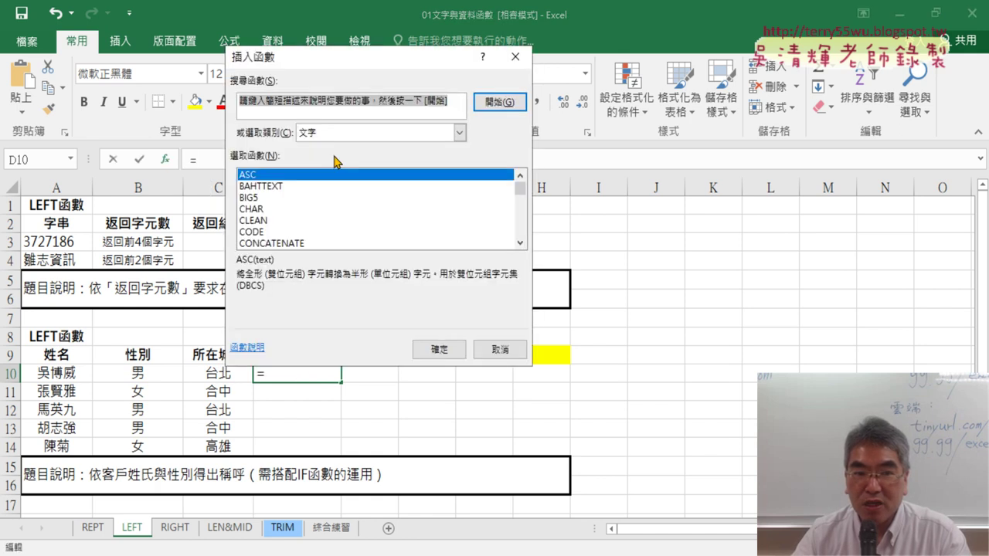
pyautogui.moveTo(379, 65)
pyautogui.mouseDown()
pyautogui.moveTo(826, 58)
pyautogui.moveTo(612, 59)
pyautogui.mouseUp()
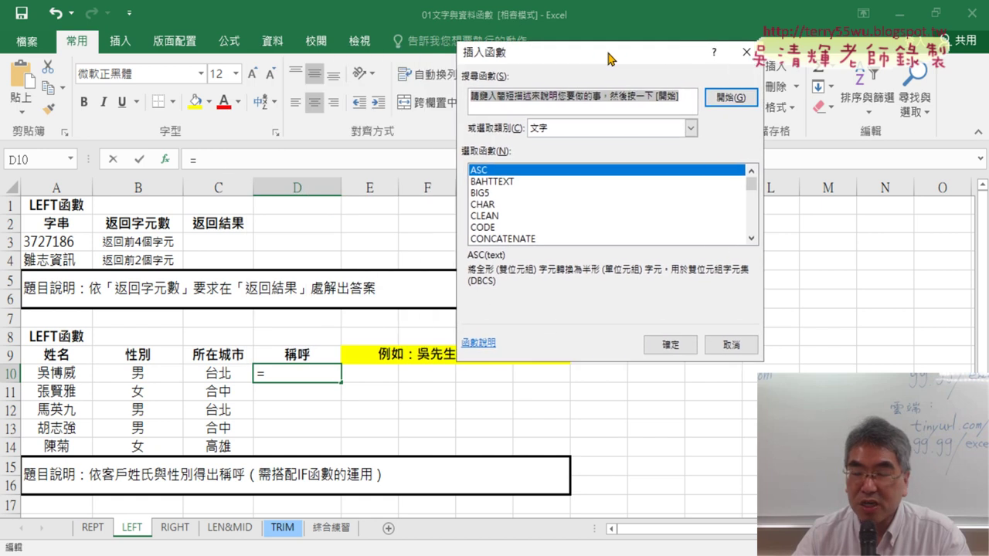
# Step: Mark the 使用者定義 (User Defined) category with a circle and arrow, then clear the annotations
pyautogui.click(592, 132)
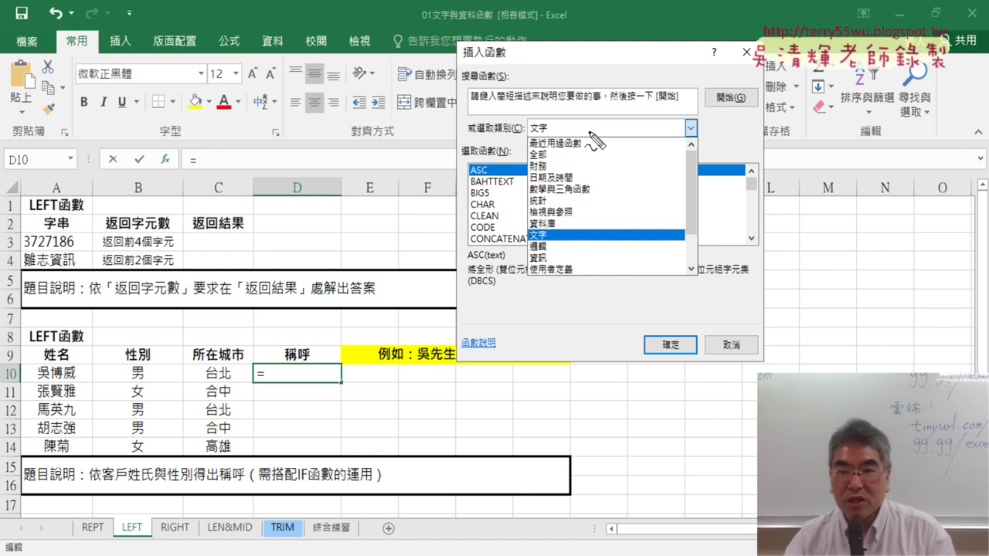
pyautogui.moveTo(577, 284); pyautogui.dragTo(580, 287)
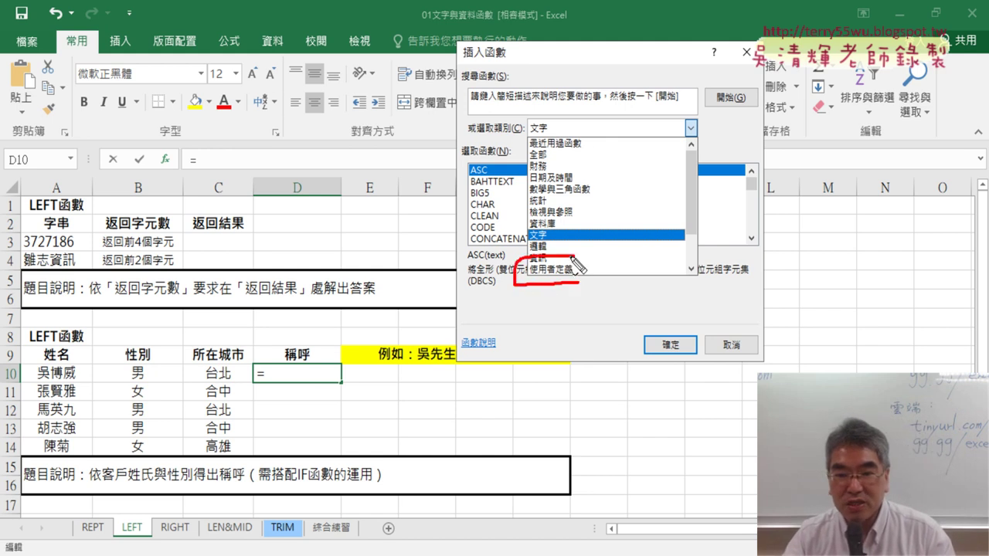
pyautogui.moveTo(589, 404); pyautogui.dragTo(581, 293)
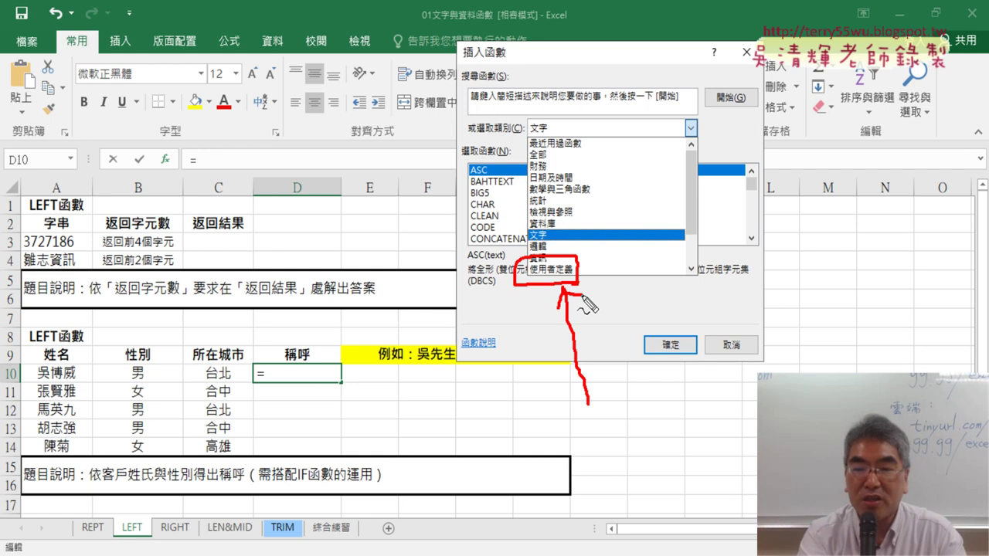
pyautogui.press('Escape')
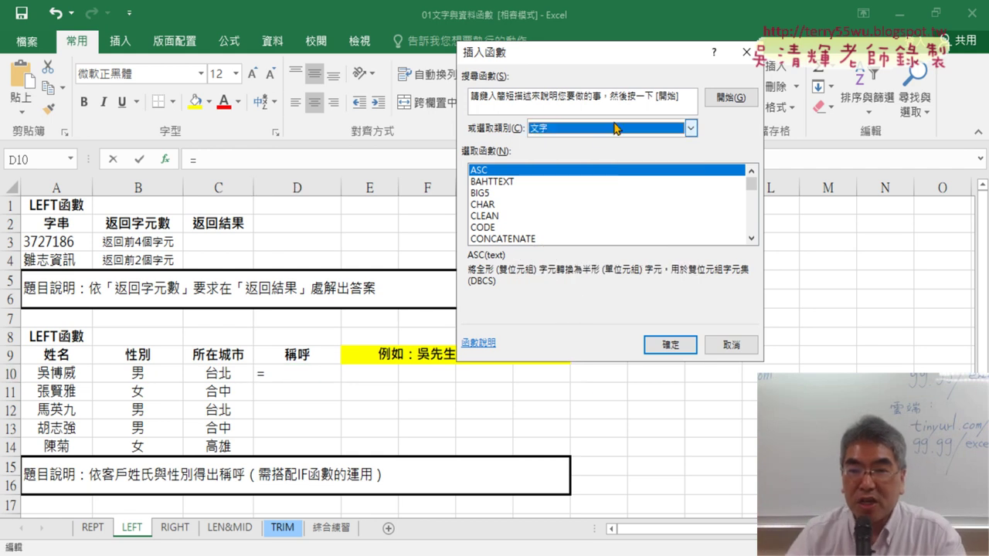
# Step: Filter to User Defined functions and choose GetTitle for D10
pyautogui.click(616, 128)
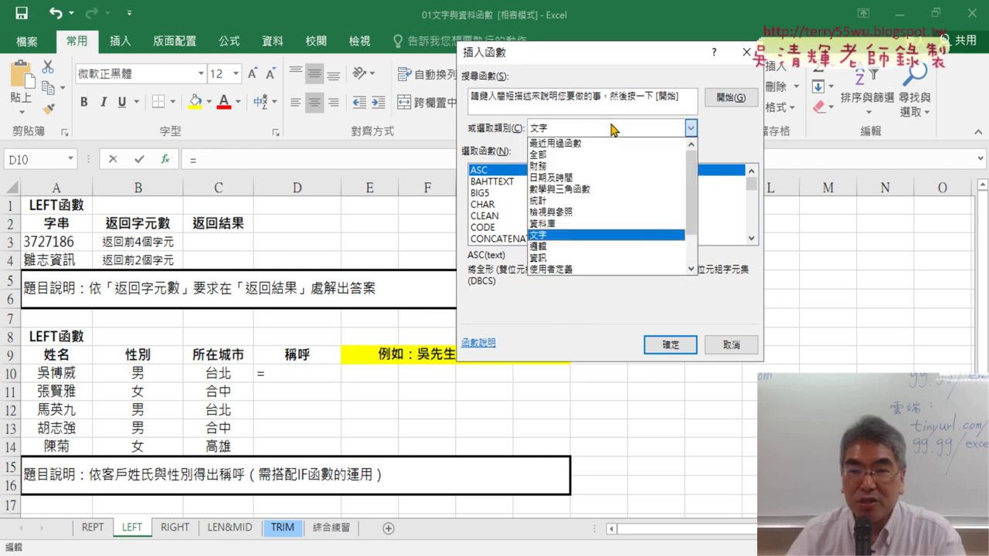
pyautogui.click(596, 270)
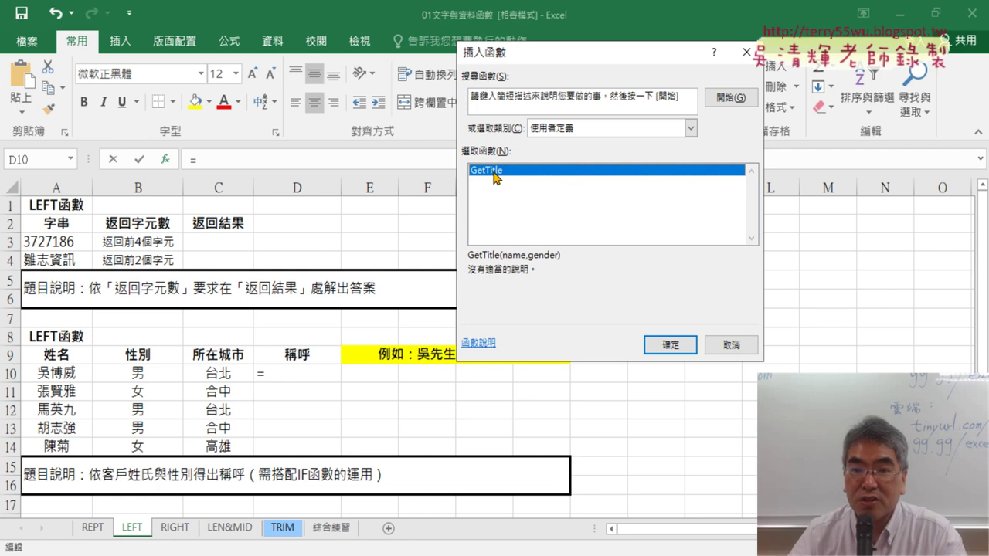
pyautogui.click(680, 347)
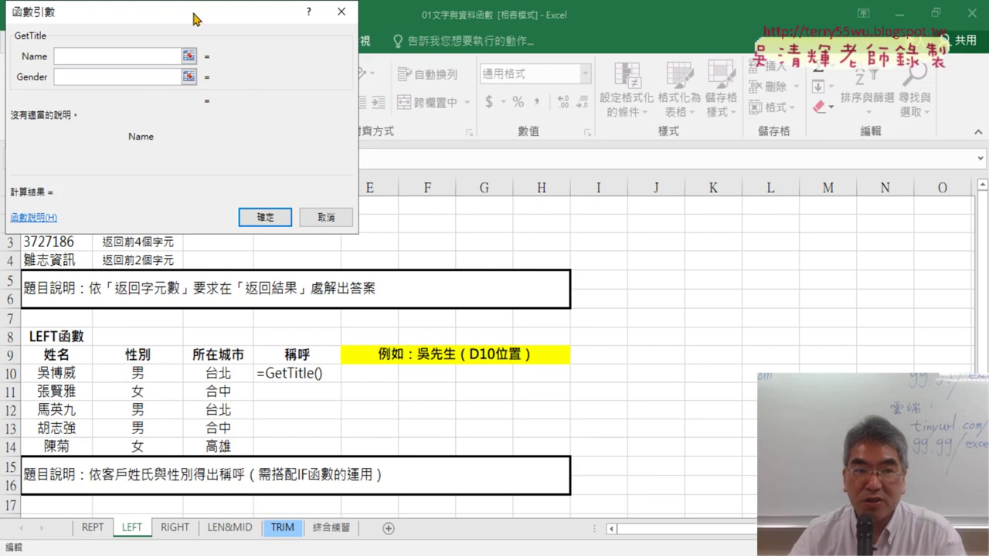
# Step: Drag the GetTitle Function Arguments dialog into place beside the table
pyautogui.moveTo(193, 19); pyautogui.dragTo(593, 128)
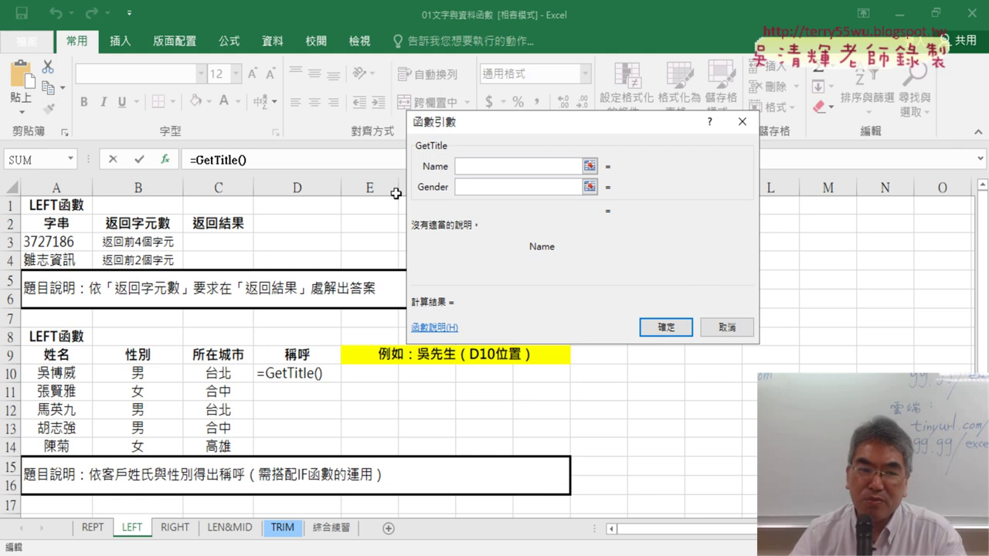
# Step: Set GetTitle's Name to A10 and Gender to B10, then fill the formula down to D14
pyautogui.click(59, 377)
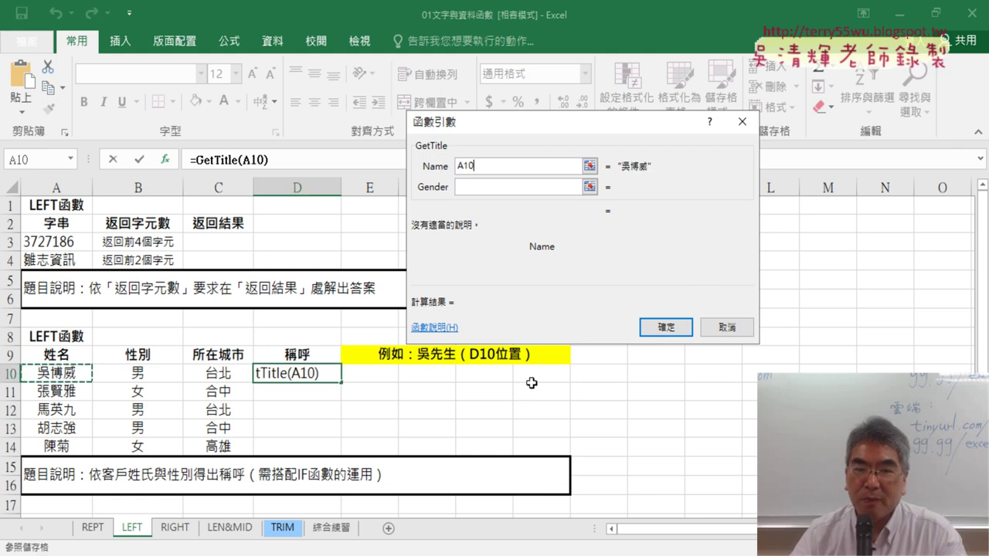
pyautogui.click(479, 186)
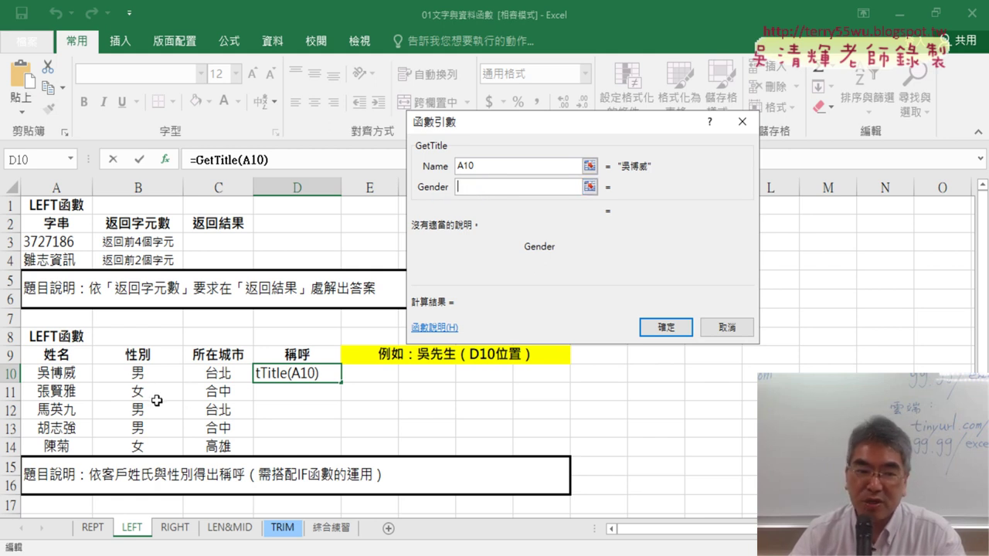
pyautogui.click(139, 372)
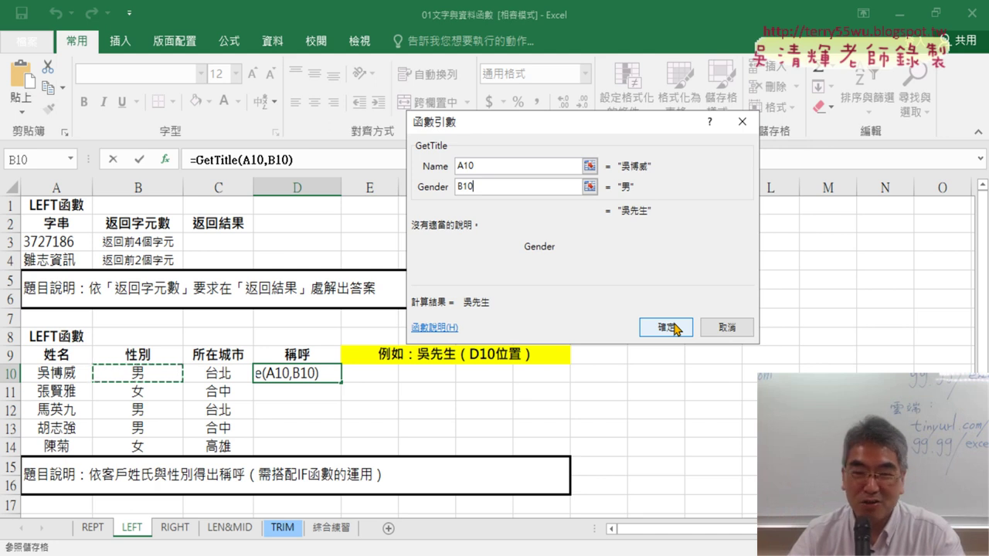
pyautogui.click(669, 328)
pyautogui.moveTo(343, 382); pyautogui.dragTo(348, 456)
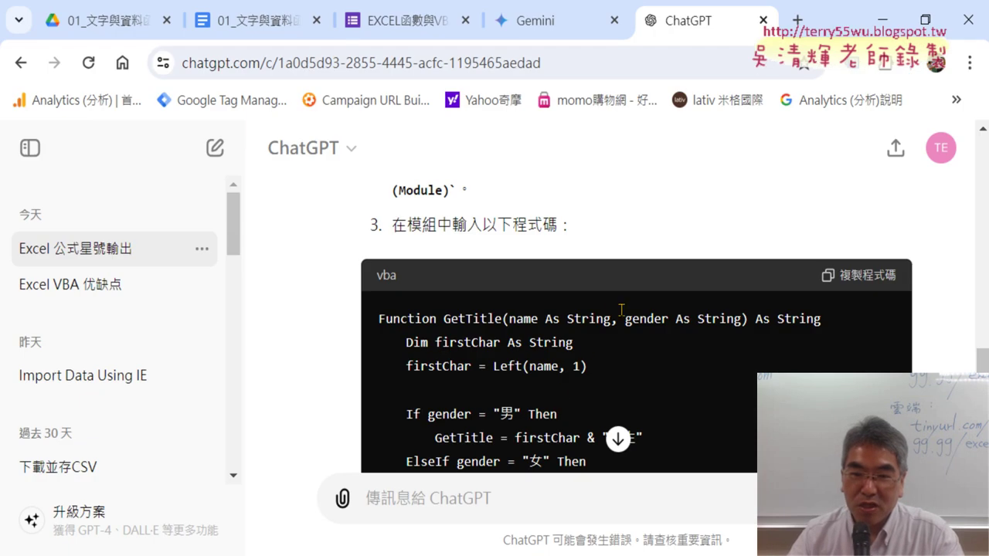
# Step: Scroll the ChatGPT chat and highlight the request to convert the code to VBA
pyautogui.scroll(4, 622, 313)
pyautogui.scroll(1, 625, 317)
pyautogui.scroll(-3, 626, 316)
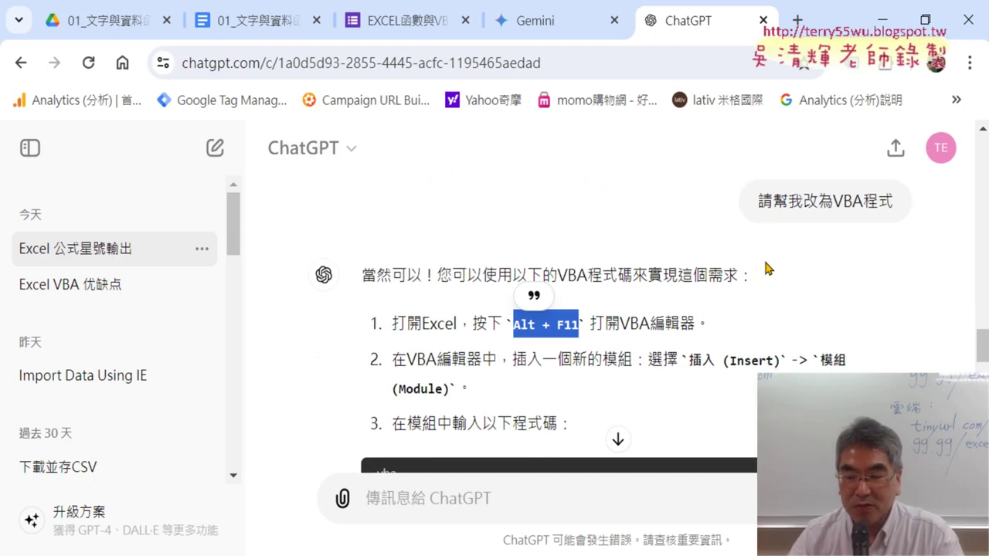
pyautogui.moveTo(761, 195); pyautogui.dragTo(894, 207)
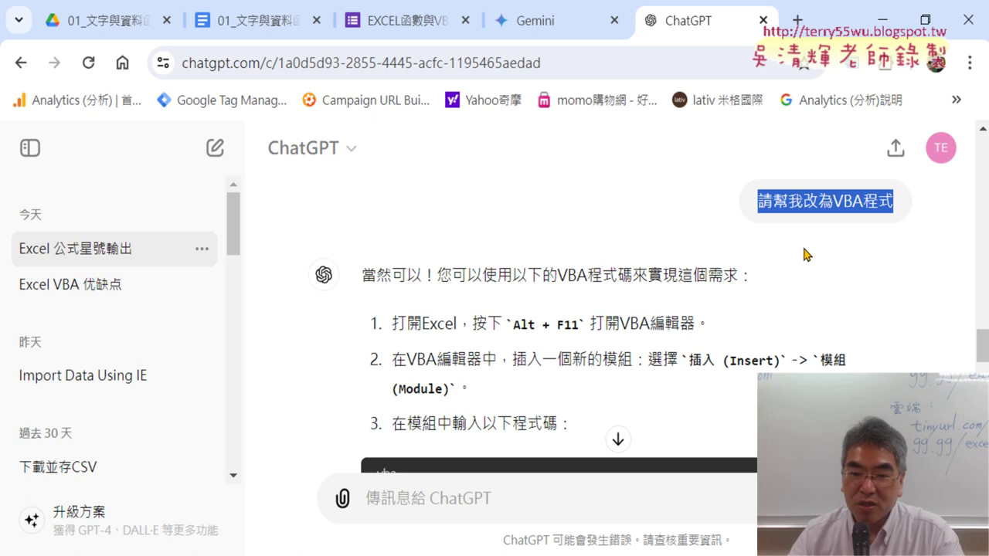
pyautogui.scroll(-1, 804, 254)
pyautogui.scroll(-1, 804, 254)
pyautogui.scroll(-1, 699, 262)
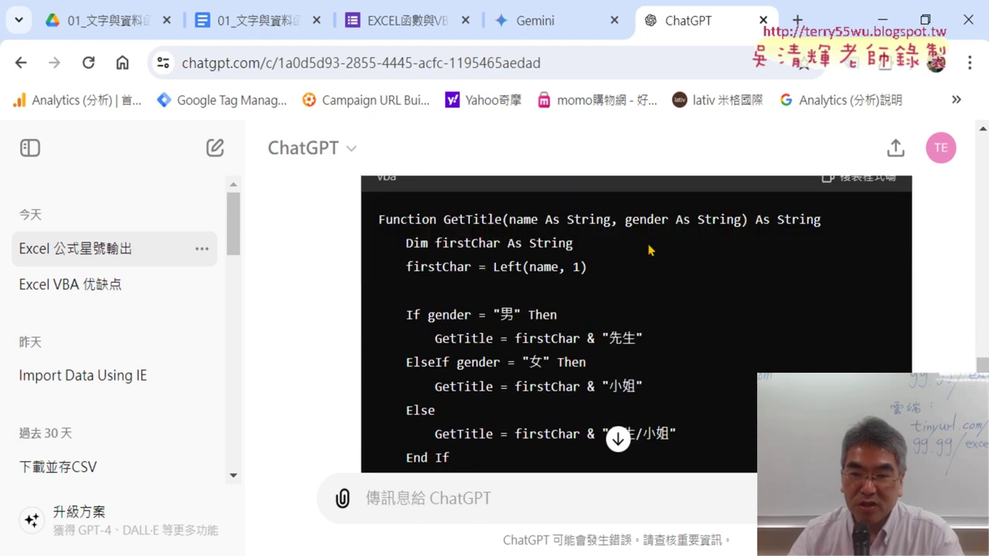
# Step: Highlight the GetTitle function name and its name and gender parameters in ChatGPT's code
pyautogui.moveTo(504, 220); pyautogui.dragTo(748, 223)
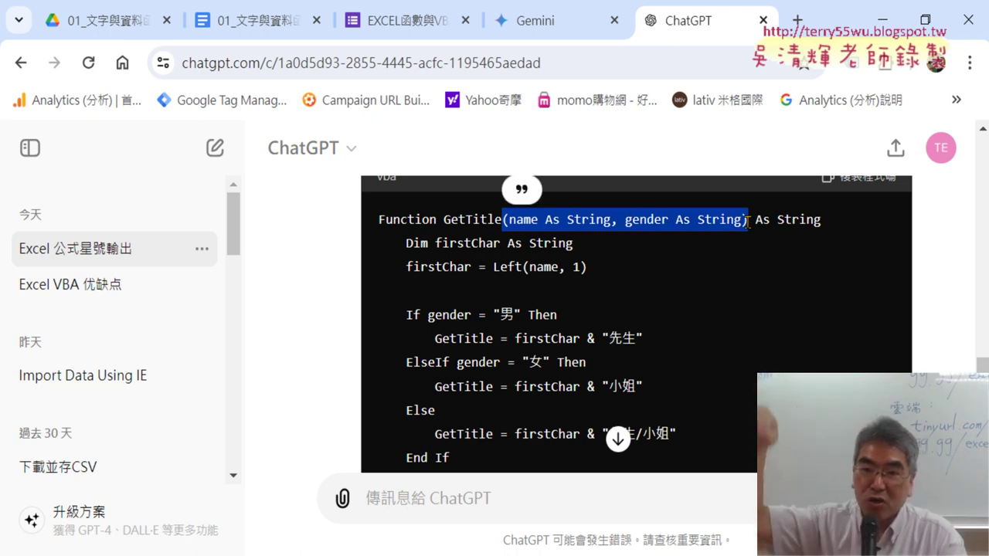
pyautogui.click(553, 225)
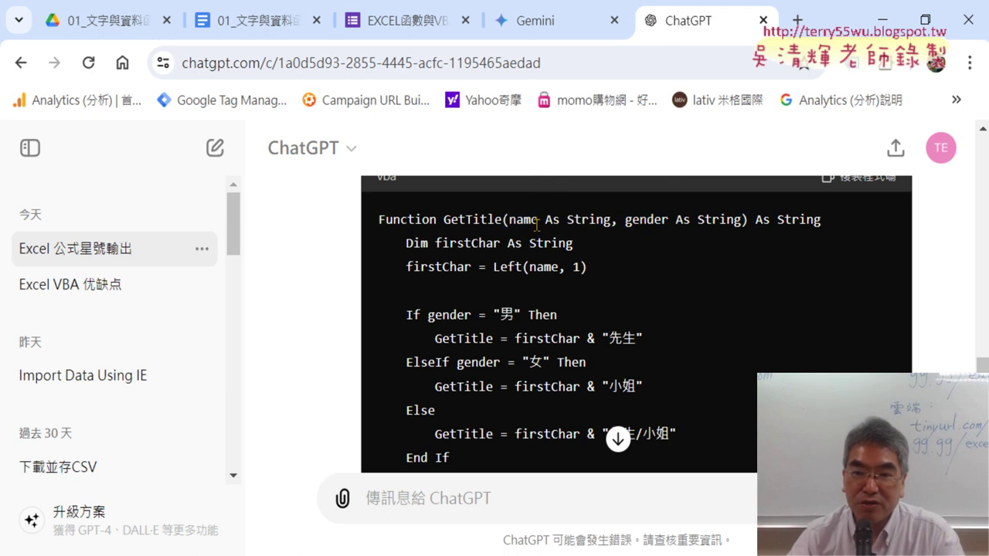
pyautogui.moveTo(537, 224); pyautogui.dragTo(508, 222)
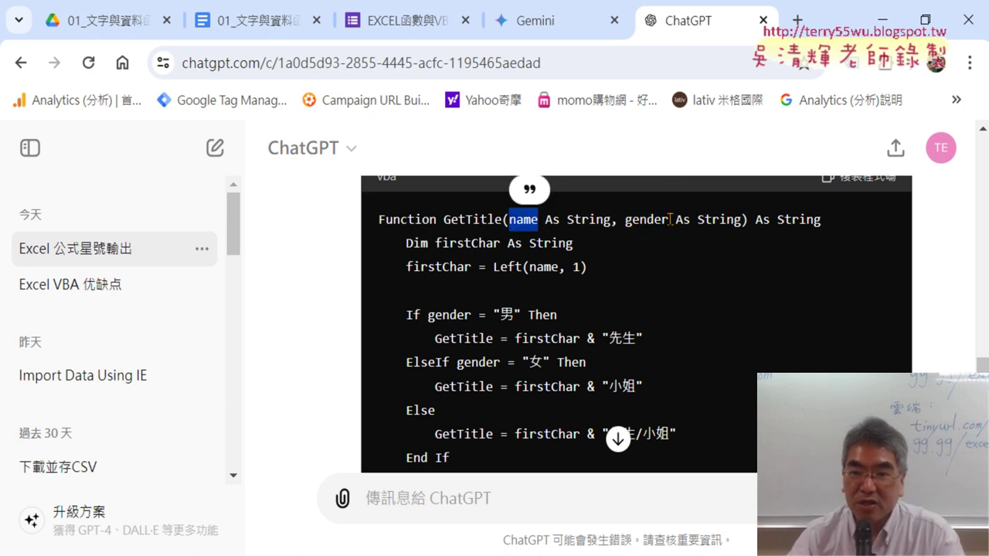
pyautogui.moveTo(669, 219); pyautogui.dragTo(624, 220)
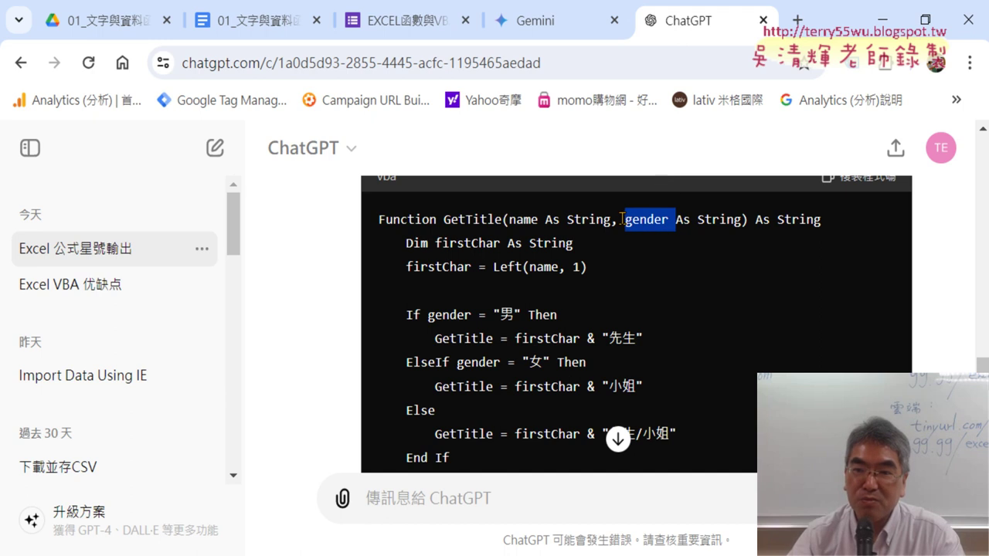
pyautogui.doubleClick(535, 220)
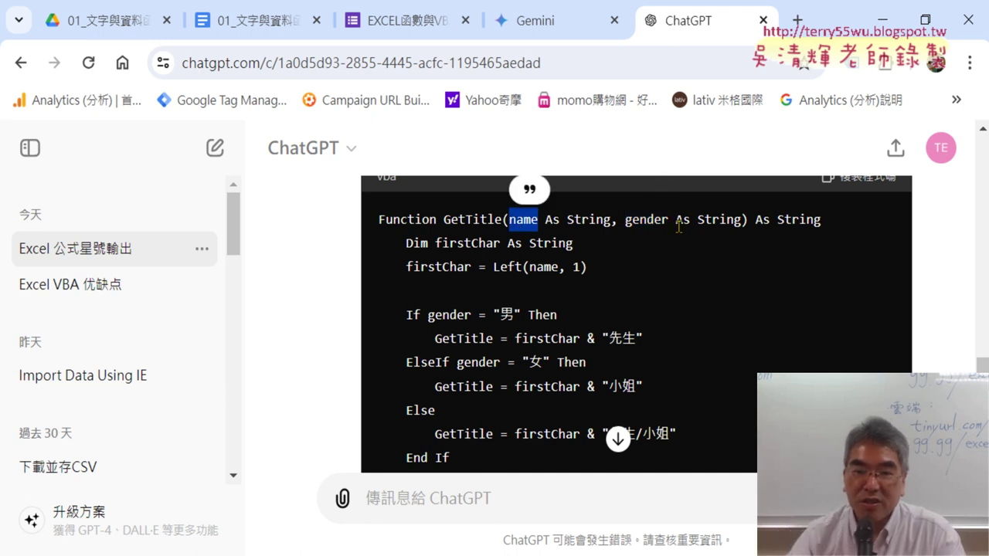
pyautogui.moveTo(445, 220); pyautogui.dragTo(503, 219)
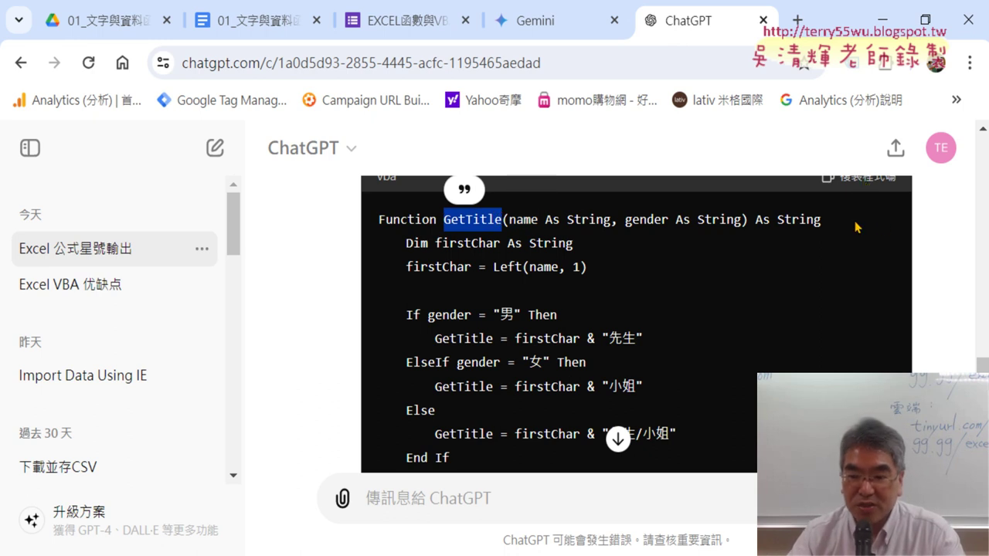
pyautogui.hotkey('alt', 'Tab')
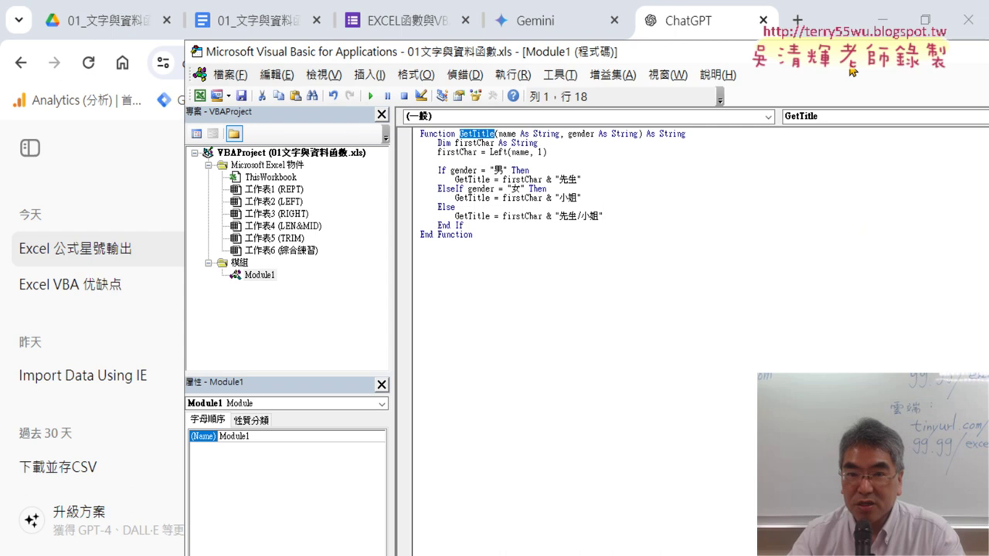
# Step: Reopen the VBA editor with Alt+F11, move it aside, and select Module1
pyautogui.moveTo(852, 71); pyautogui.dragTo(658, 62)
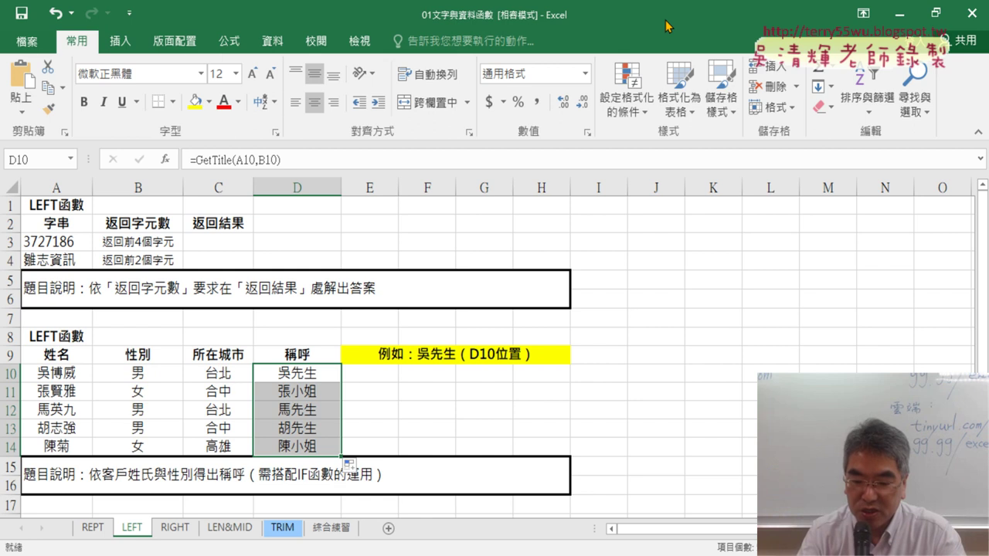
pyautogui.press('alt')
pyautogui.hotkey('alt', 'F11')
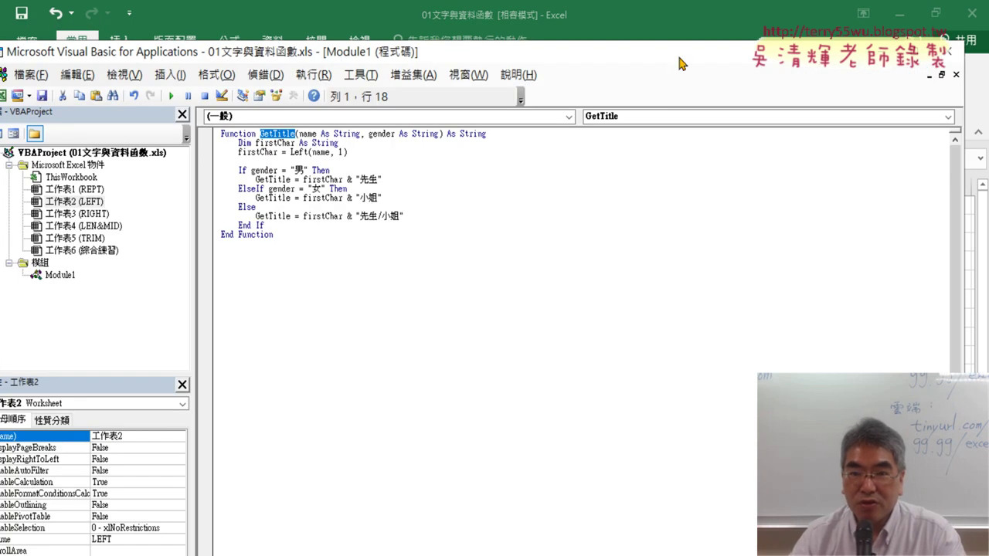
pyautogui.moveTo(683, 54); pyautogui.dragTo(816, 56)
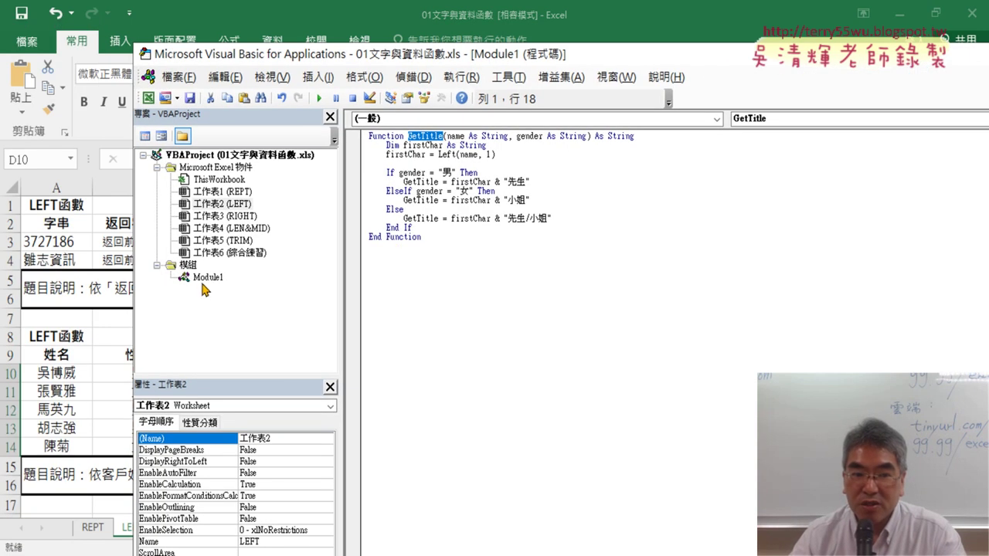
pyautogui.click(202, 277)
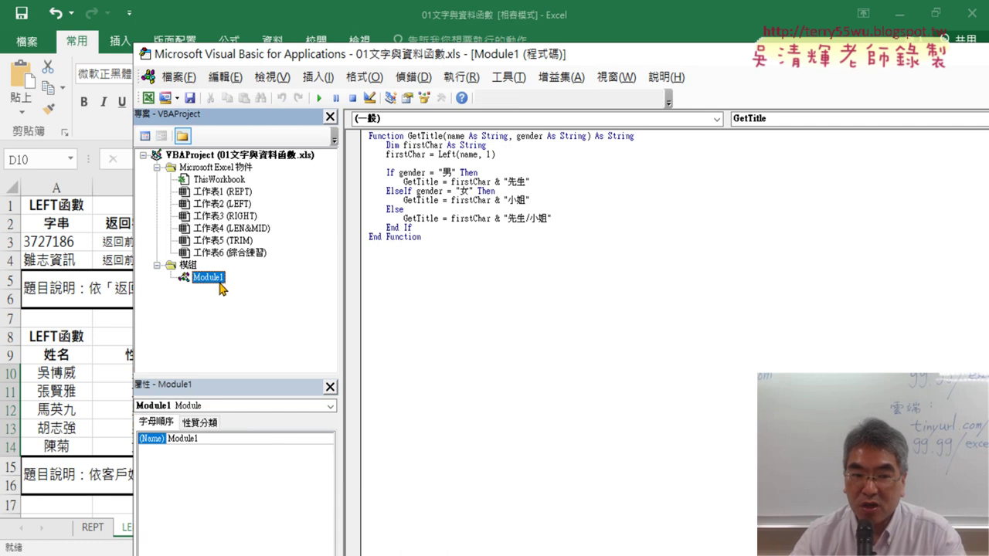
# Step: Remove the old Module1 without exporting and insert a fresh empty module
pyautogui.rightClick(224, 282)
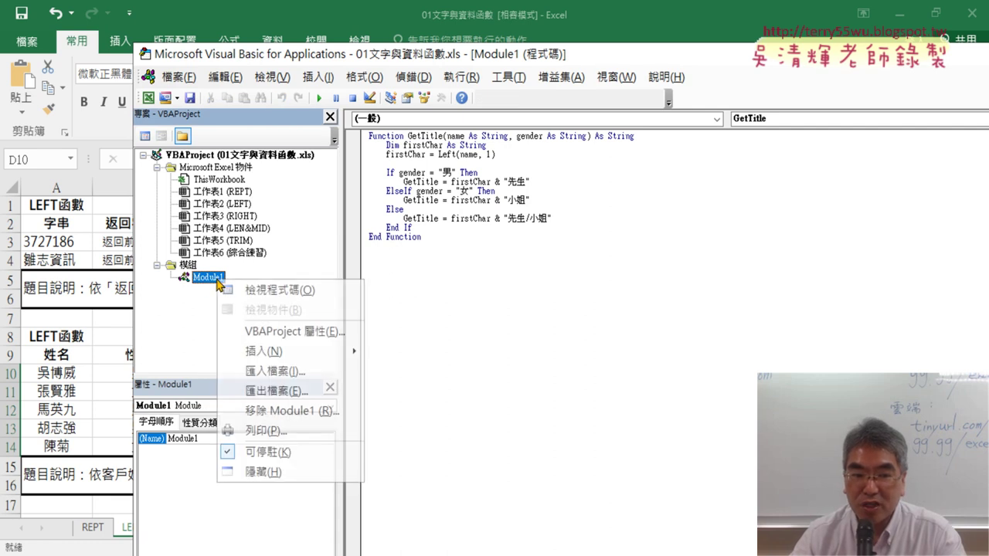
pyautogui.click(278, 412)
pyautogui.click(459, 347)
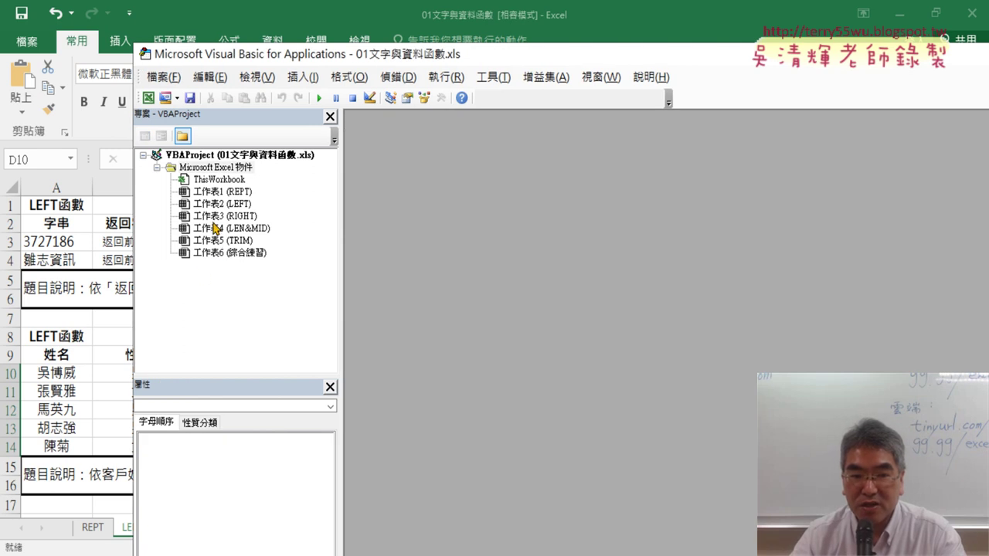
pyautogui.rightClick(214, 219)
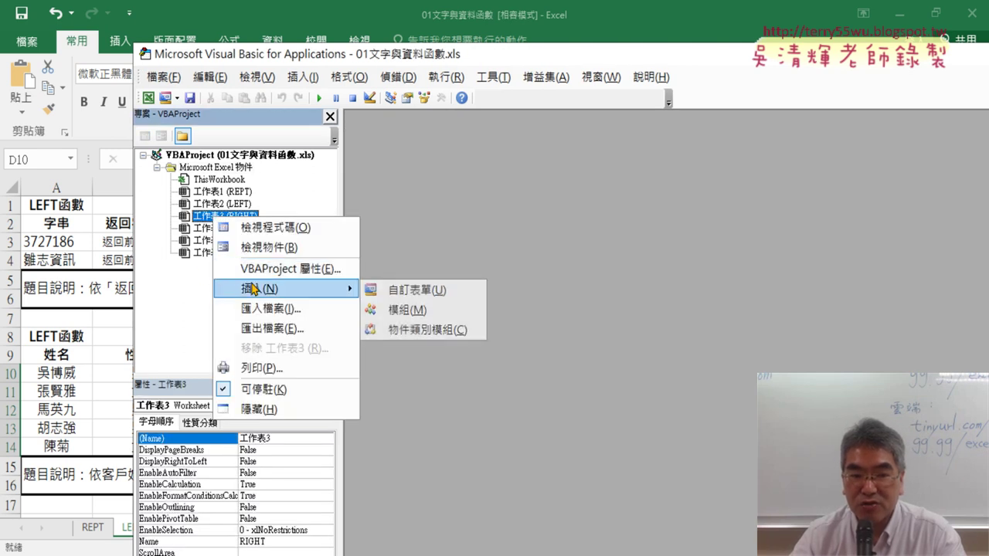
pyautogui.click(402, 309)
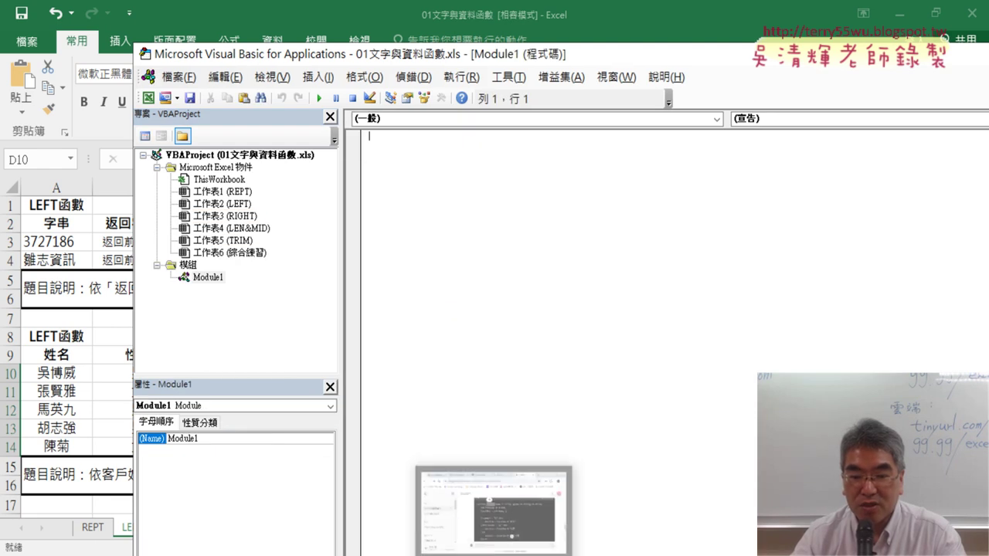
# Step: Copy the GetTitle code from ChatGPT and paste it into the new Module1
pyautogui.click(502, 526)
pyautogui.click(873, 185)
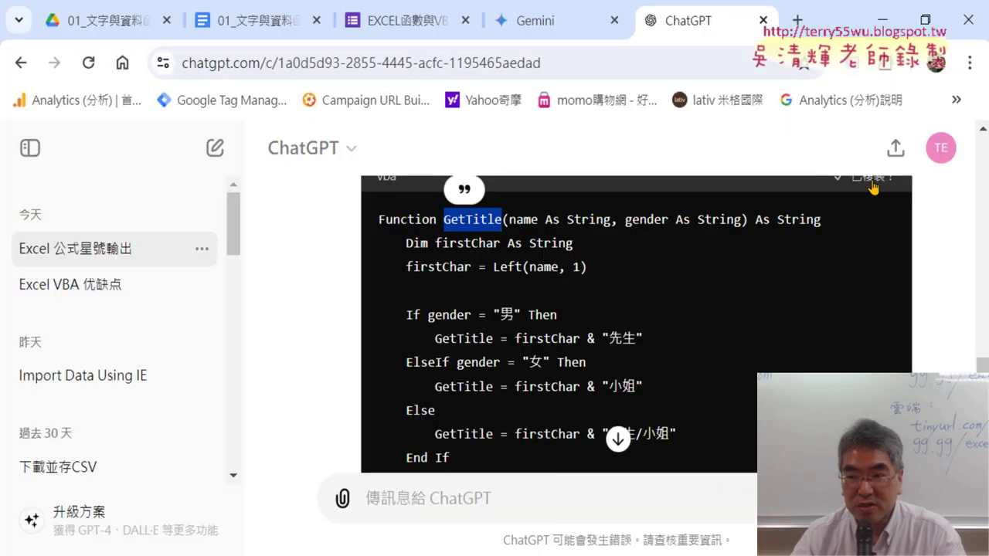
pyautogui.click(881, 20)
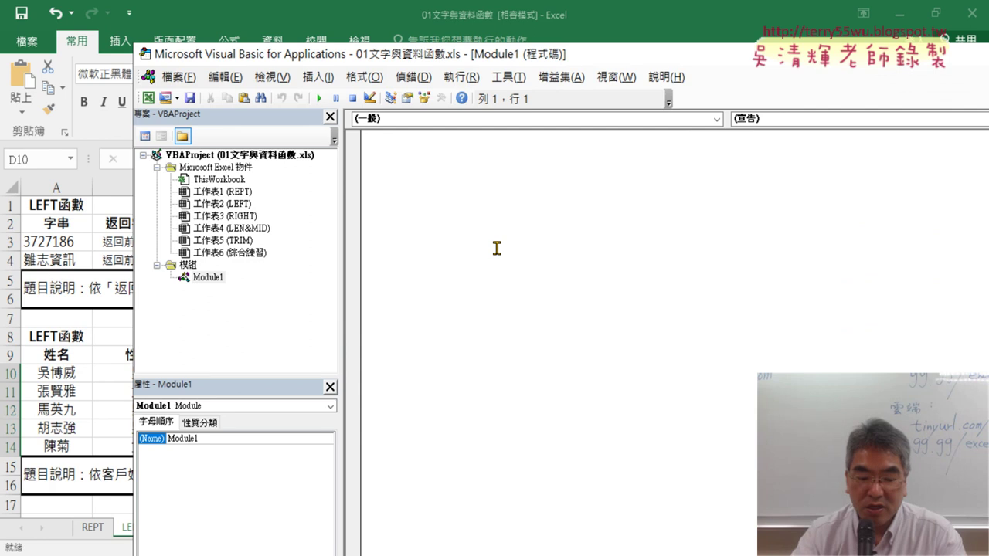
pyautogui.hotkey('ctrl', 'v')
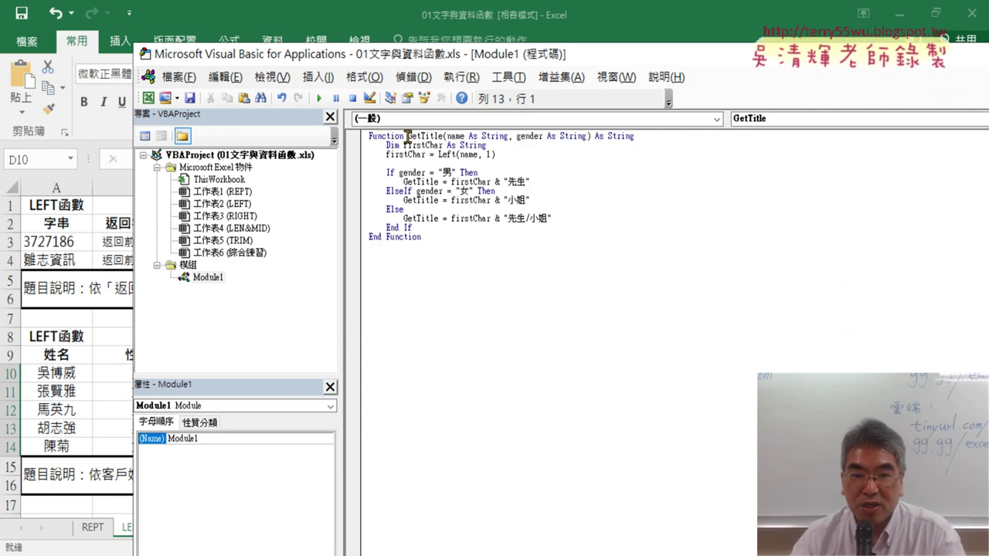
# Step: Highlight GetTitle, name and gender in the function header, then bring the LEFT worksheet forward
pyautogui.moveTo(407, 136); pyautogui.dragTo(442, 136)
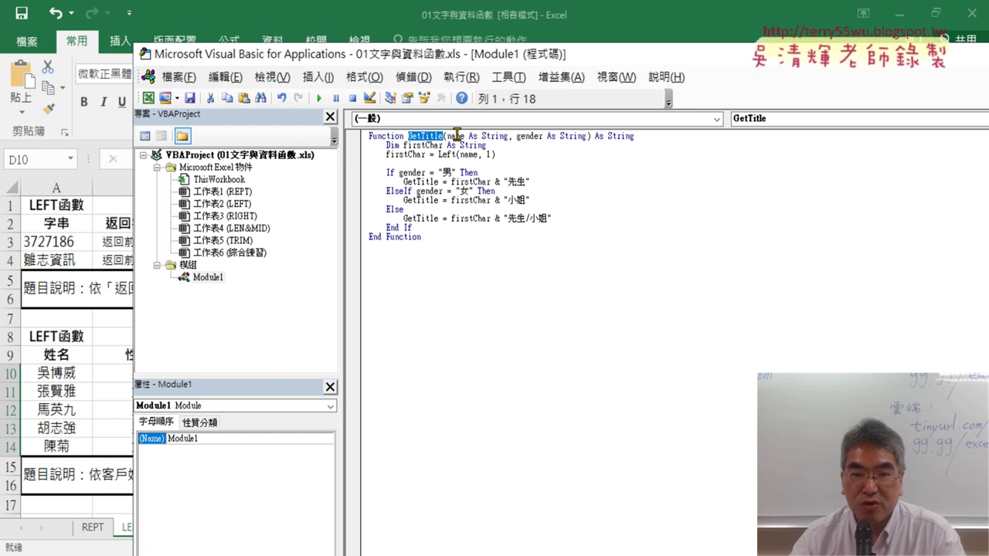
pyautogui.click(456, 136)
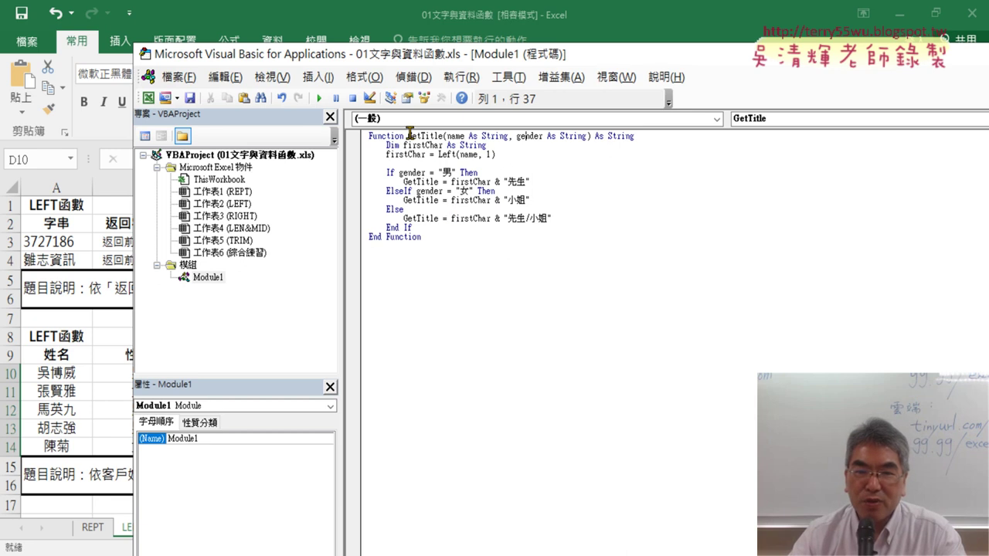
pyautogui.moveTo(409, 135); pyautogui.dragTo(437, 136)
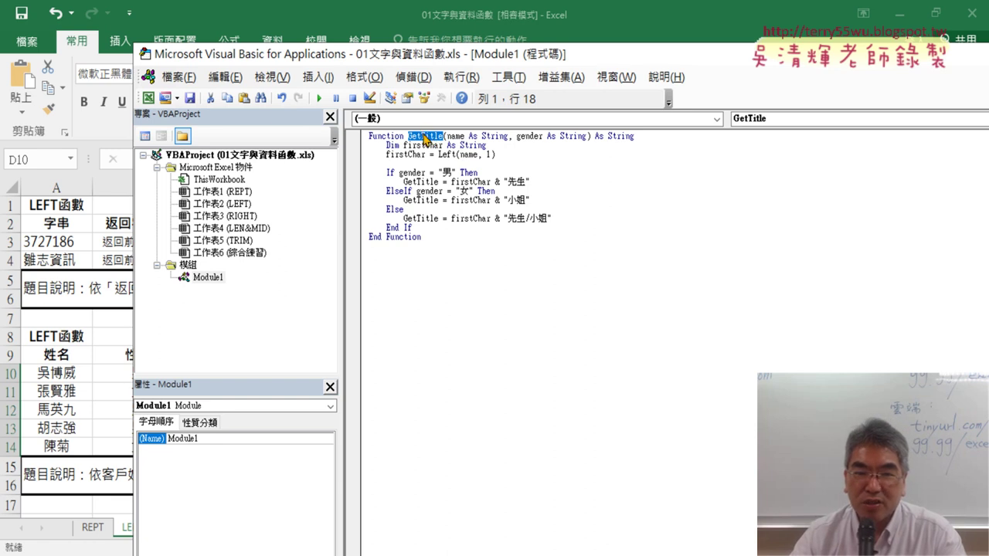
pyautogui.moveTo(448, 136); pyautogui.dragTo(467, 136)
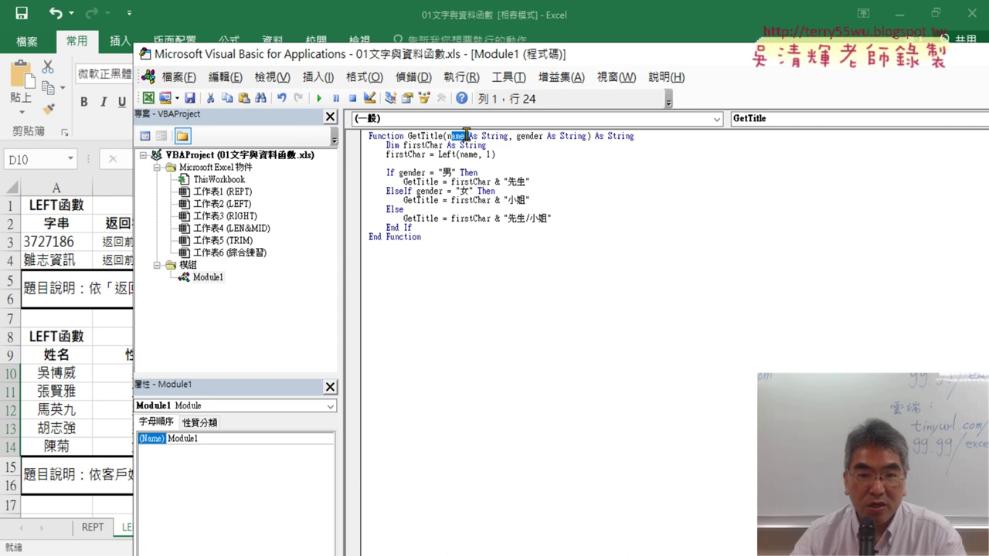
pyautogui.click(453, 136)
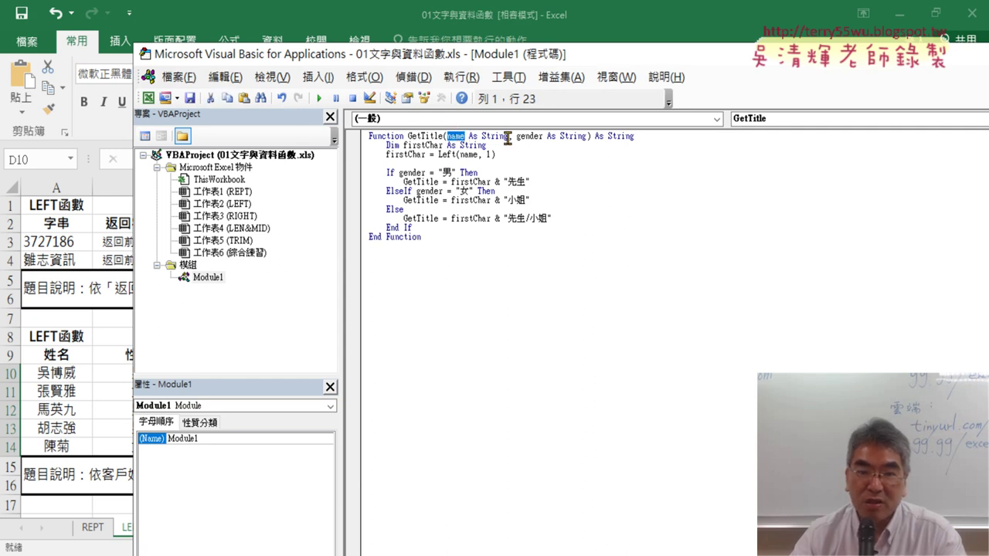
pyautogui.moveTo(517, 136); pyautogui.dragTo(541, 137)
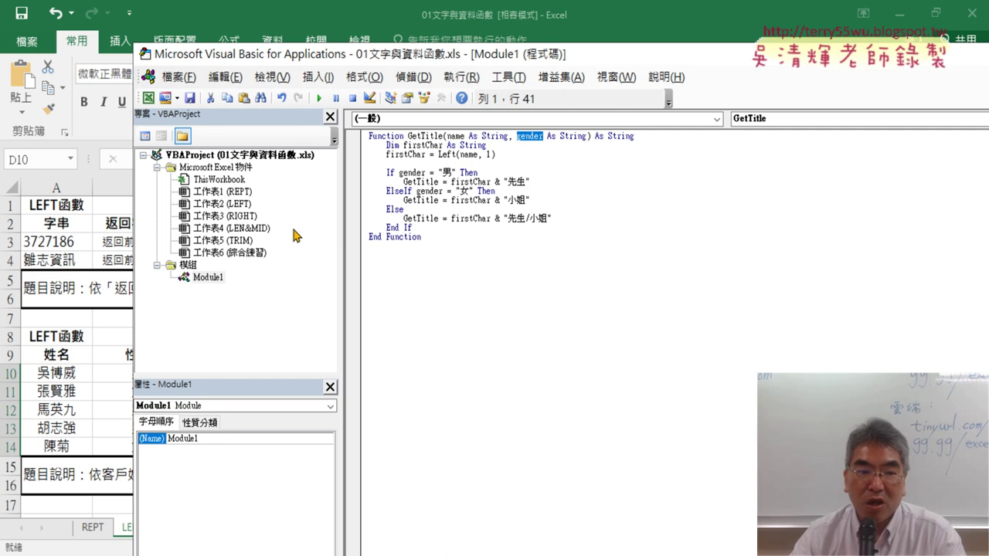
pyautogui.click(110, 359)
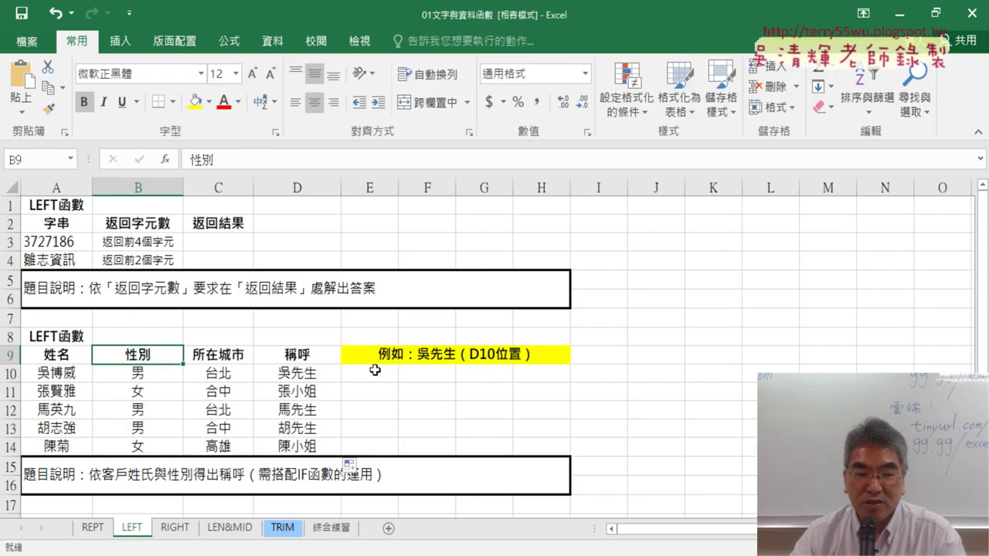
# Step: Clear the salutations from D10:D14 and select D10
pyautogui.moveTo(320, 373); pyautogui.dragTo(320, 441)
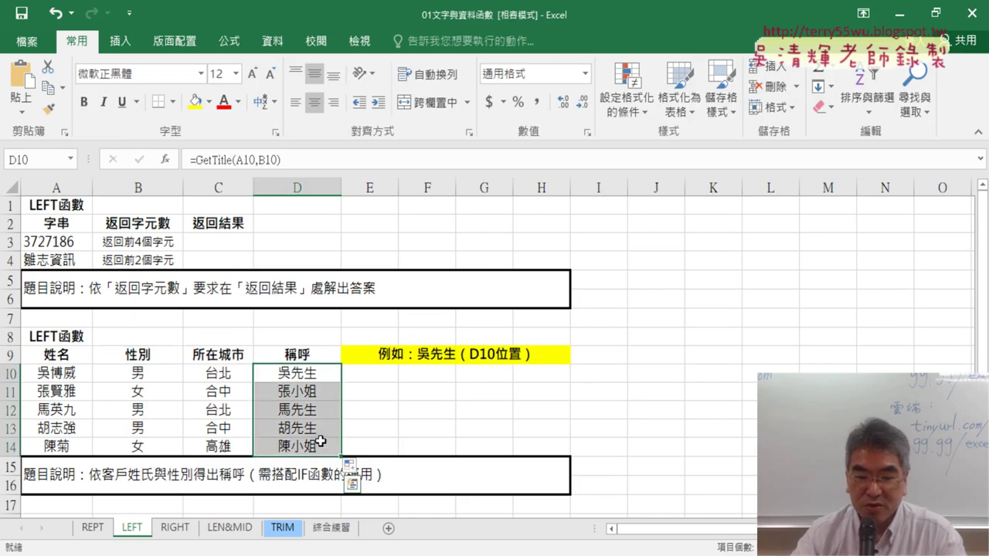
pyautogui.press('Delete')
pyautogui.click(314, 374)
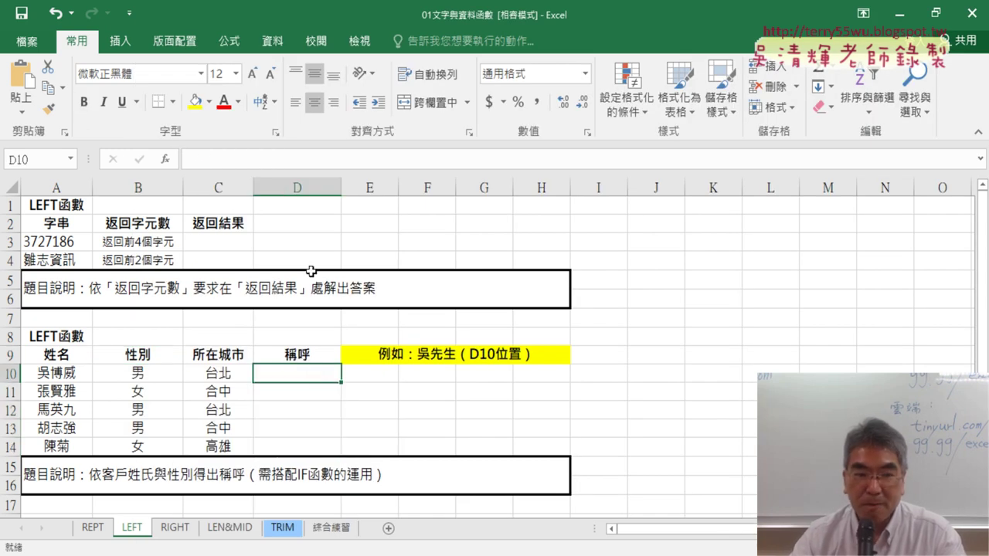
# Step: Check that GetTitle is listed under User Defined functions, cancel, and return to ChatGPT
pyautogui.click(165, 159)
pyautogui.click(589, 157)
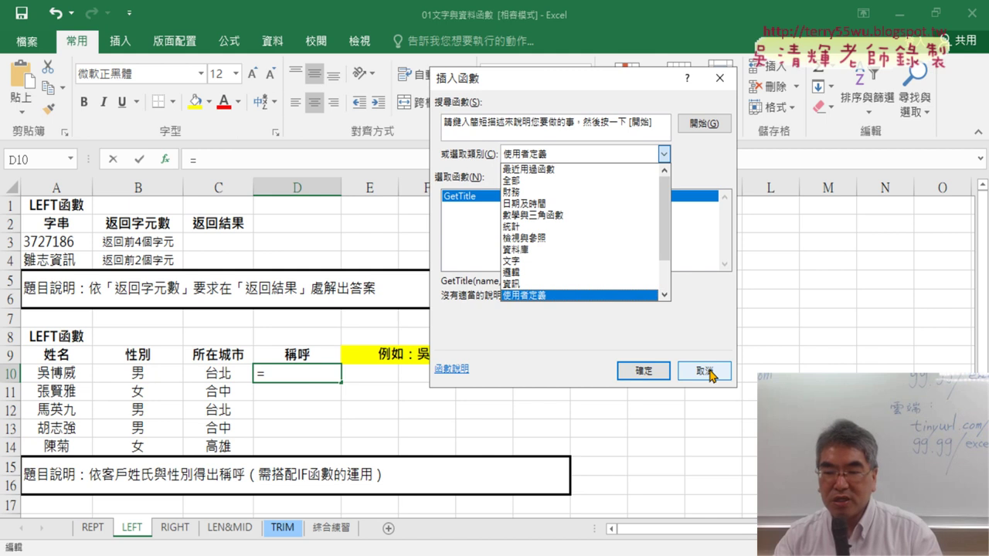
pyautogui.click(710, 374)
pyautogui.click(710, 374)
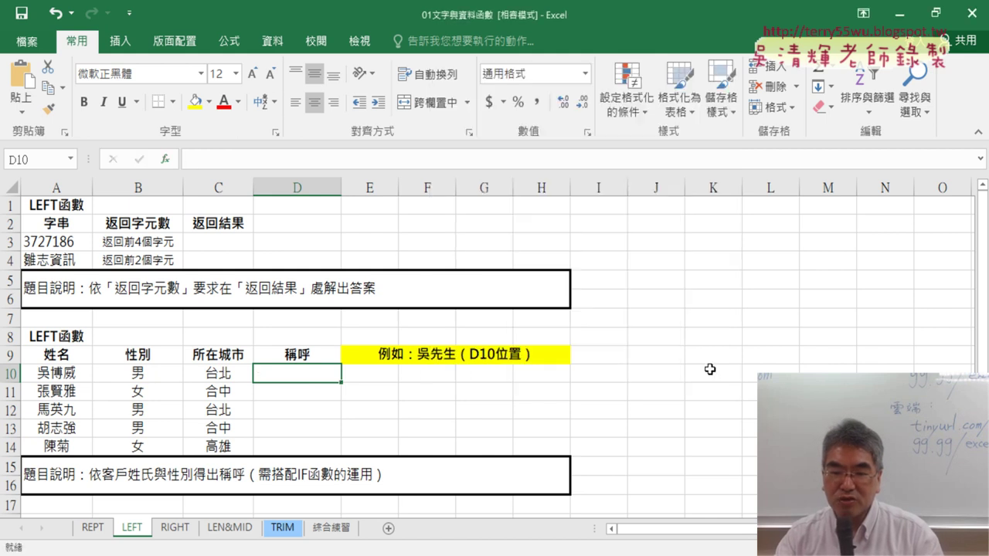
pyautogui.hotkey('alt', 'Tab')
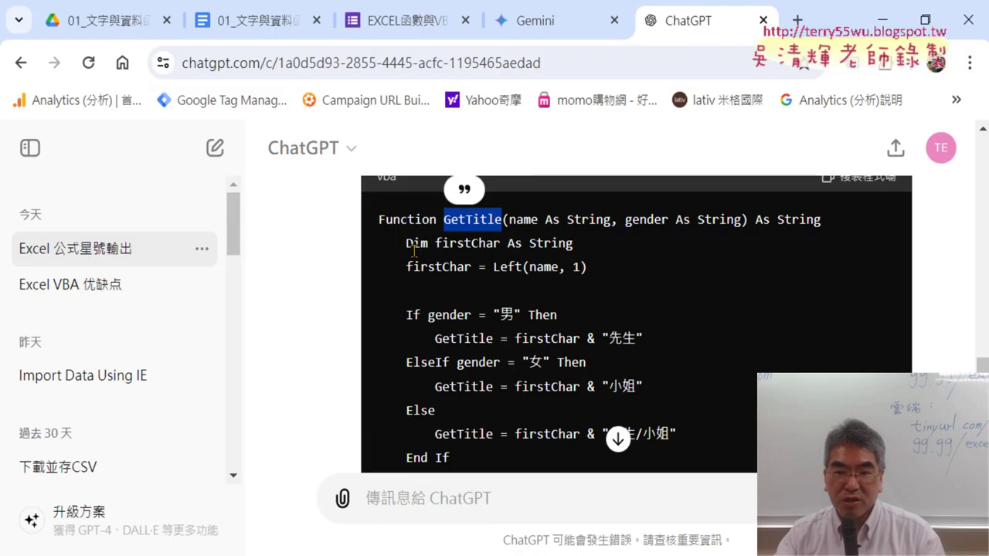
# Step: Copy the GetTitle code from ChatGPT and put it in place of the old GenerateTitle Sub in the Docs notes
pyautogui.click(865, 177)
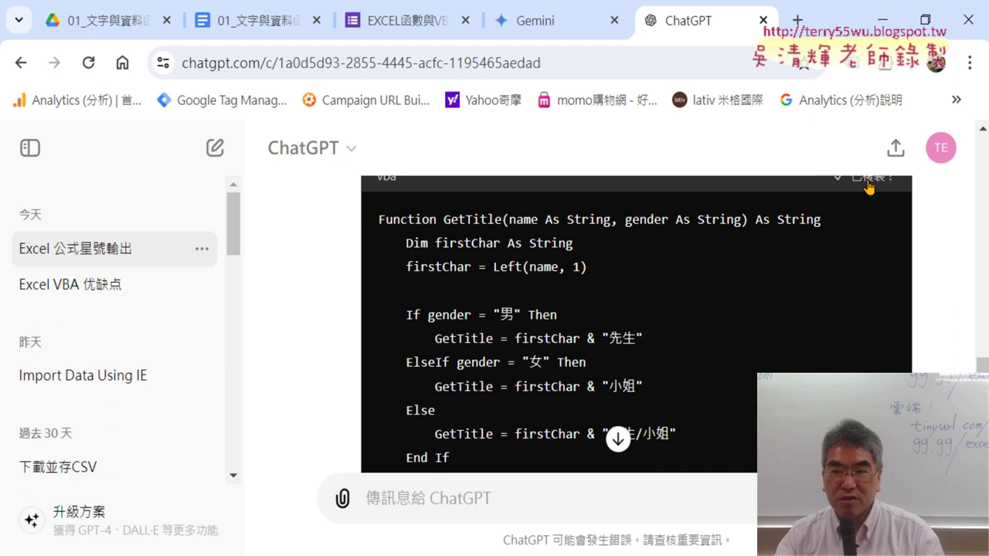
pyautogui.click(254, 22)
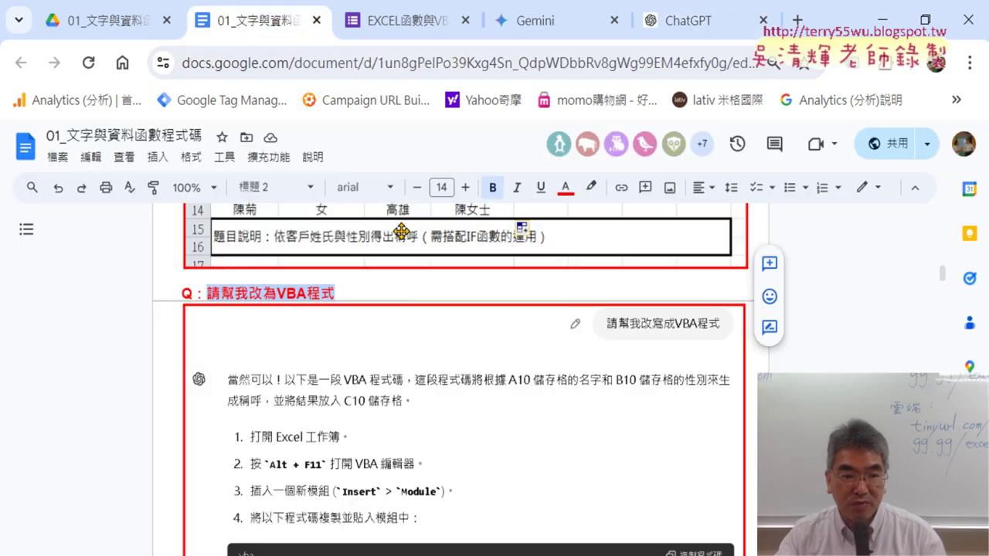
pyautogui.scroll(-3, 275, 294)
pyautogui.scroll(-3, 293, 290)
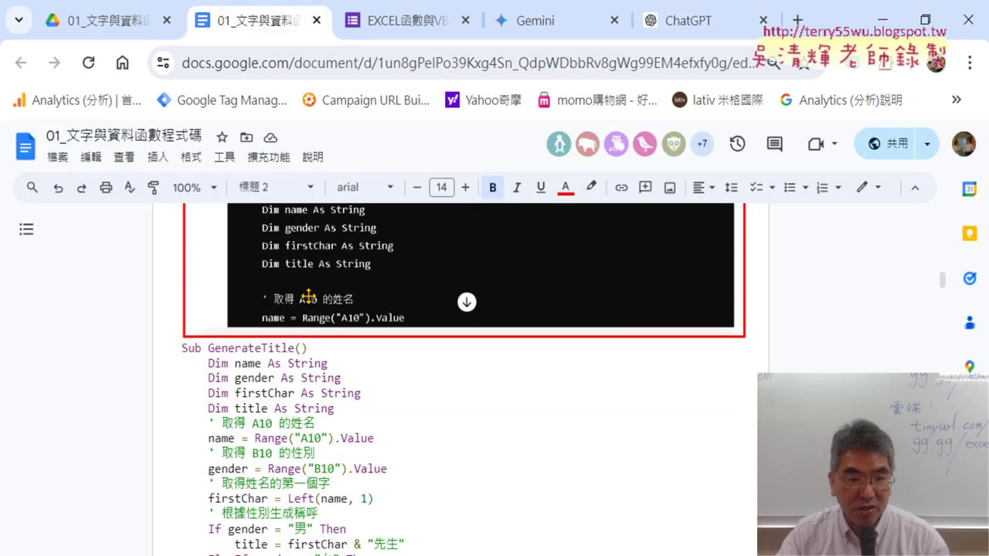
pyautogui.scroll(1, 339, 258)
pyautogui.scroll(-2, 222, 289)
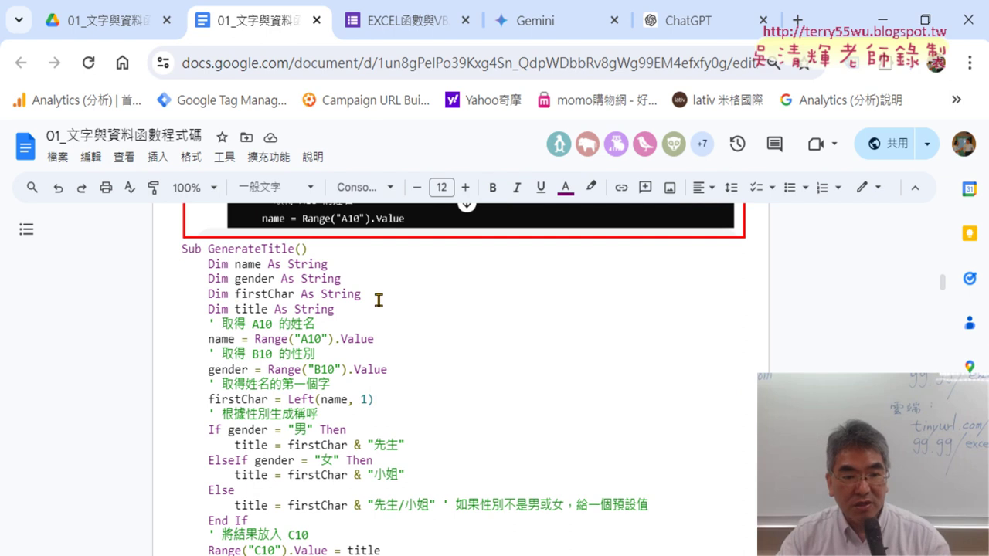
pyautogui.scroll(-3, 371, 332)
pyautogui.keyDown('shift'); pyautogui.click(233, 367); pyautogui.keyUp('shift')
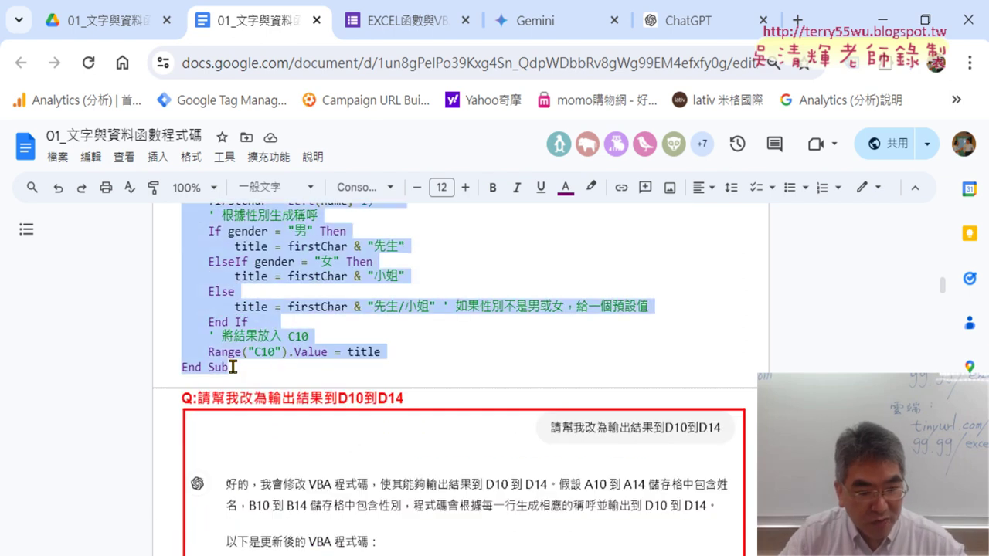
pyautogui.press('Delete')
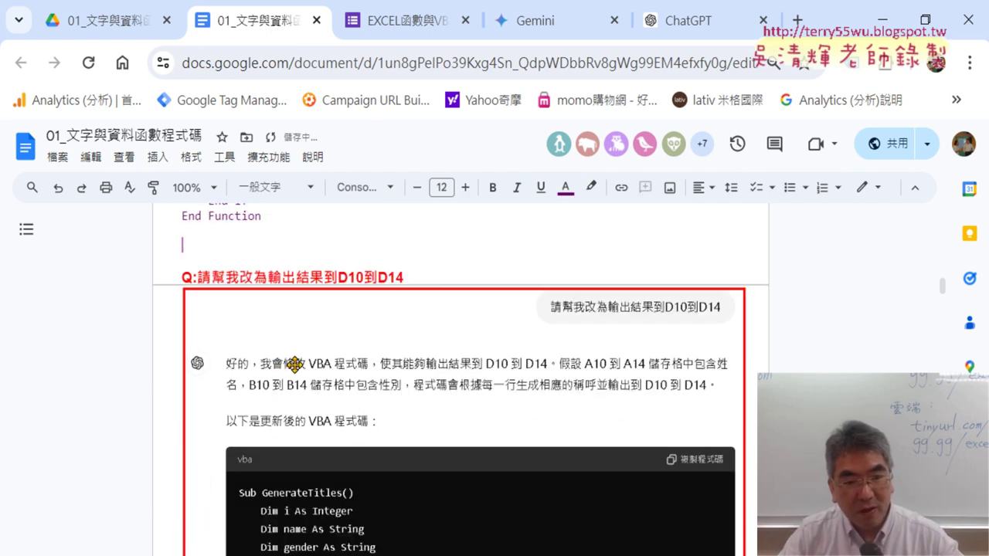
# Step: Format the pasted GetTitle function as syntax-coloured code with Code Pretty's Format Selection, then check the result
pyautogui.scroll(-4, 286, 363)
pyautogui.moveTo(263, 515); pyautogui.dragTo(170, 346)
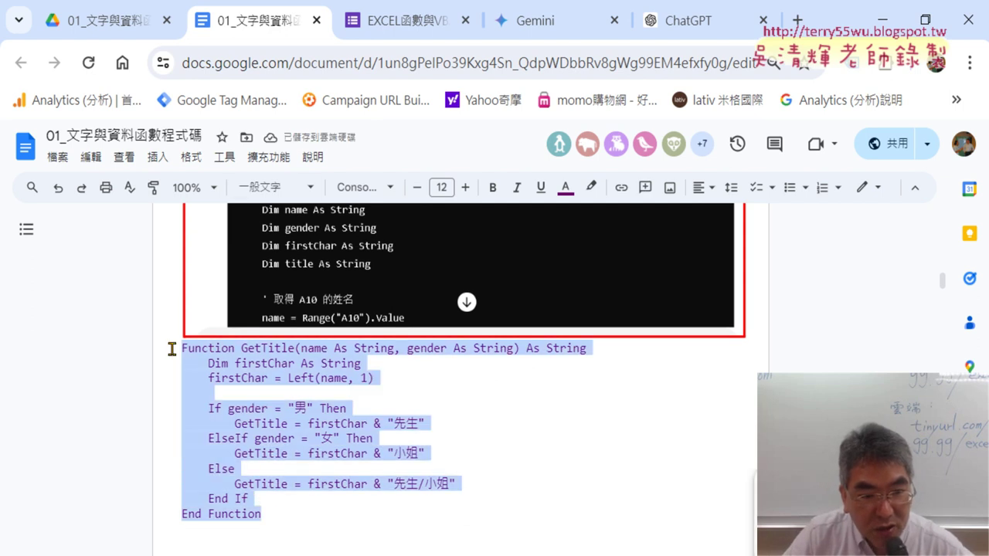
pyautogui.click(259, 157)
pyautogui.moveTo(299, 248)
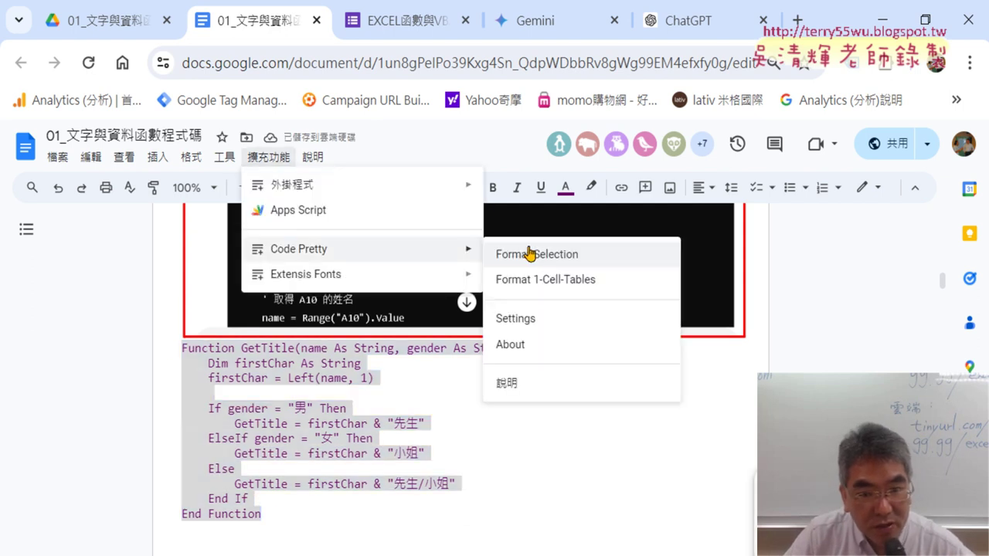
pyautogui.click(507, 254)
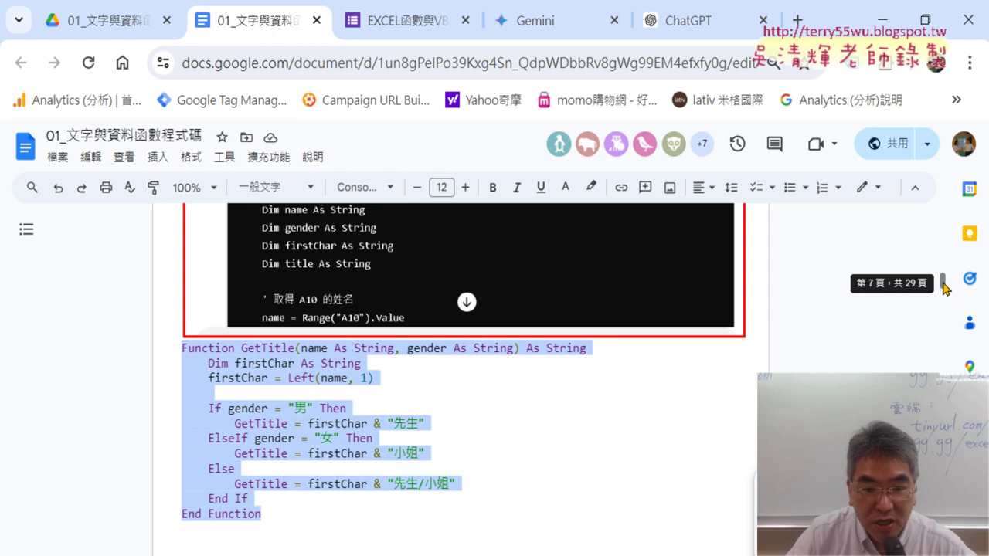
pyautogui.click(279, 517)
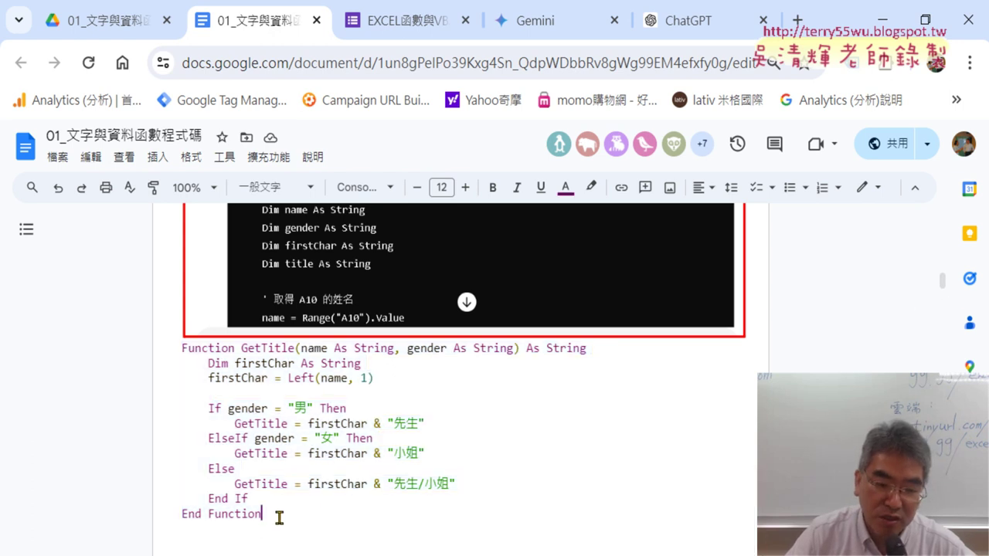
pyautogui.moveTo(279, 516); pyautogui.dragTo(171, 350)
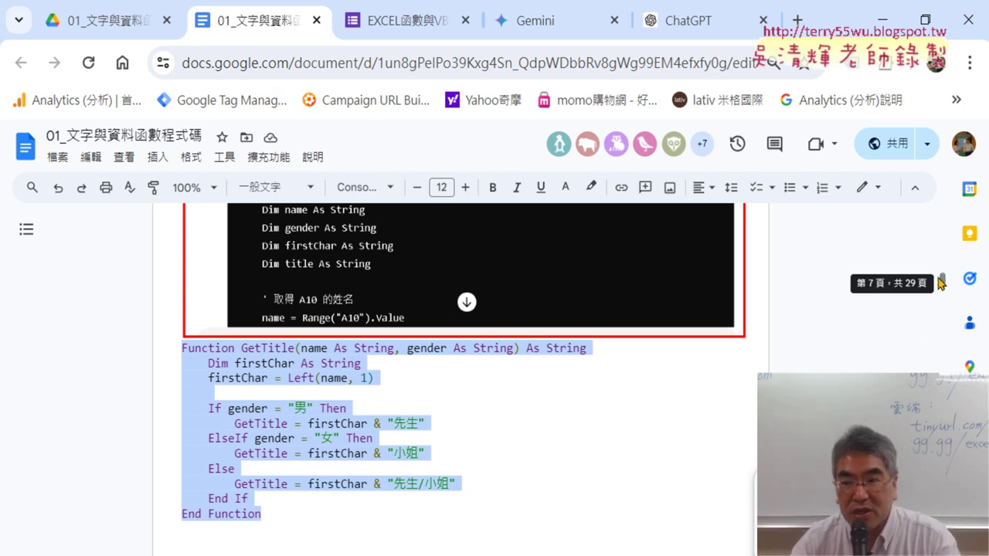
pyautogui.moveTo(307, 516)
pyautogui.mouseDown()
pyautogui.moveTo(174, 399)
pyautogui.moveTo(175, 347)
pyautogui.mouseUp()
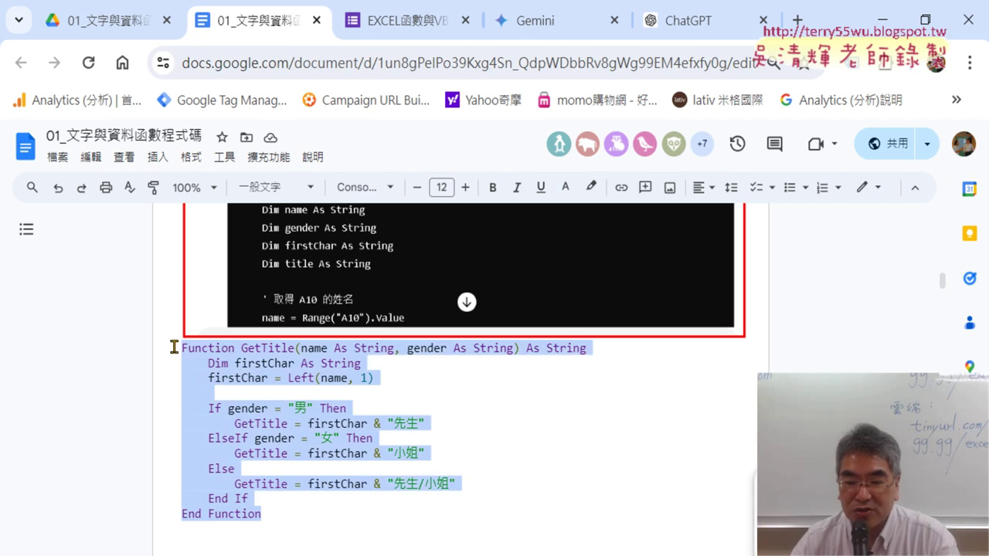